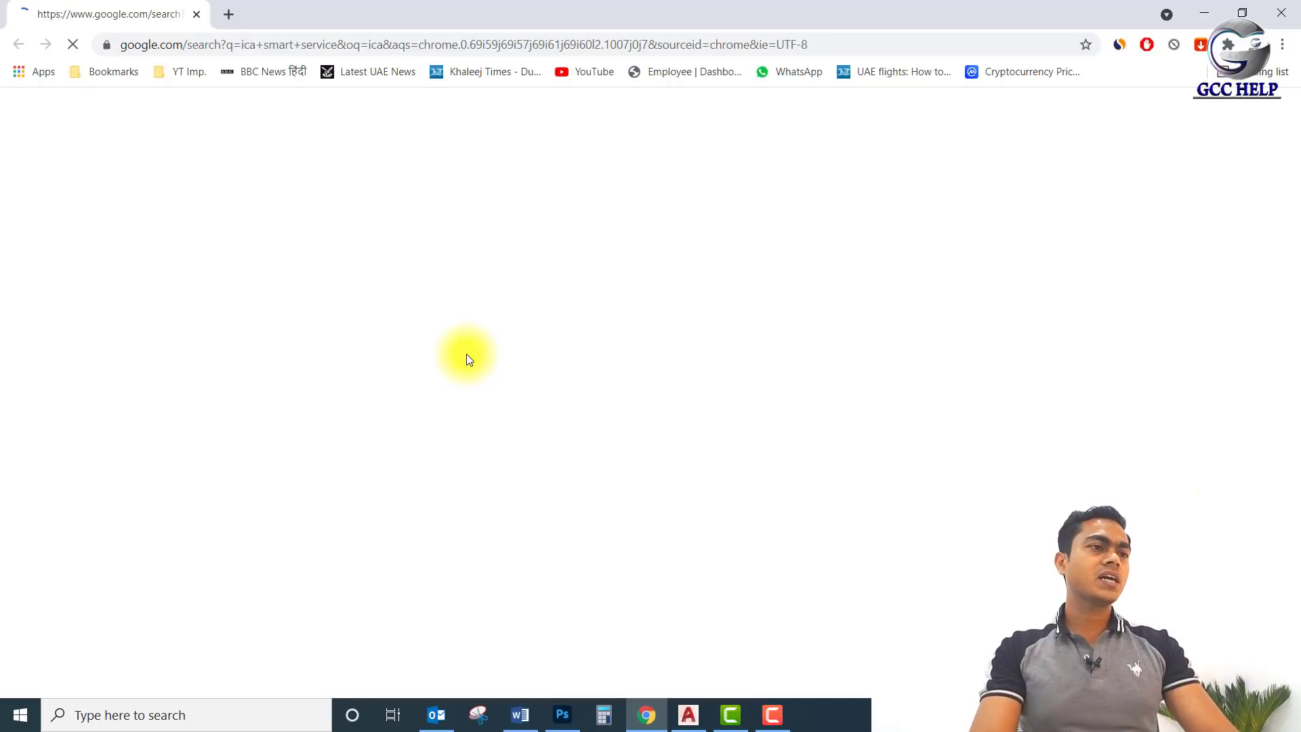
Open the smartservices.ica.gov.ae site and scroll down to the service cards.
click(467, 357)
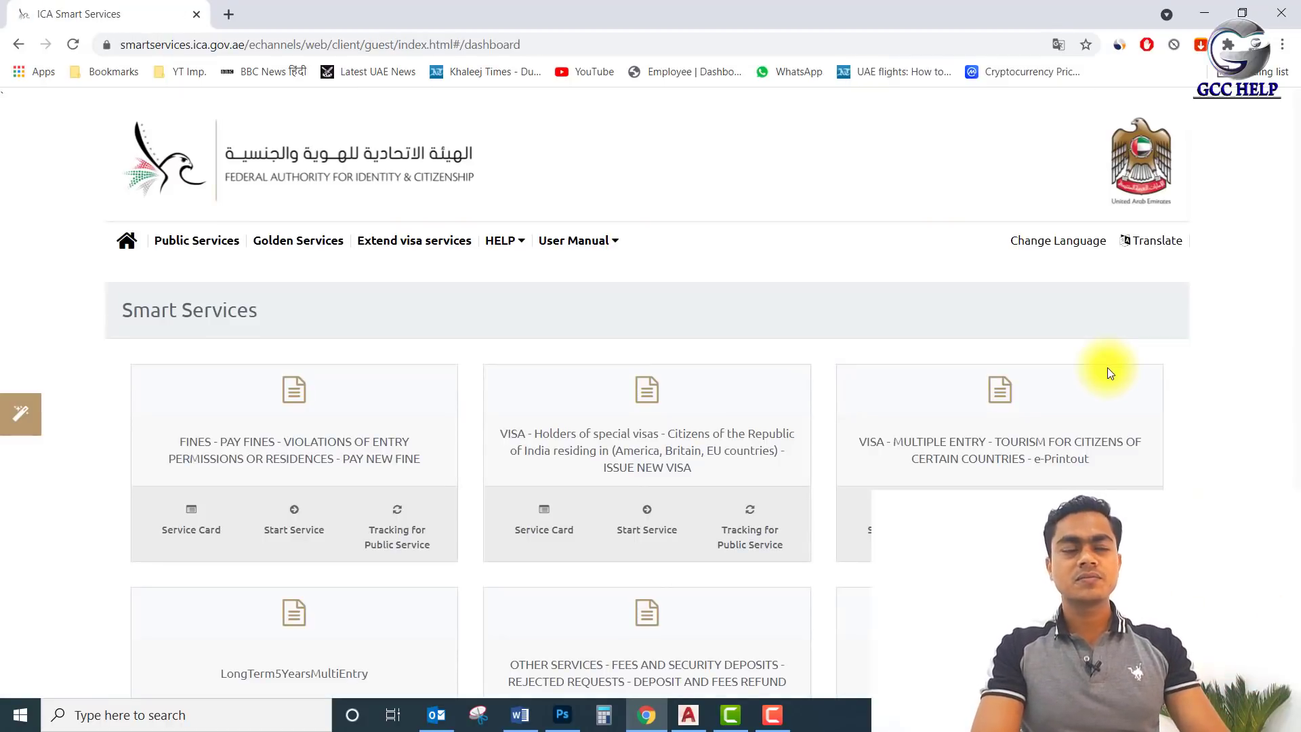
scroll(1108, 370, down, 15)
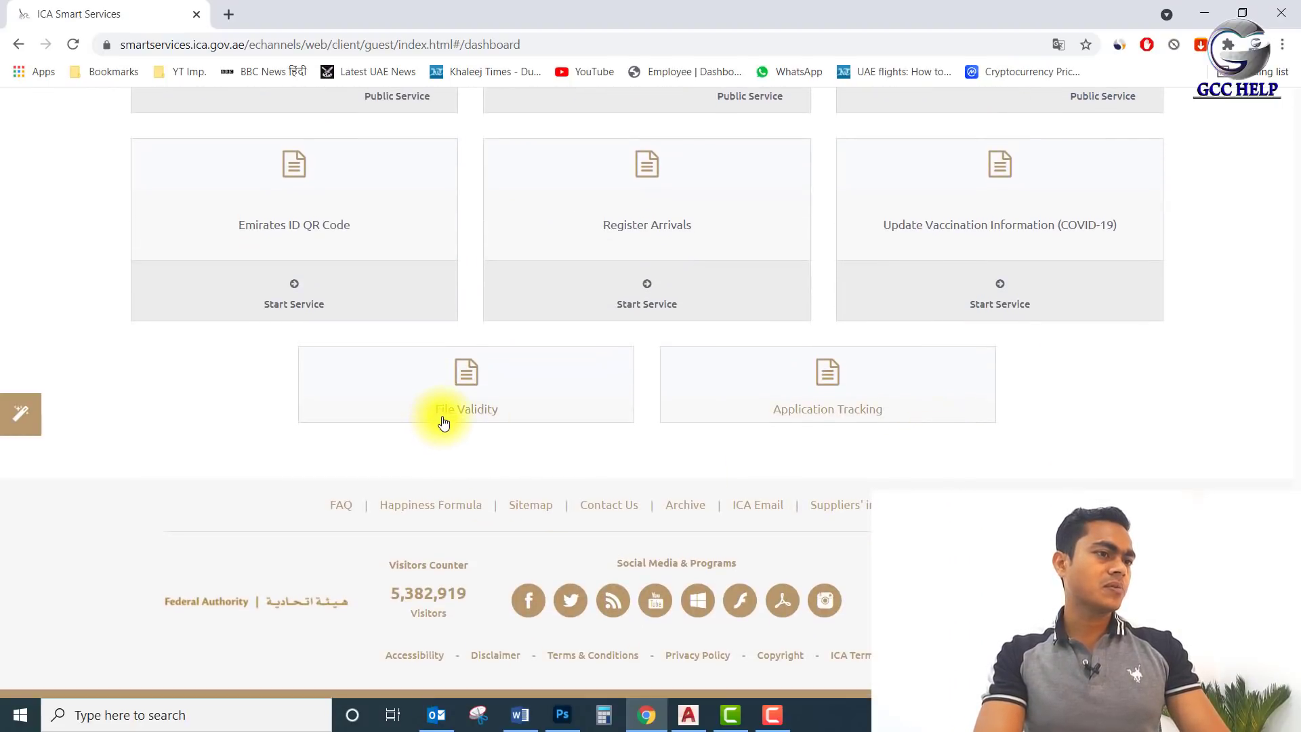
Open File Validity, switch to Emirates ID Number search and enter the applicant's ID number.
click(472, 416)
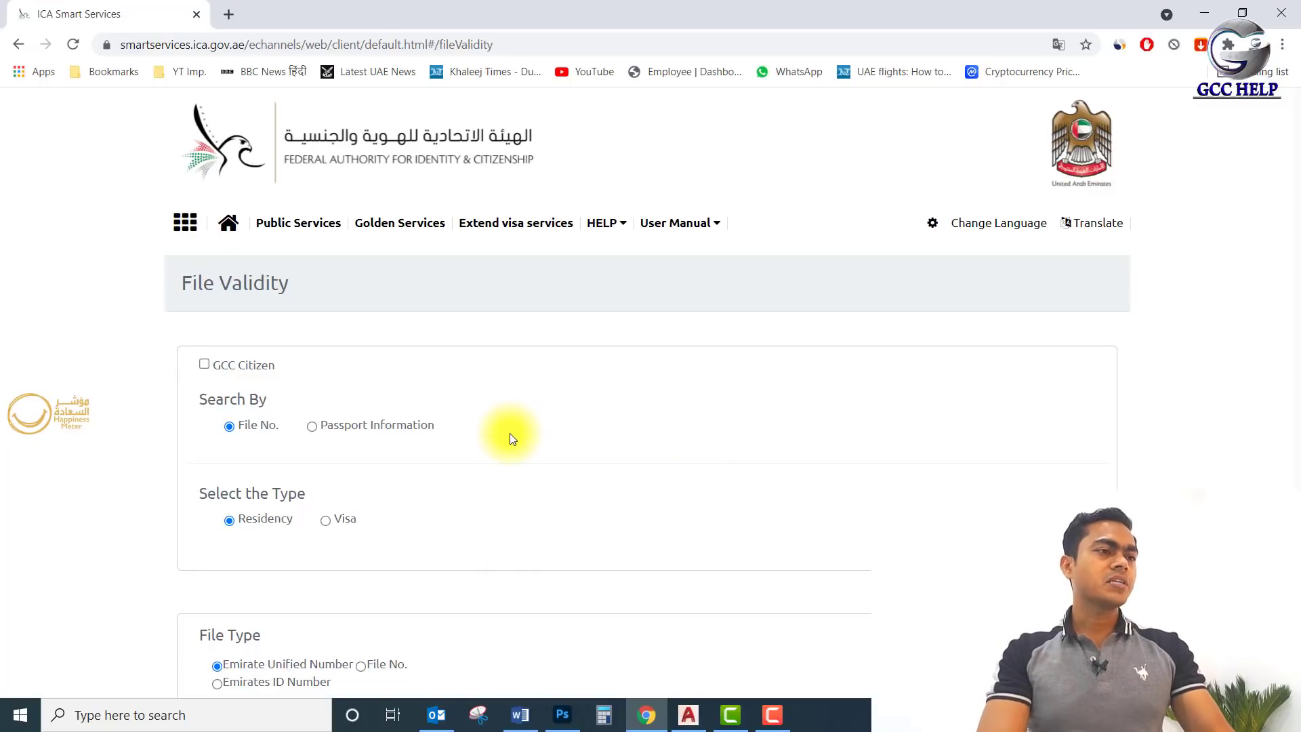
scroll(493, 405, down, 3)
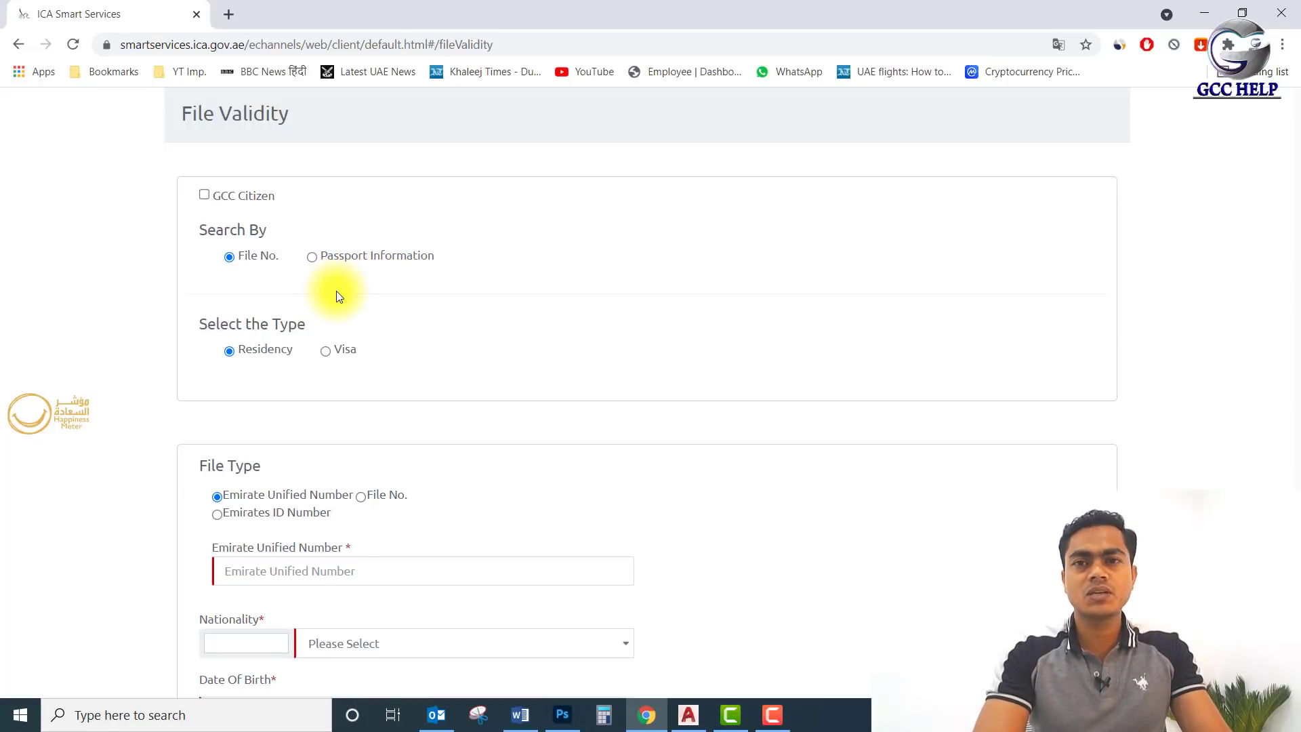
scroll(368, 282, down, 1)
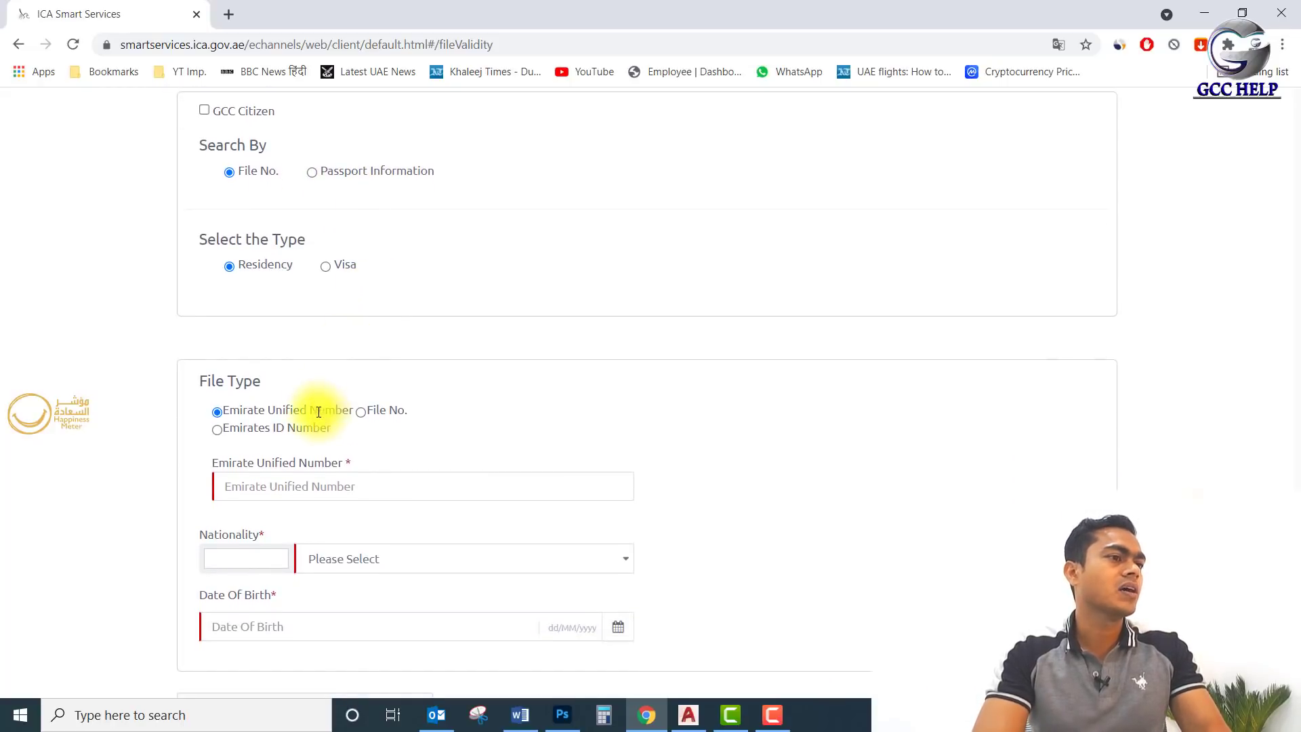
scroll(325, 412, down, 1)
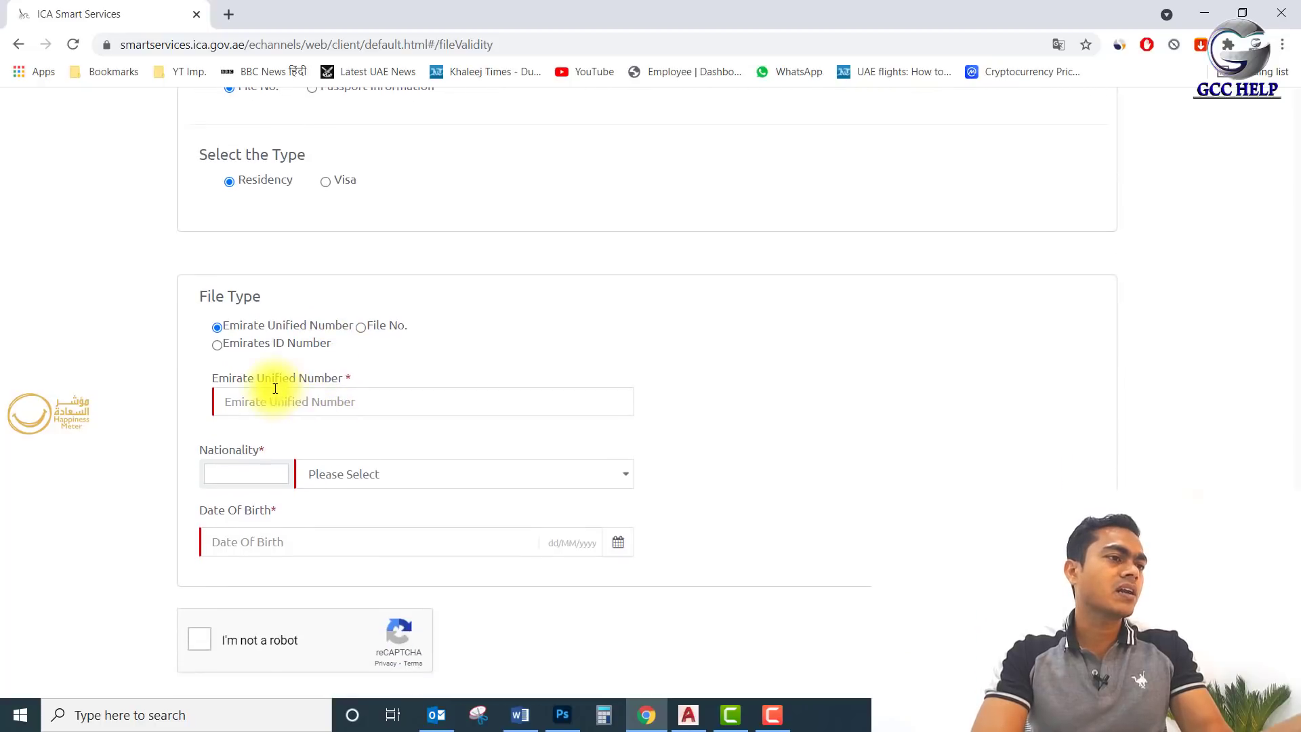
click(216, 345)
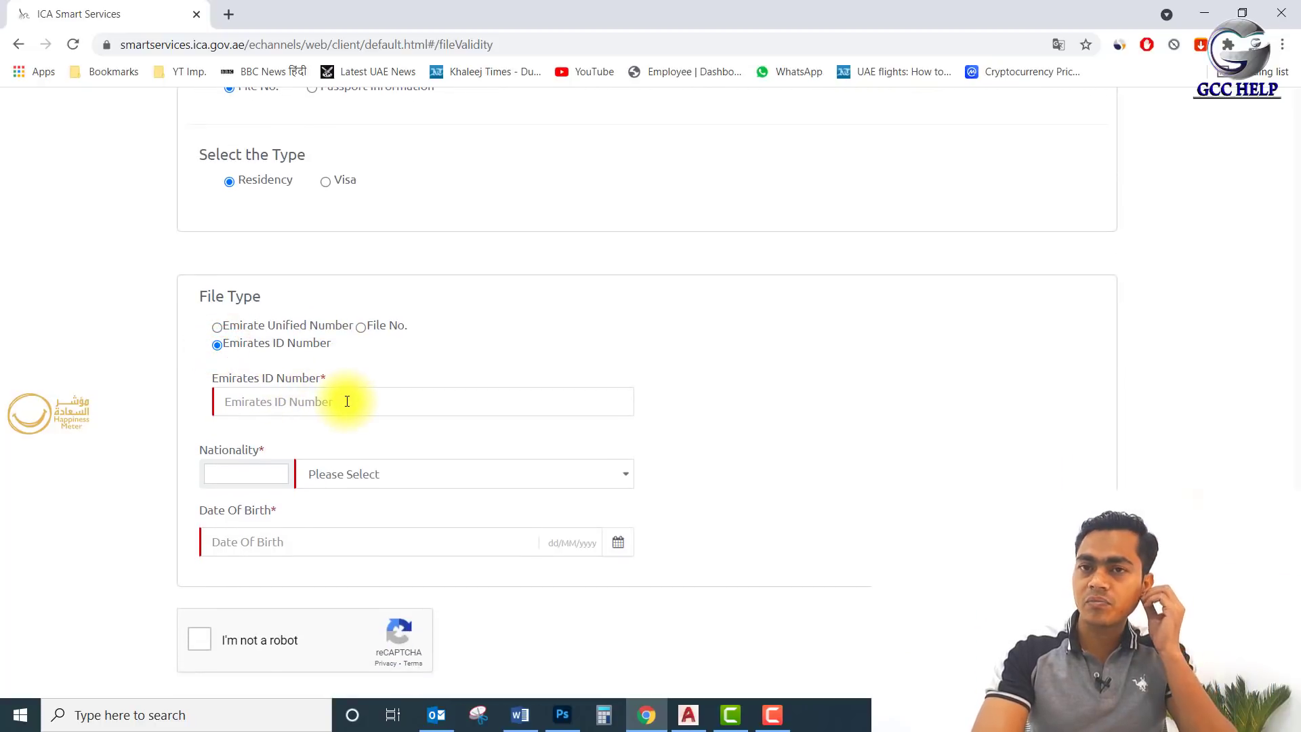
scroll(343, 406, down, 1)
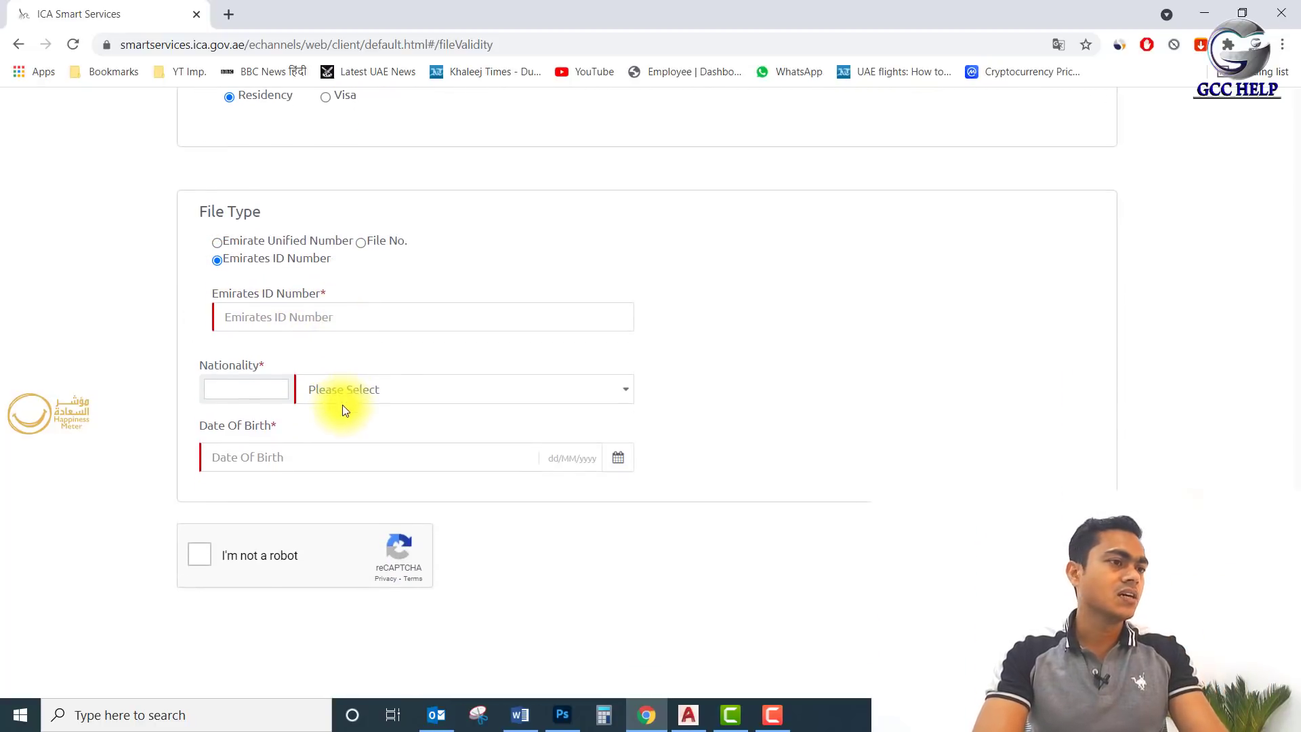
click(341, 318)
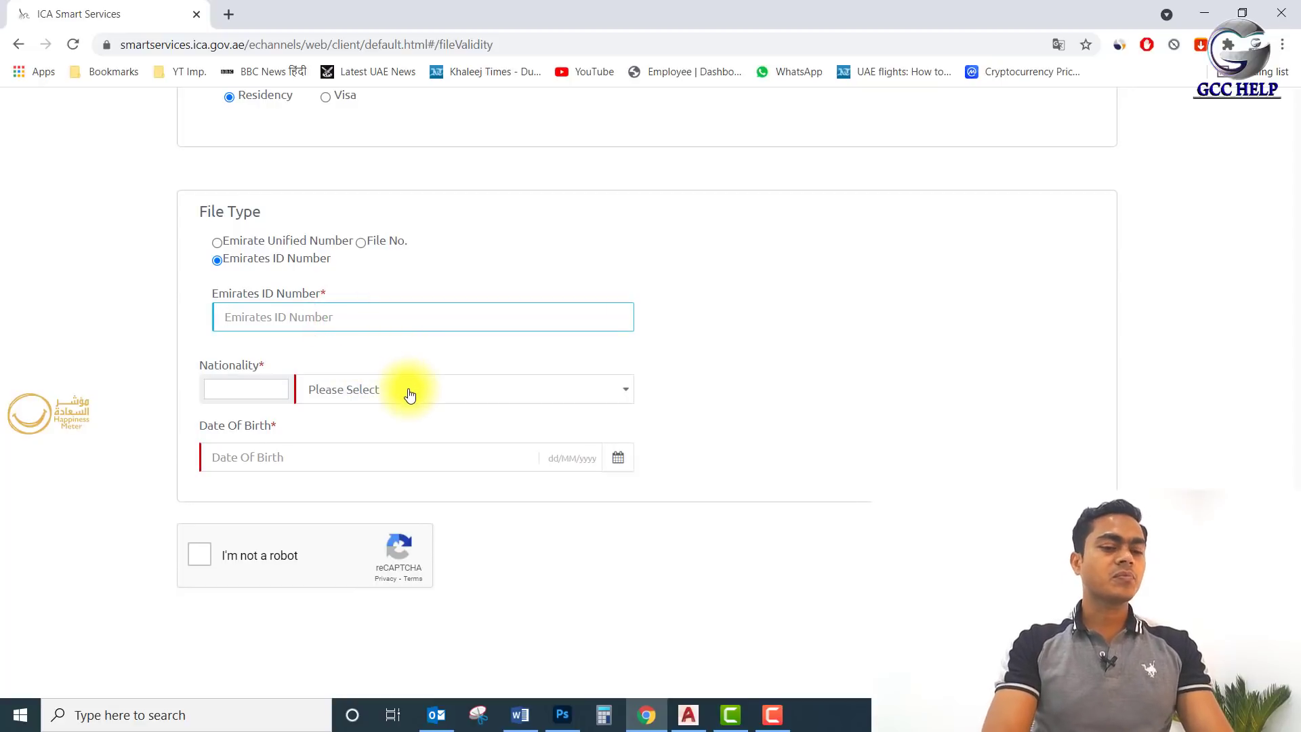
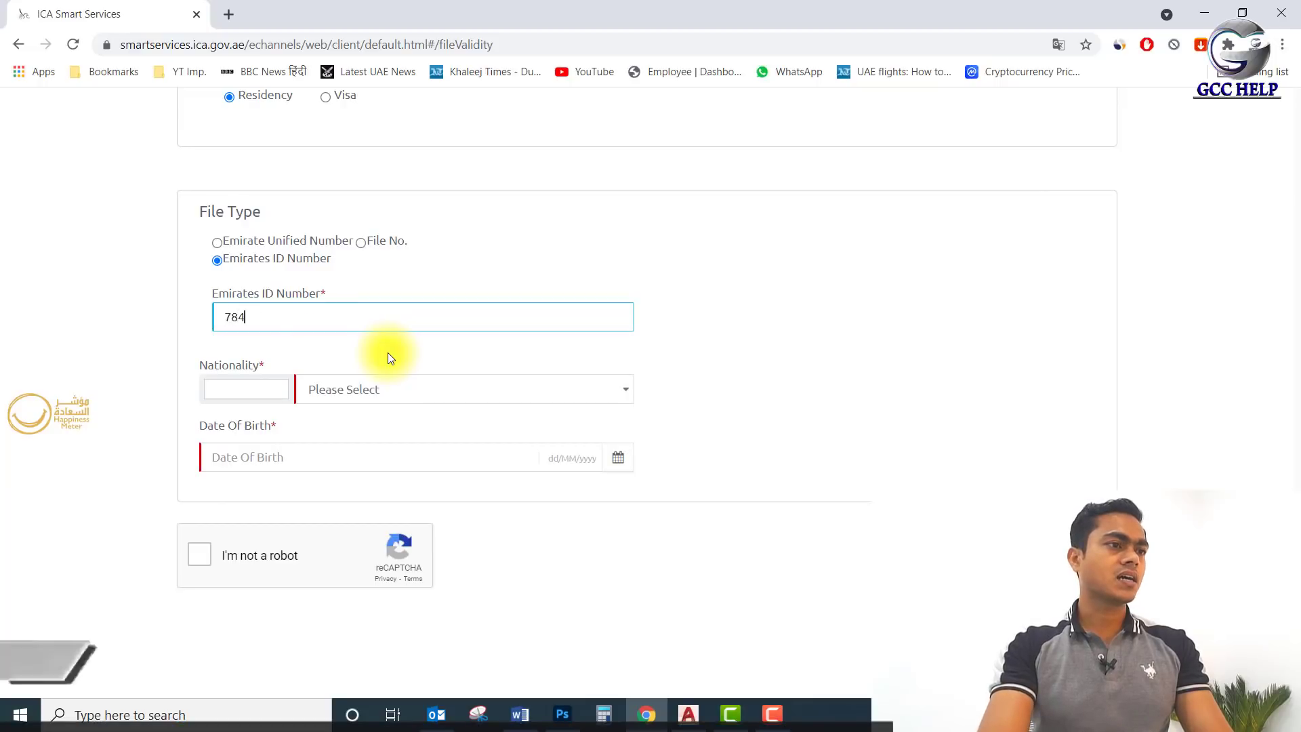
Set nationality to INDIA, fill the saved date of birth, pass reCAPTCHA and run the search.
click(512, 391)
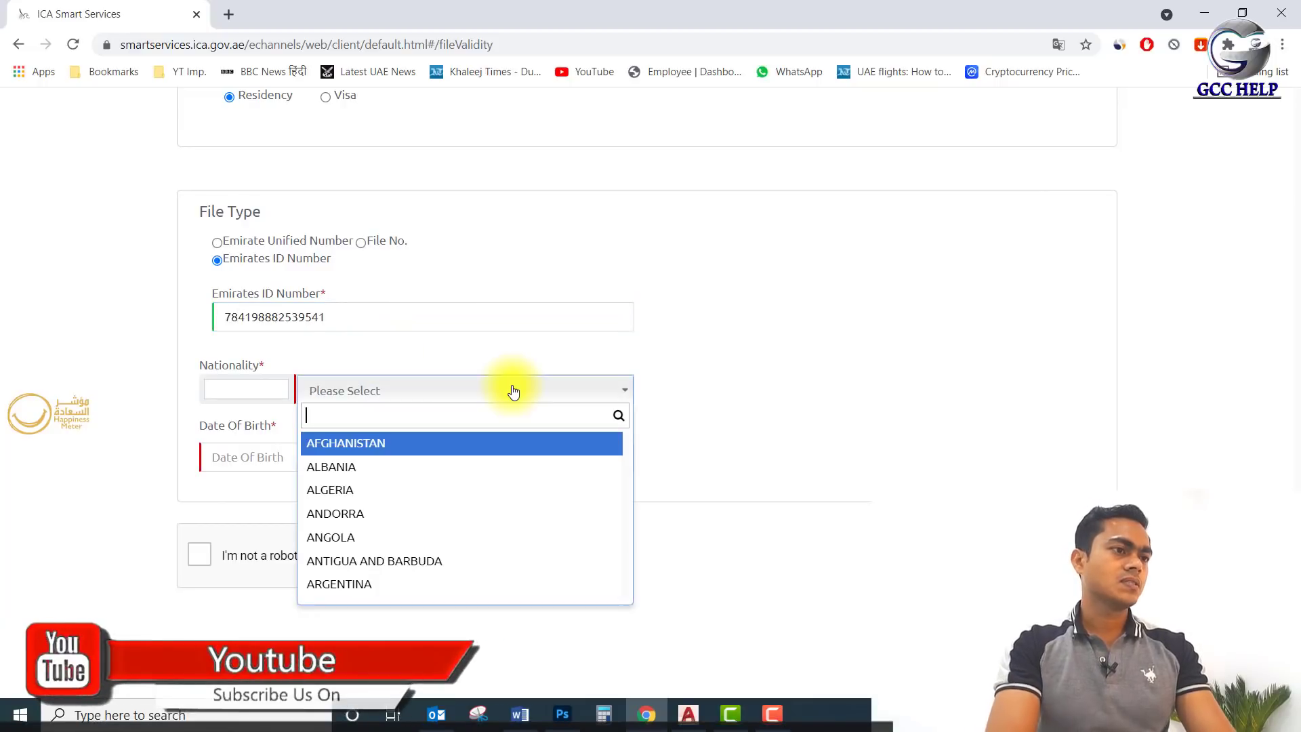
text(indai)
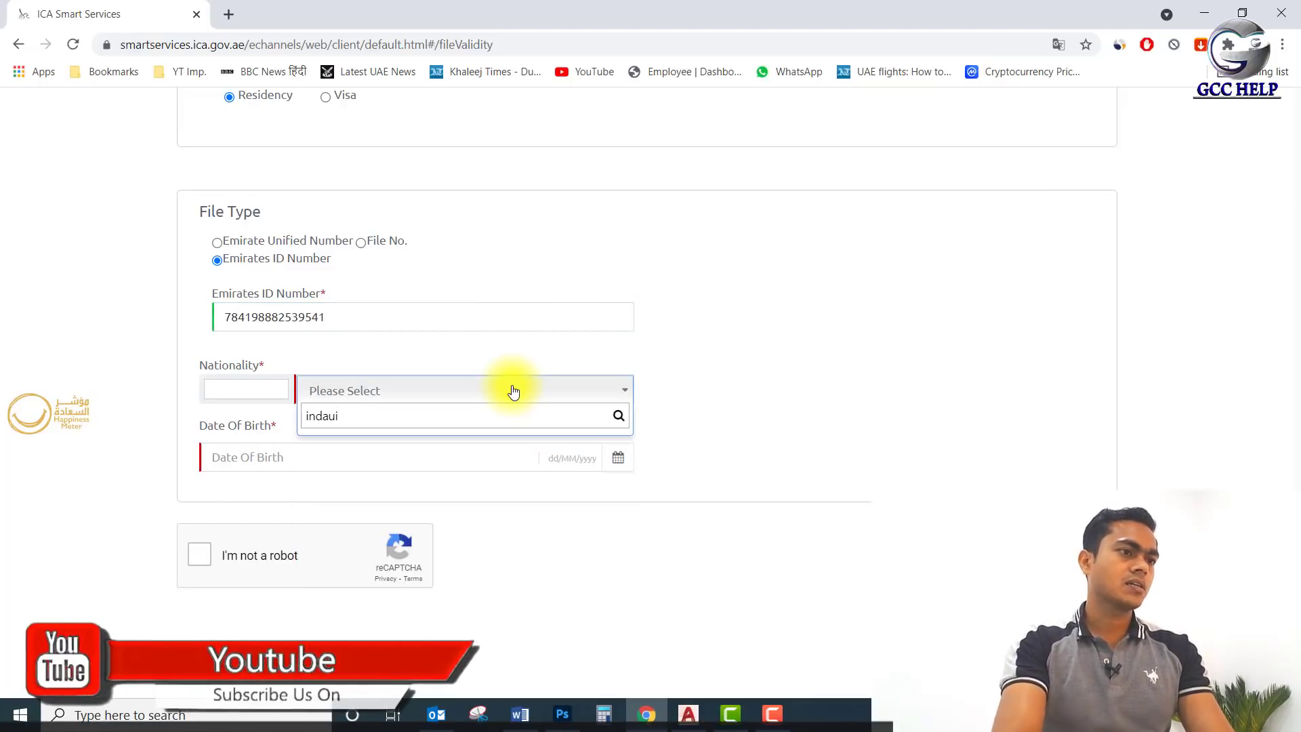
key(BackSpace)
key(BackSpace)
key(Return)
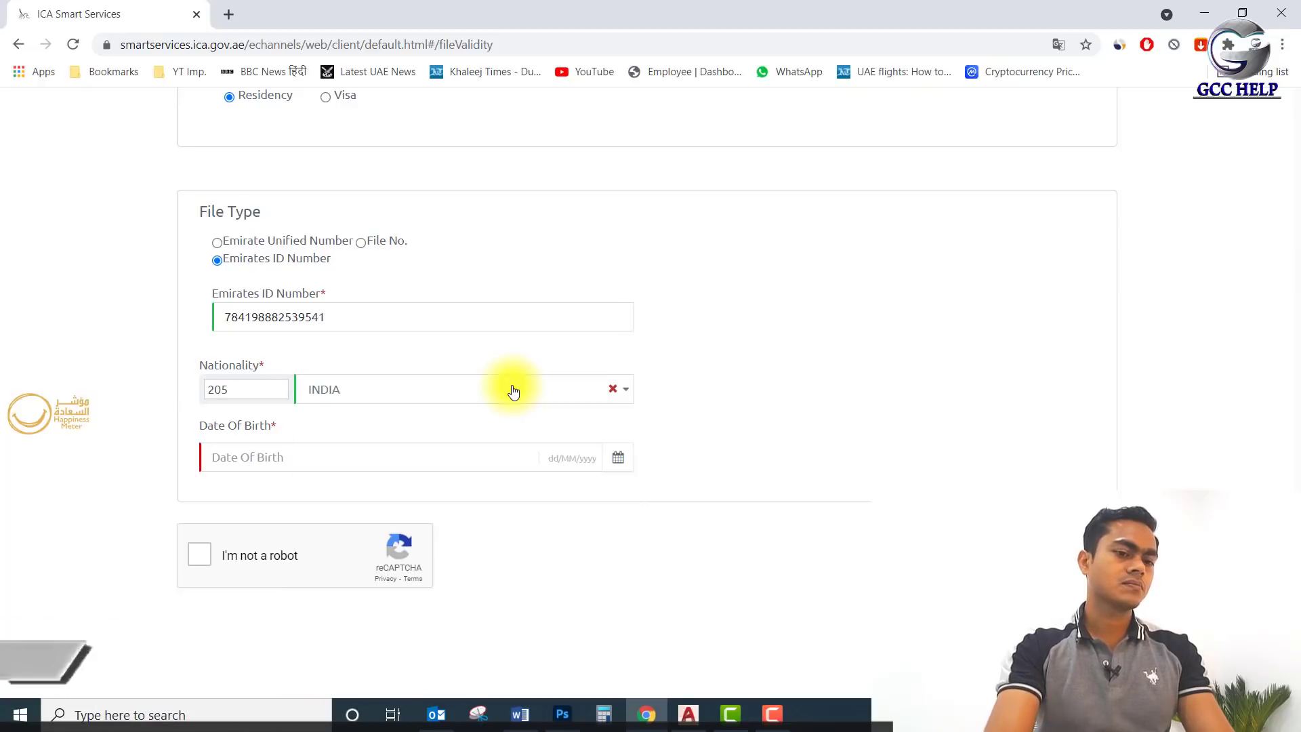
click(513, 461)
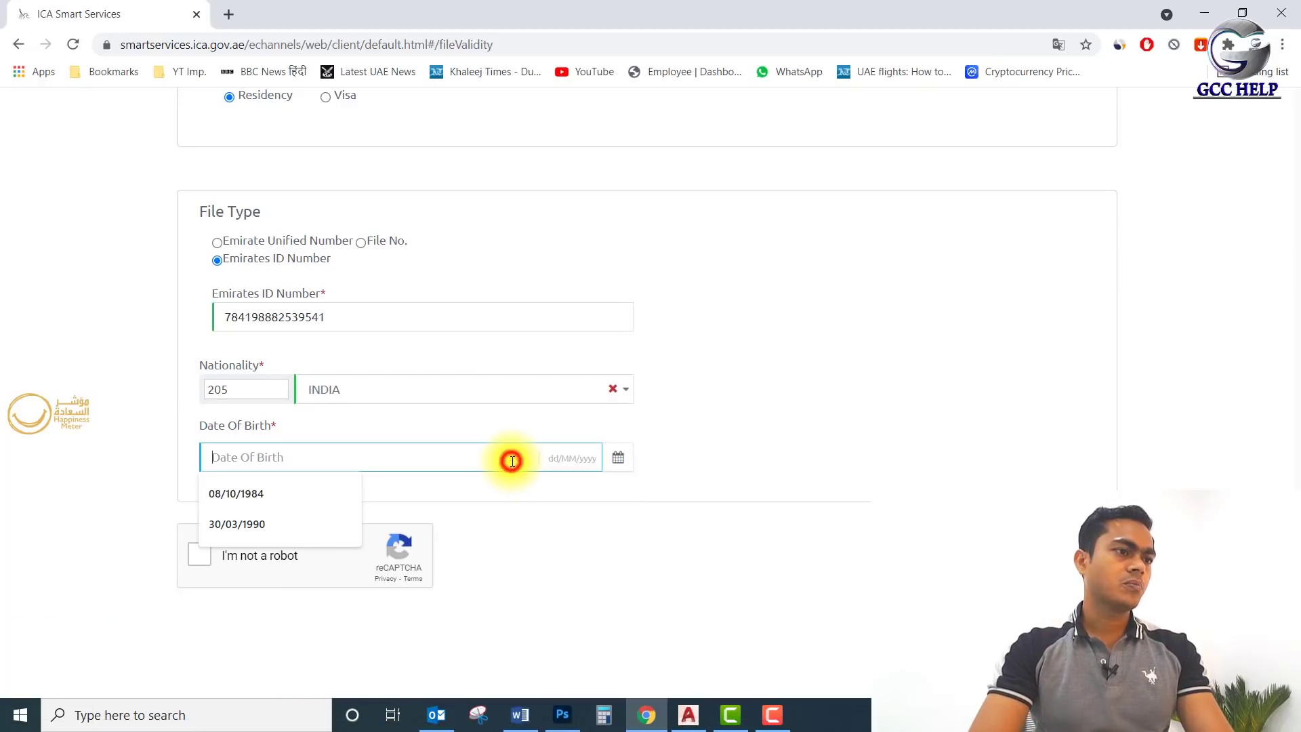
key(Down)
key(Return)
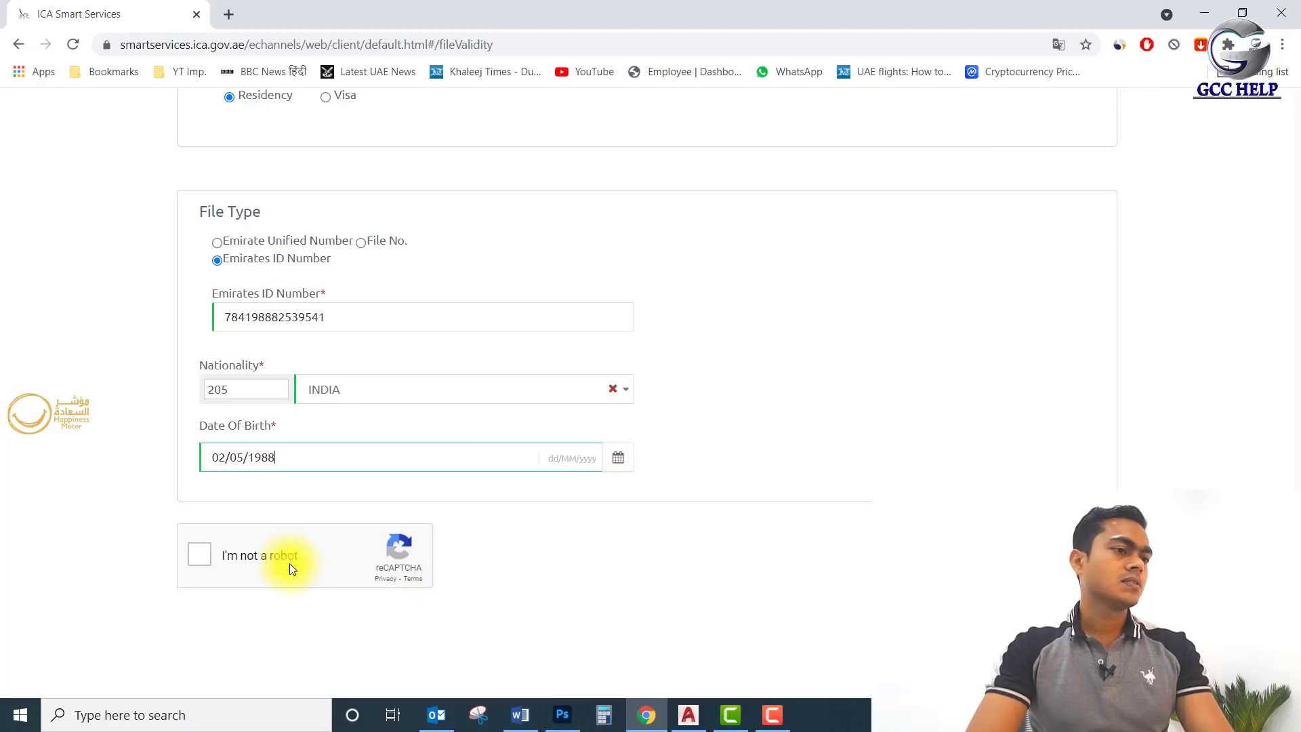
click(203, 560)
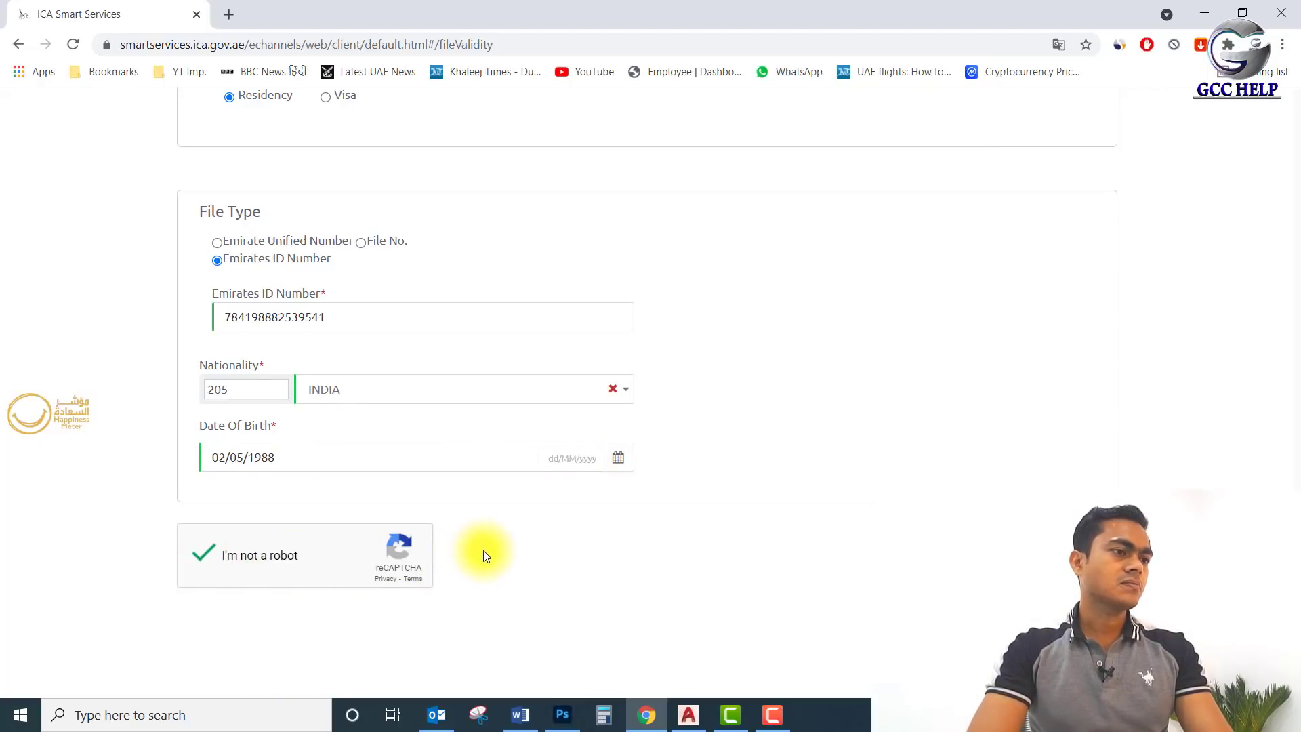
scroll(483, 550, down, 3)
click(1077, 448)
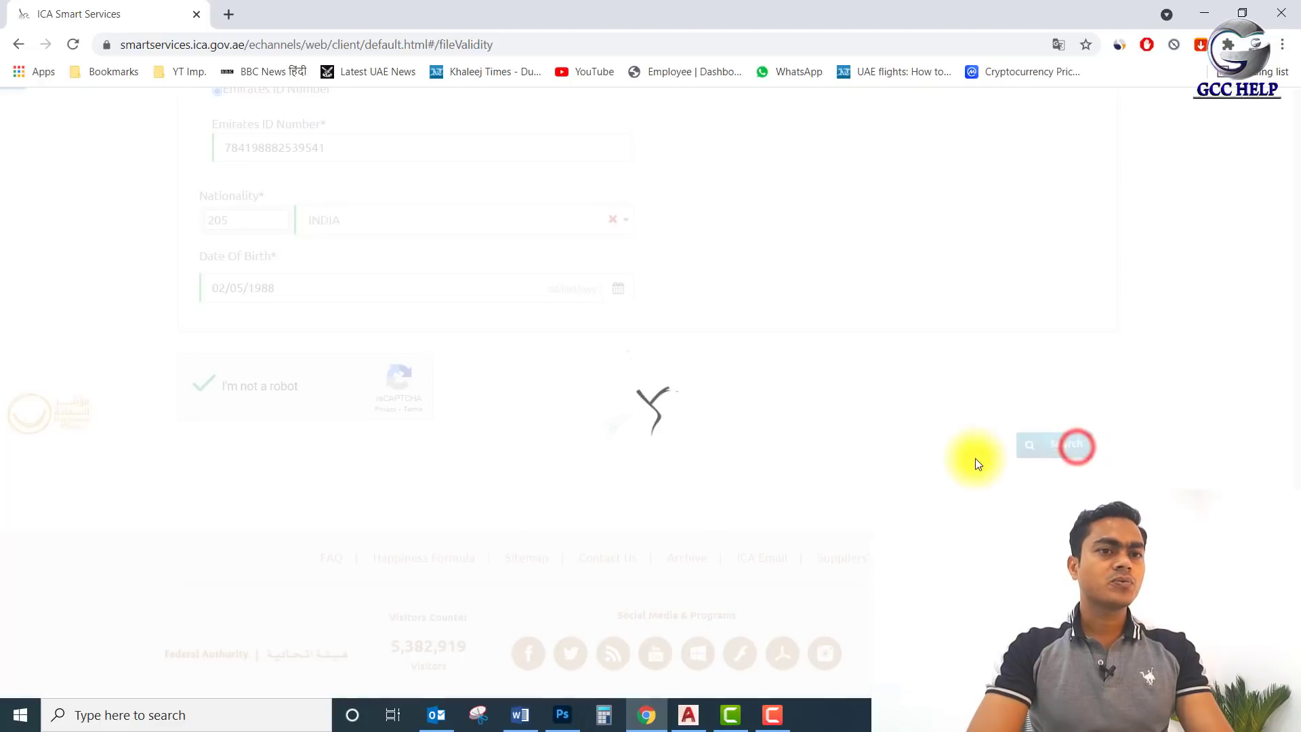
Review File Information, highlighting the ACTIVE file status that expires 10/11/2022.
scroll(932, 485, down, 3)
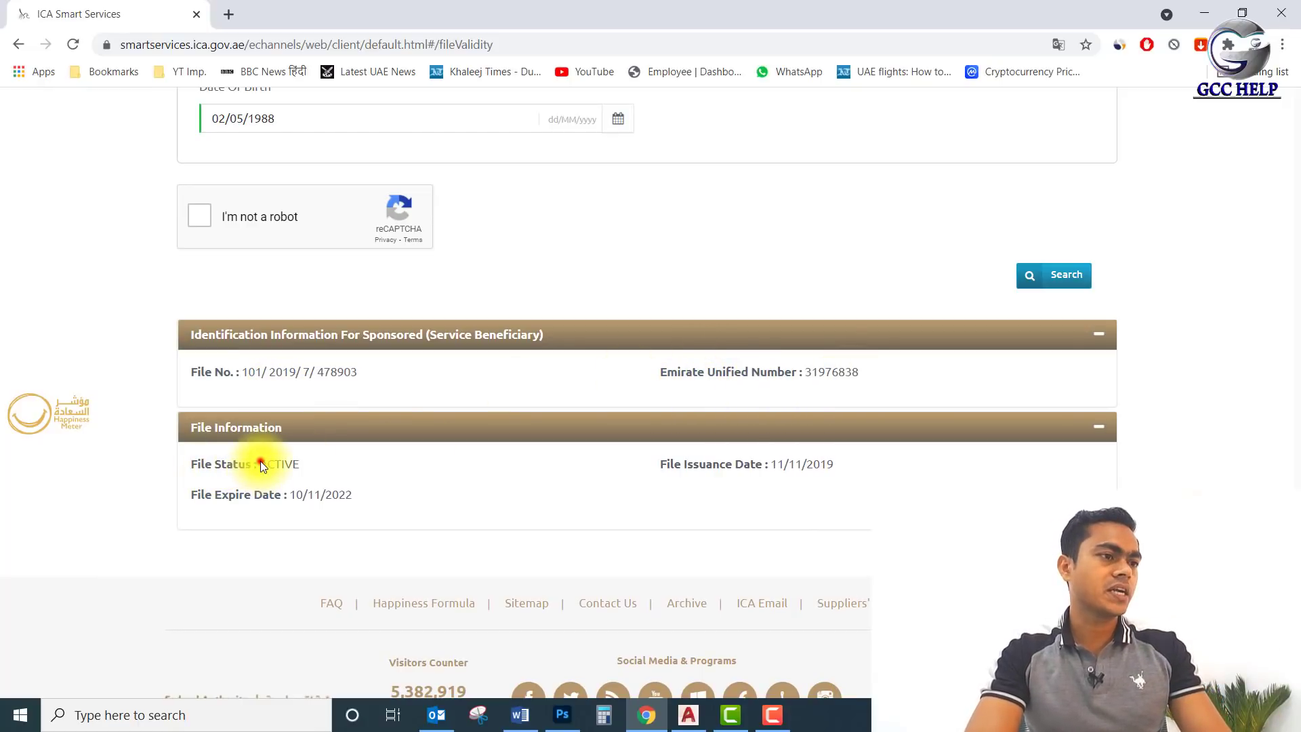
drag(261, 467, 312, 463)
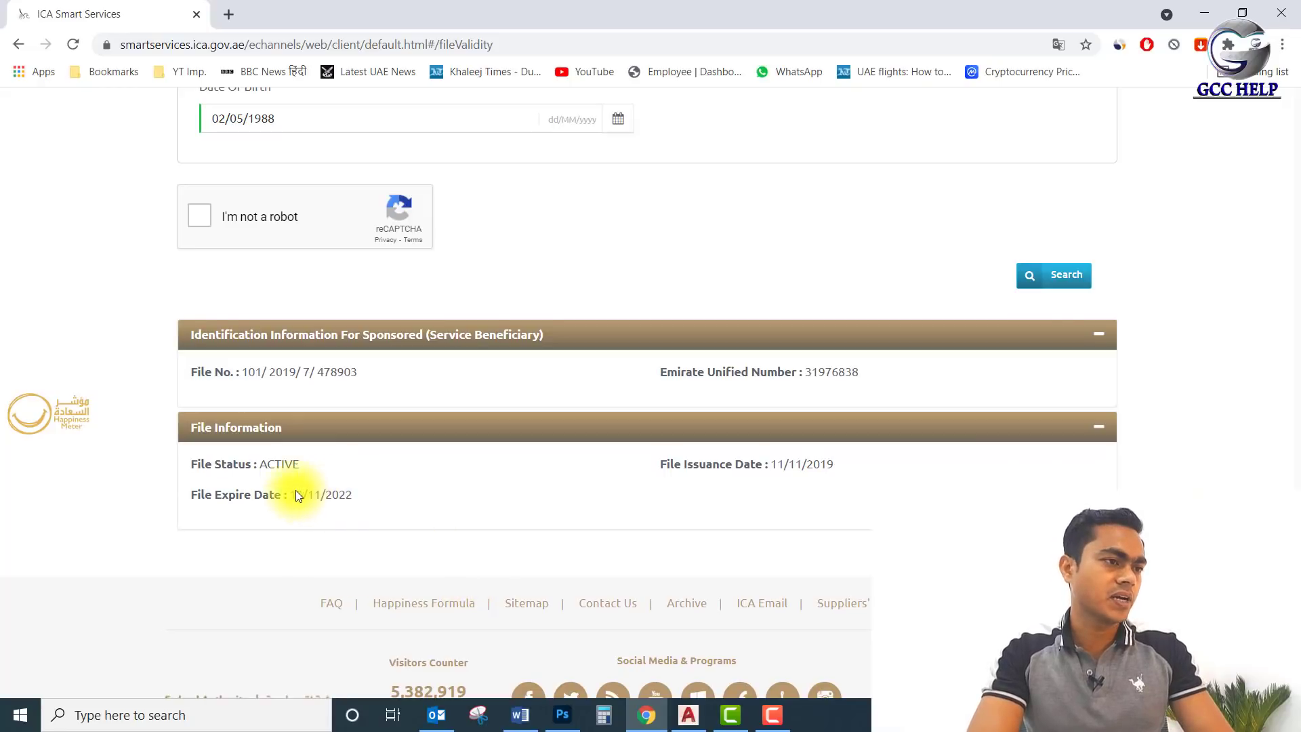
drag(262, 462, 312, 470)
click(312, 470)
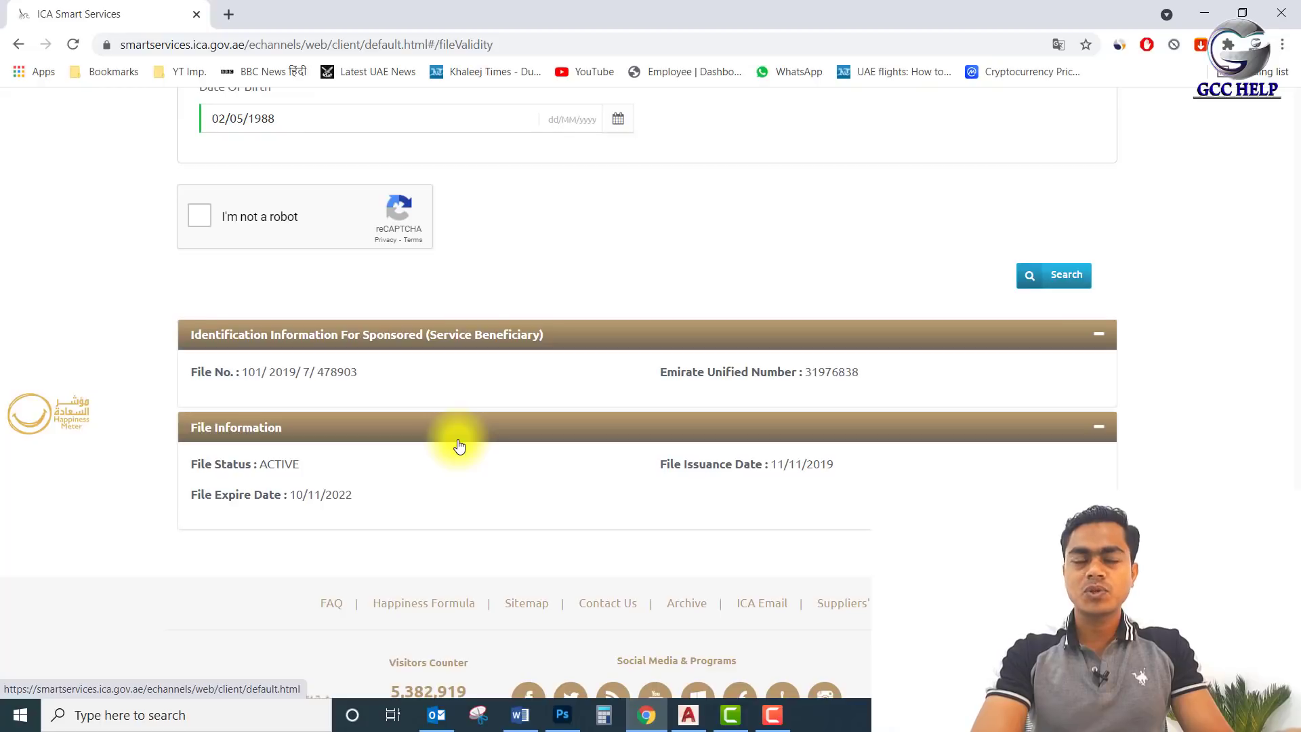
scroll(457, 459, up, 10)
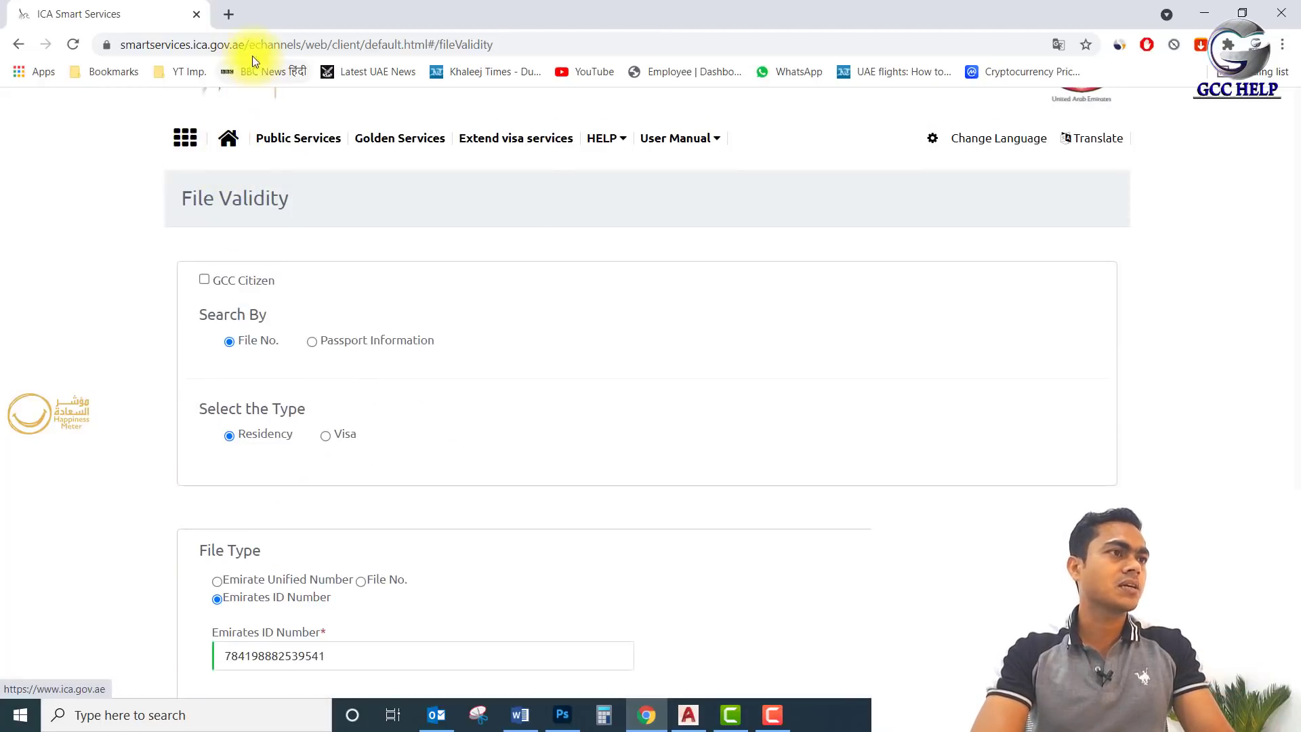
click(244, 44)
key(Return)
scroll(683, 379, down, 8)
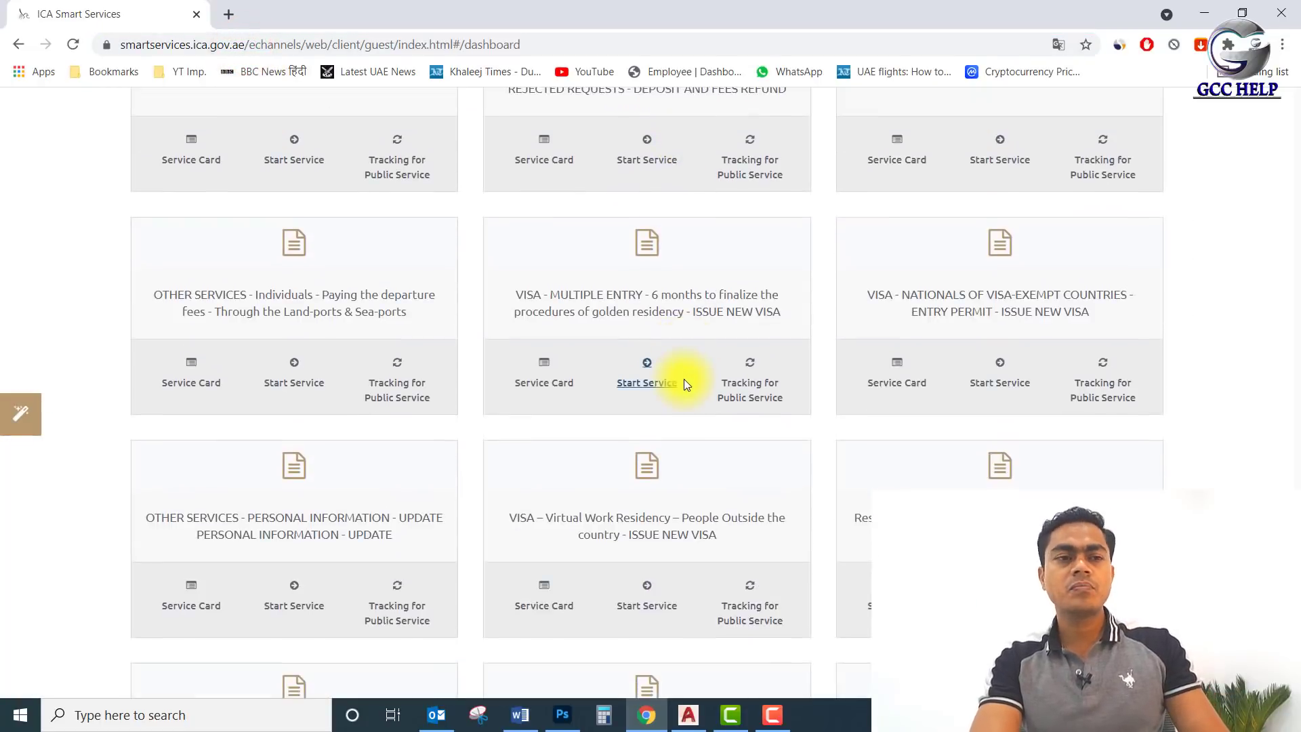
scroll(684, 381, down, 10)
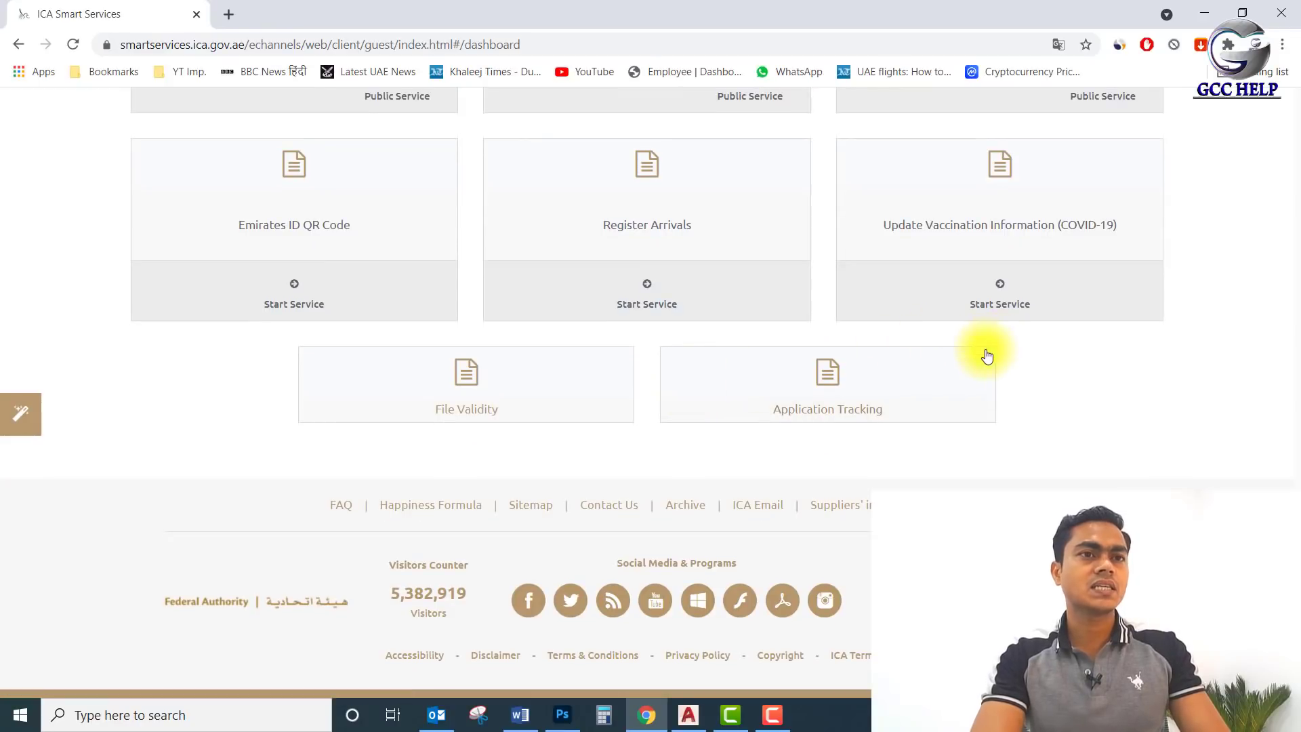
scroll(969, 363, up, 3)
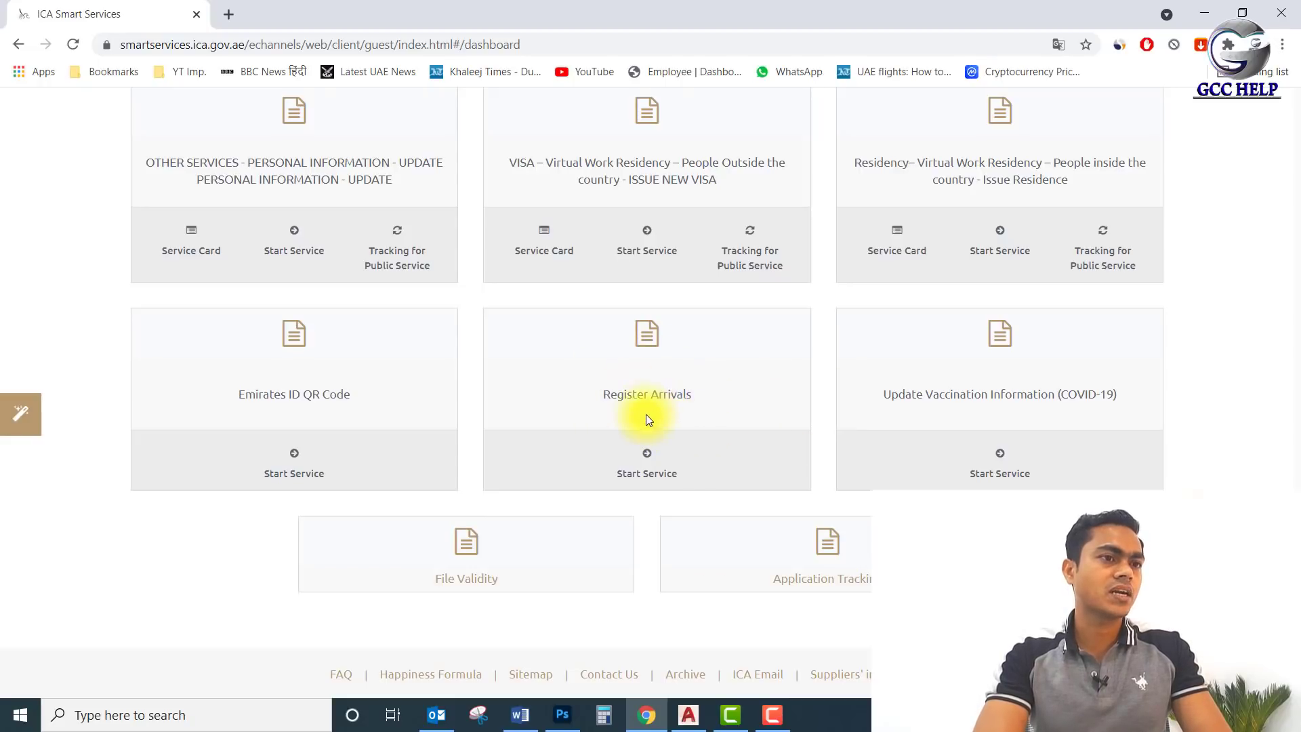
click(656, 474)
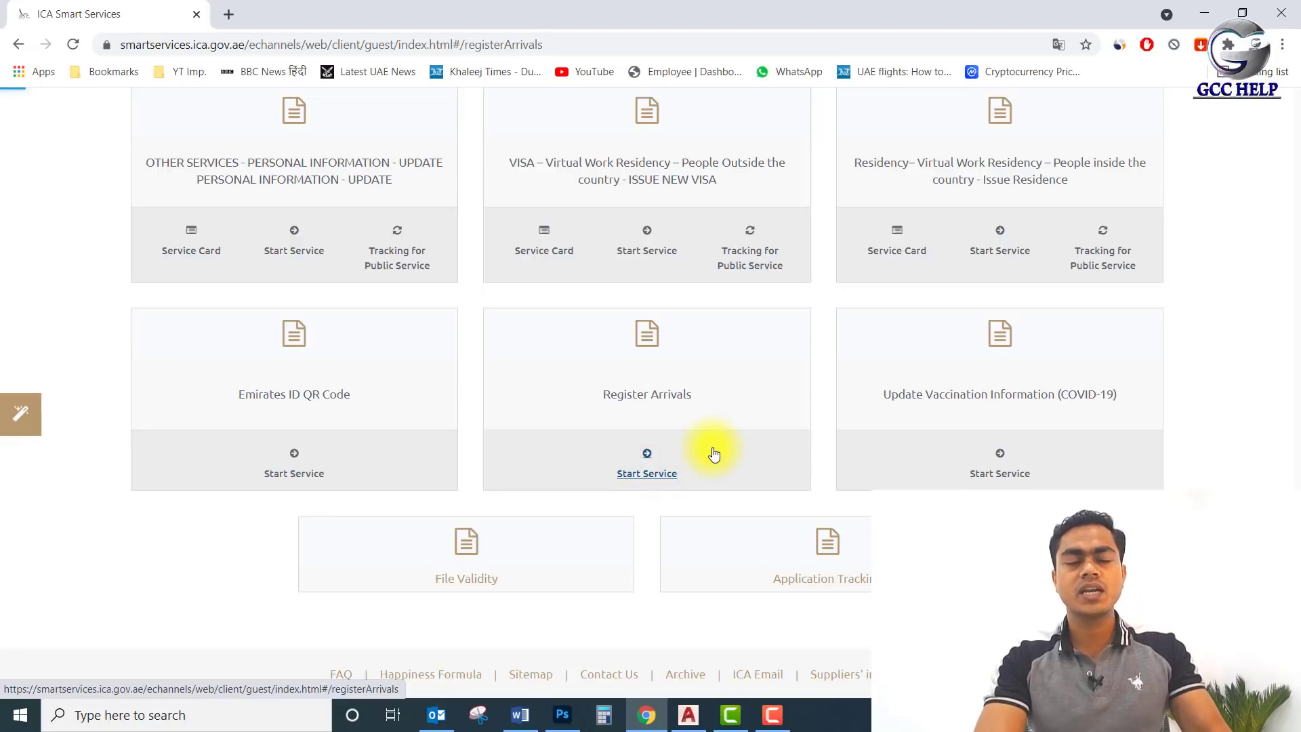
scroll(610, 421, down, 14)
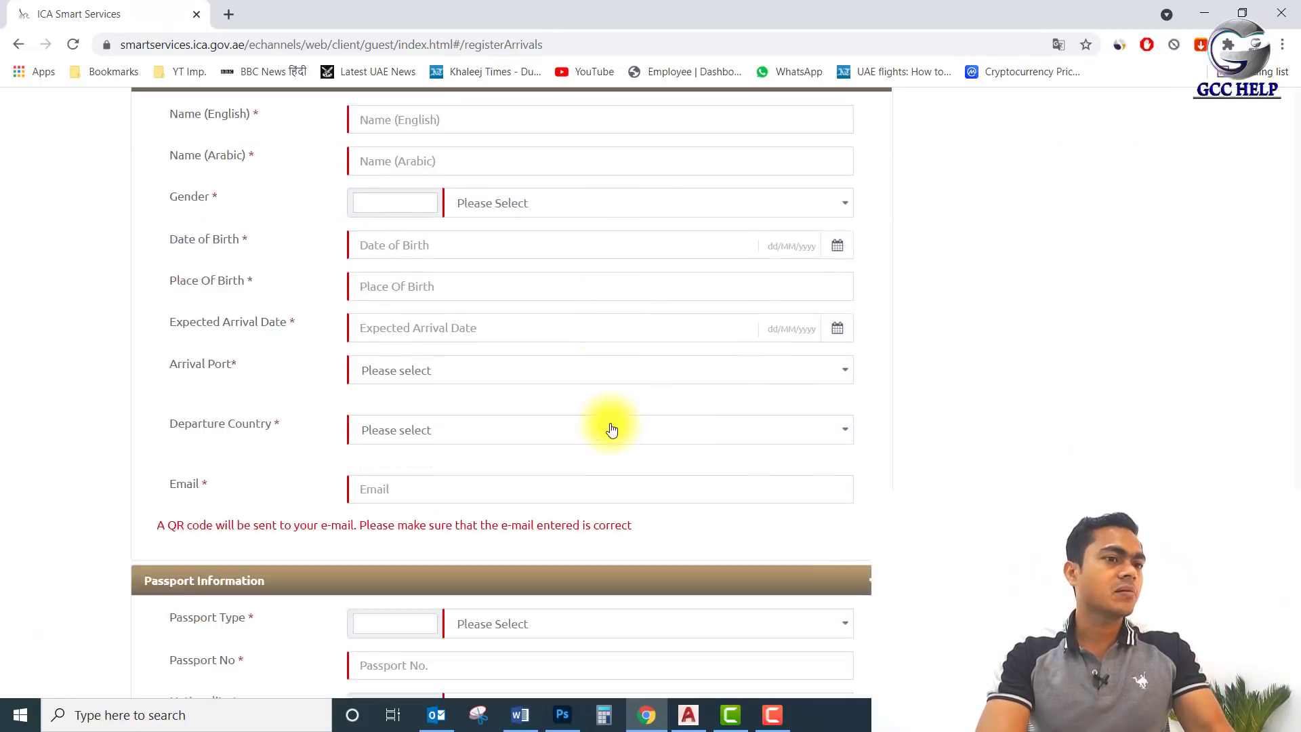
scroll(612, 431, down, 12)
scroll(610, 428, up, 20)
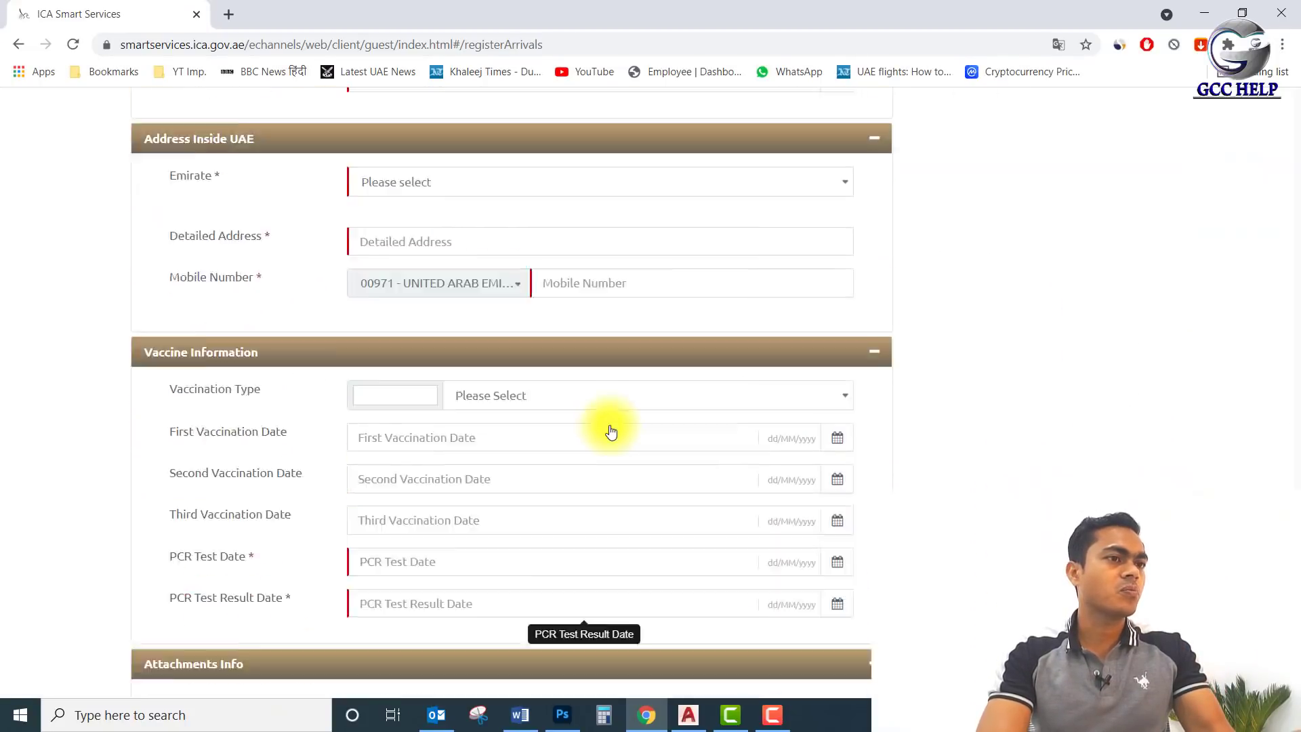
Fill the applicant's English and Arabic names from saved entries and set gender to MALE.
click(490, 409)
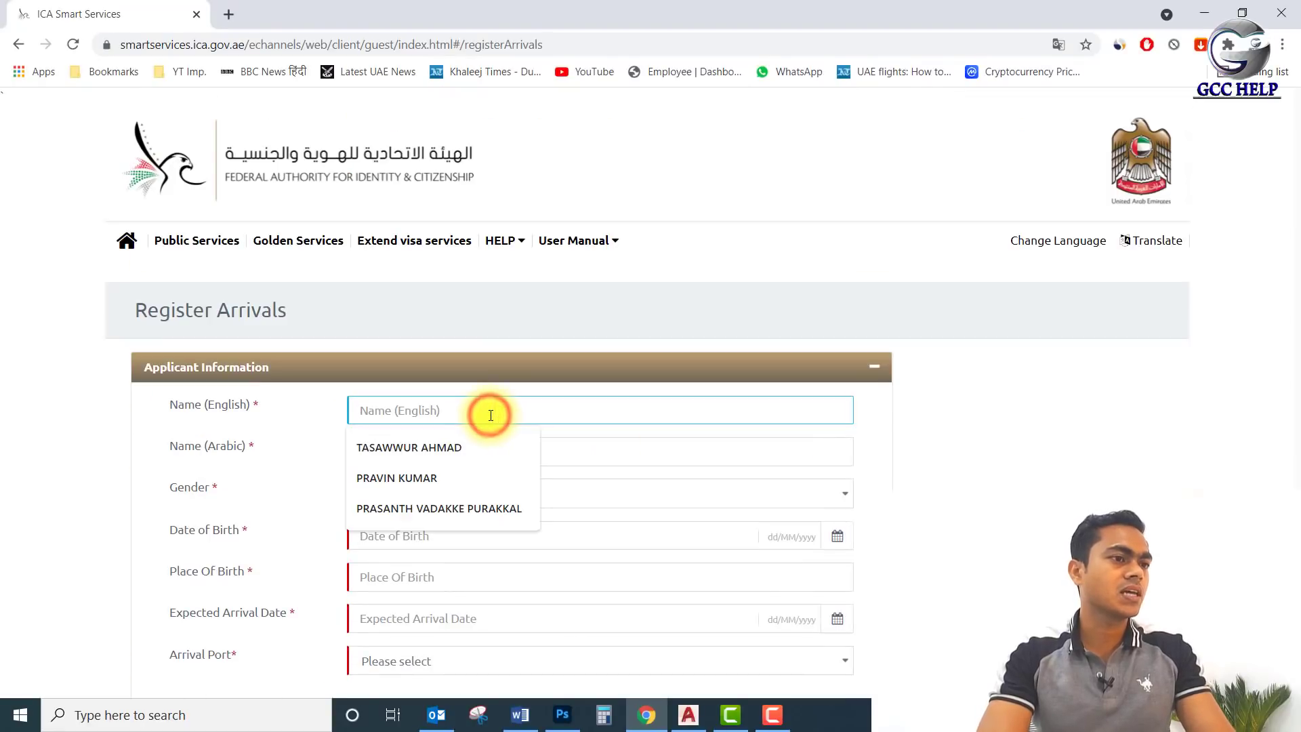
click(482, 437)
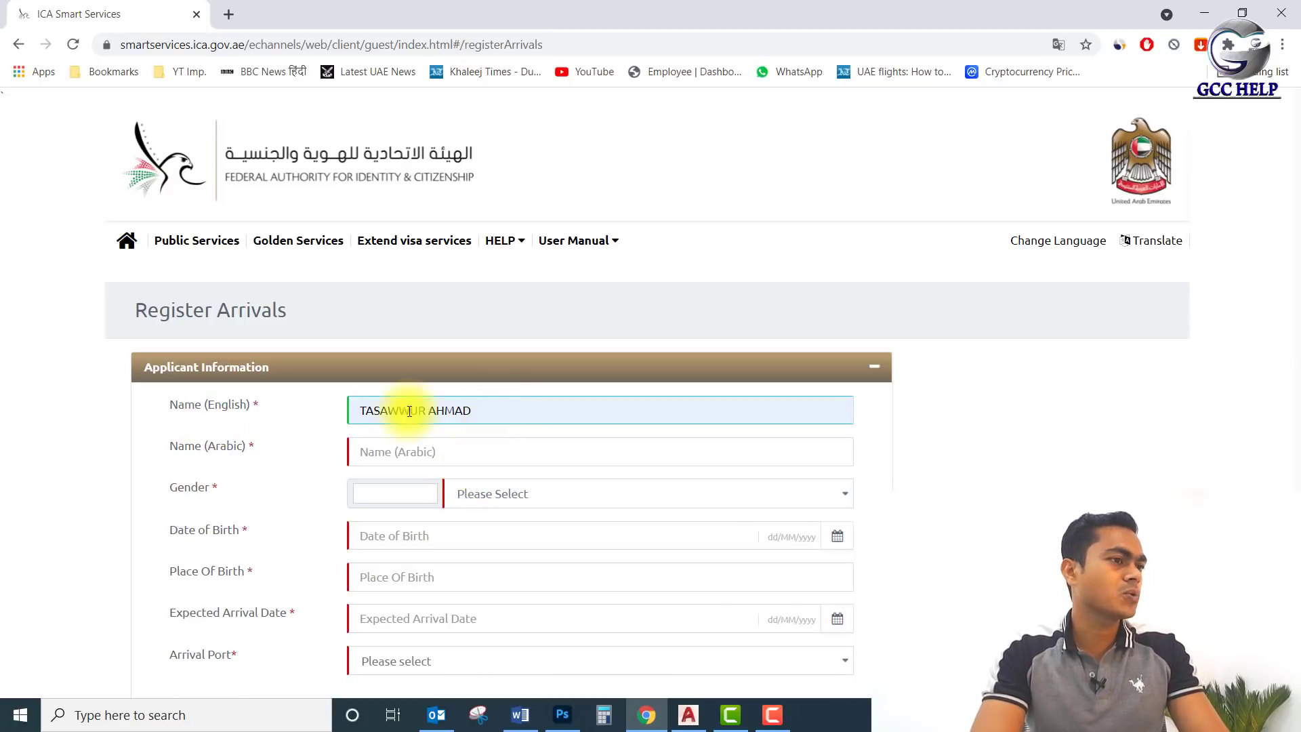
scroll(490, 413, down, 1)
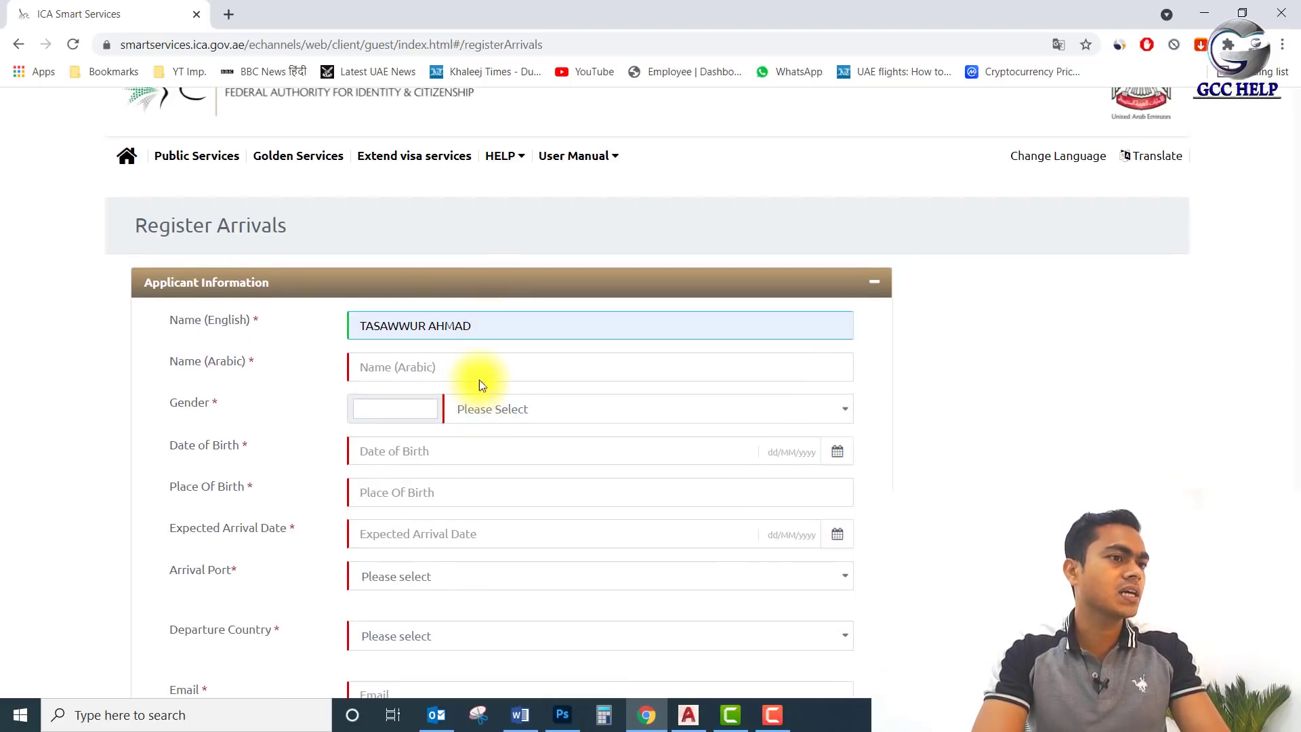
click(486, 366)
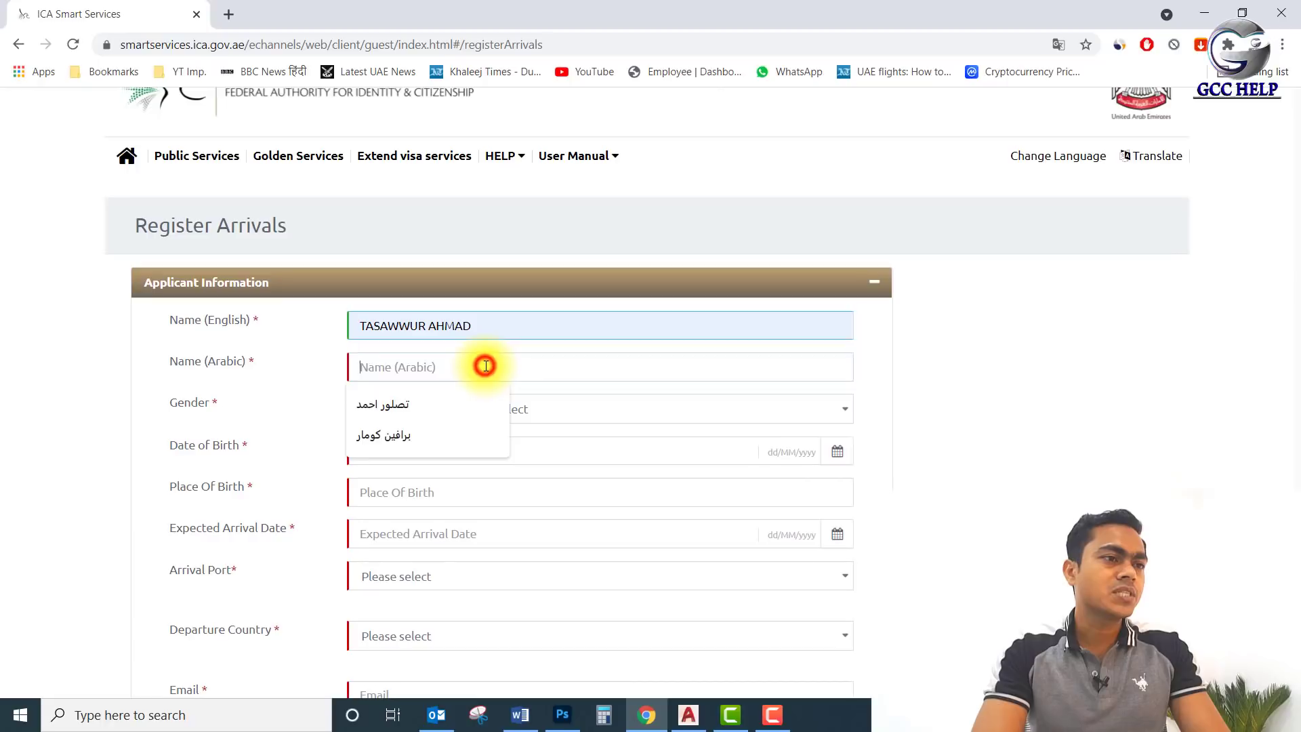
click(571, 407)
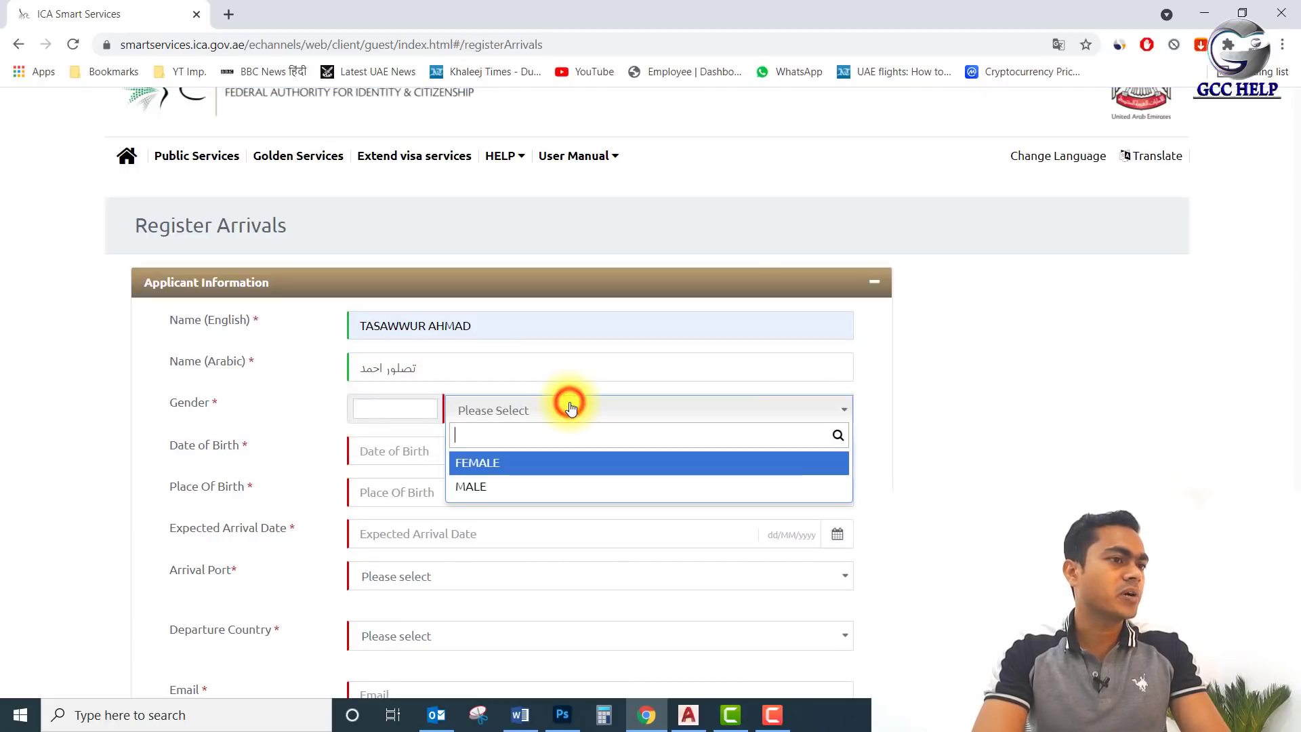
click(513, 491)
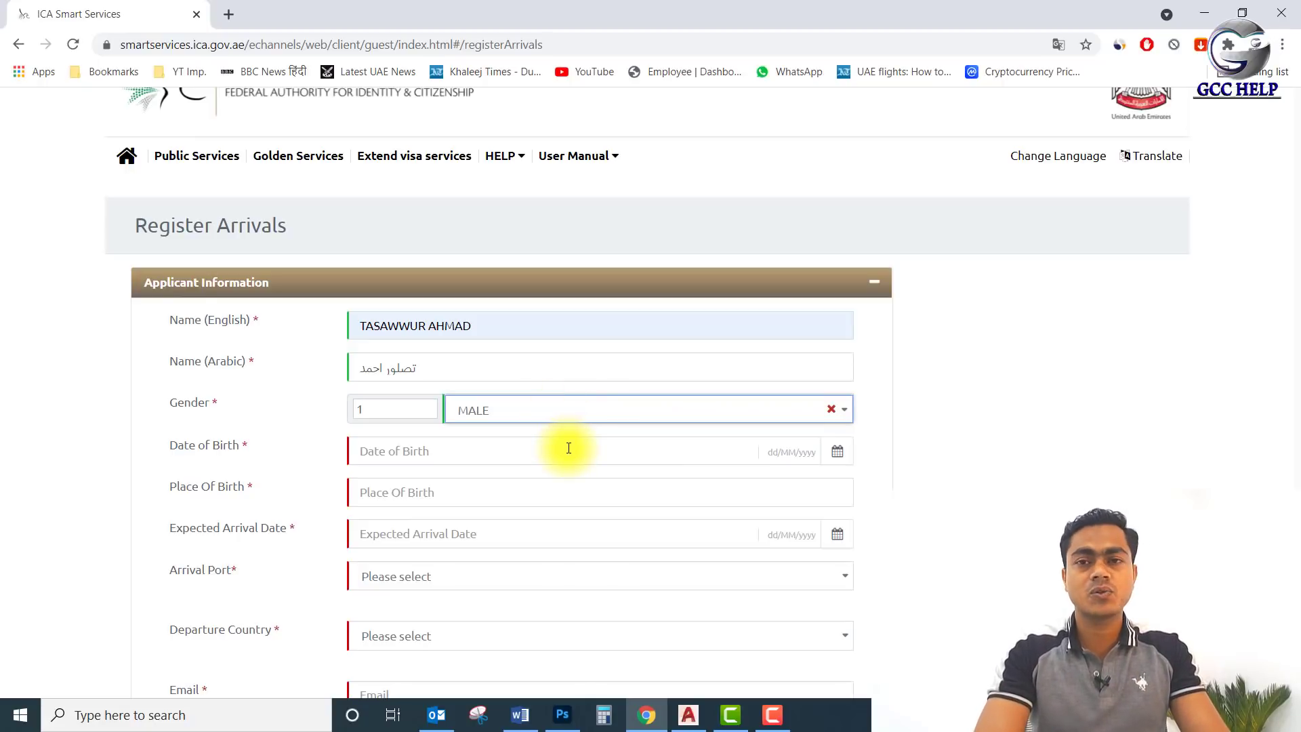
scroll(537, 441, down, 1)
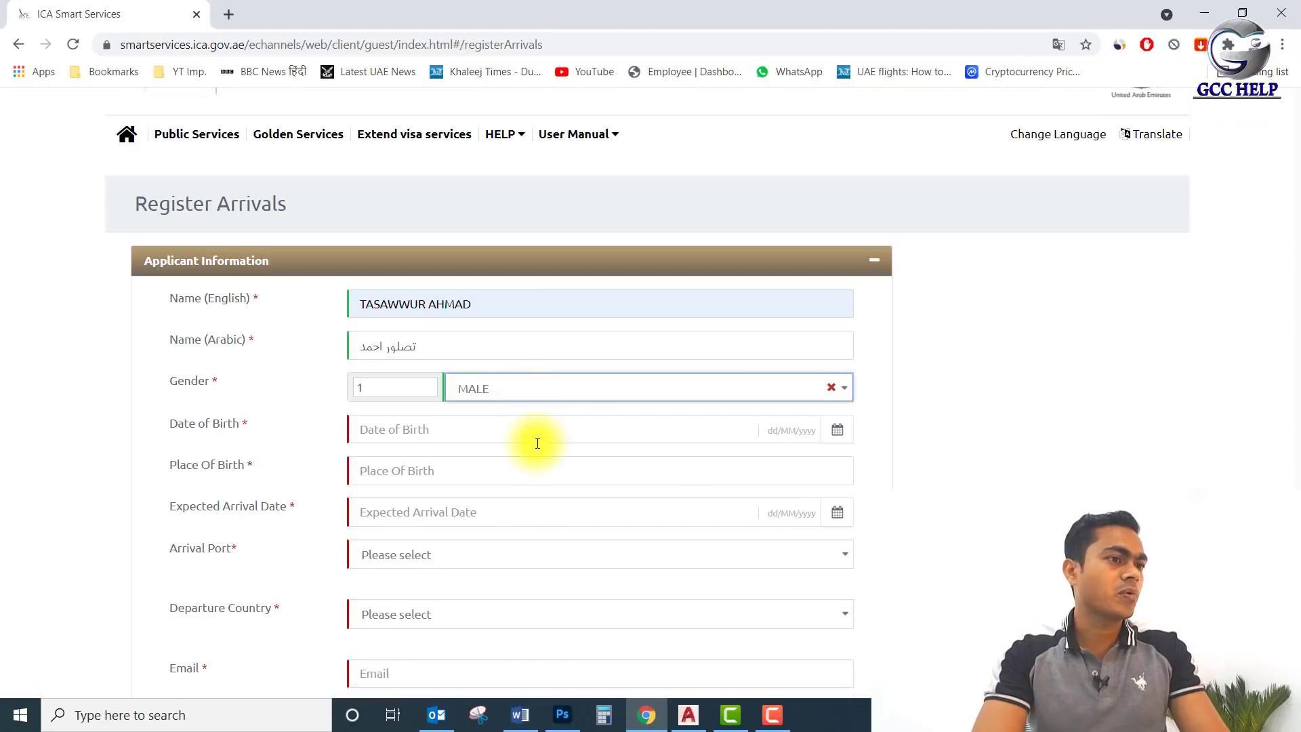
click(491, 365)
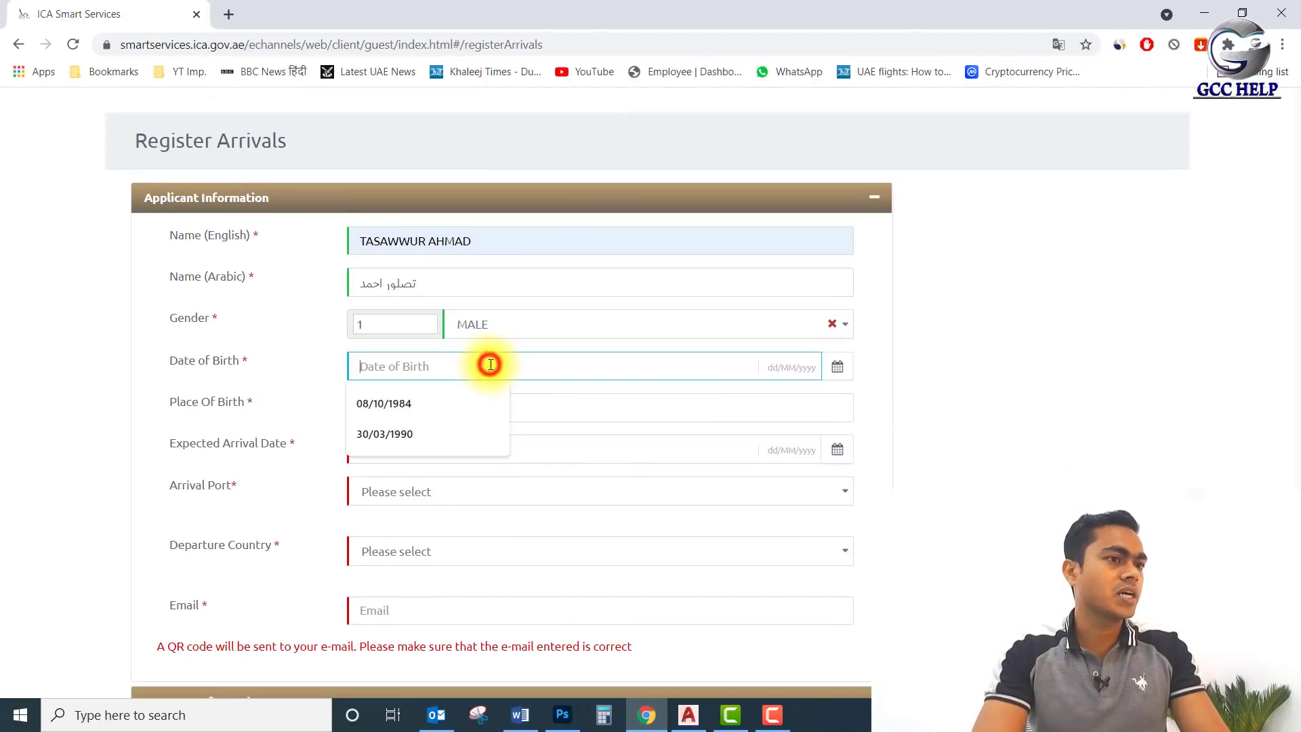
click(437, 404)
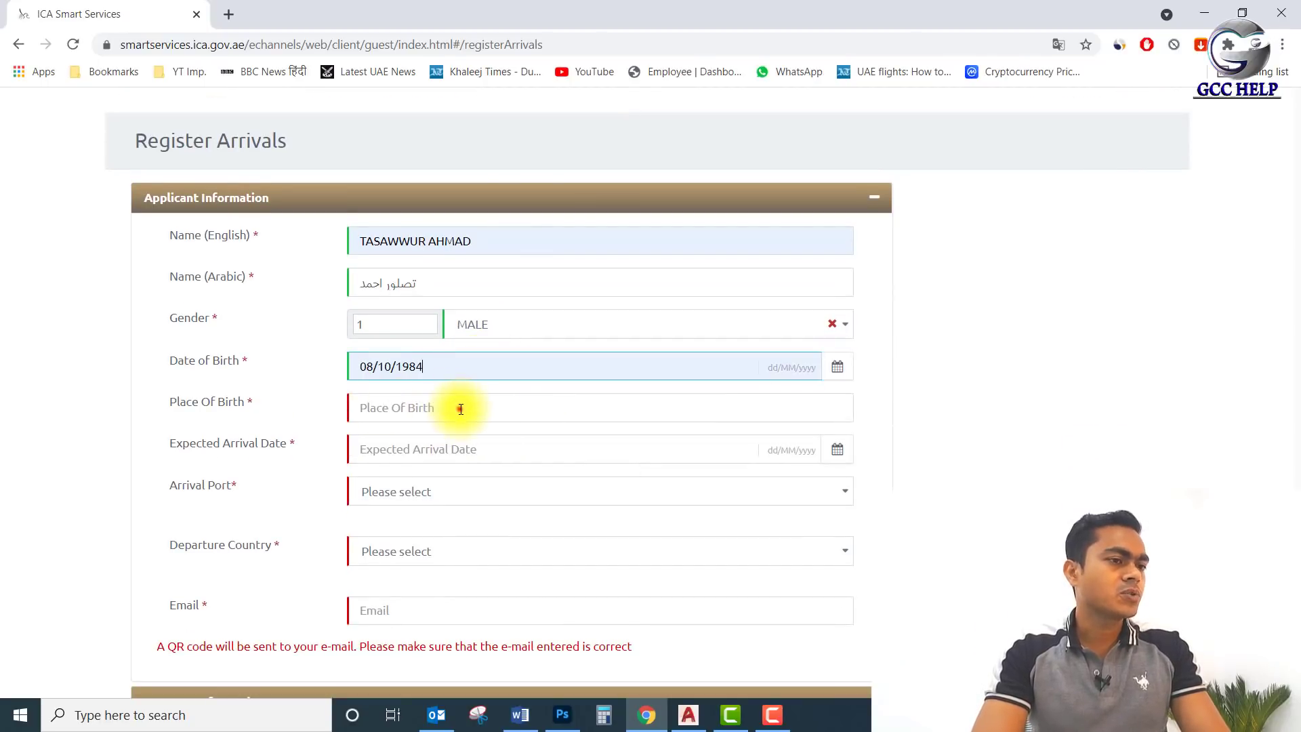
click(461, 409)
click(433, 444)
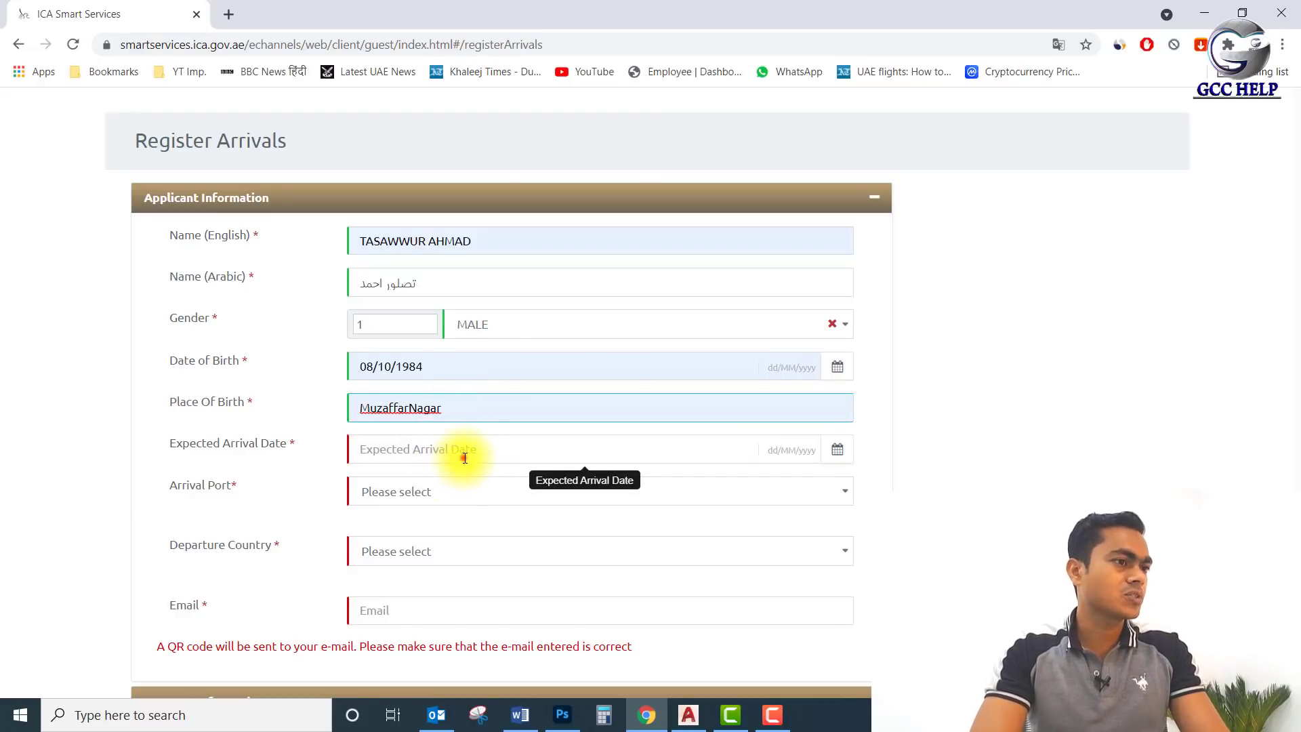
click(465, 458)
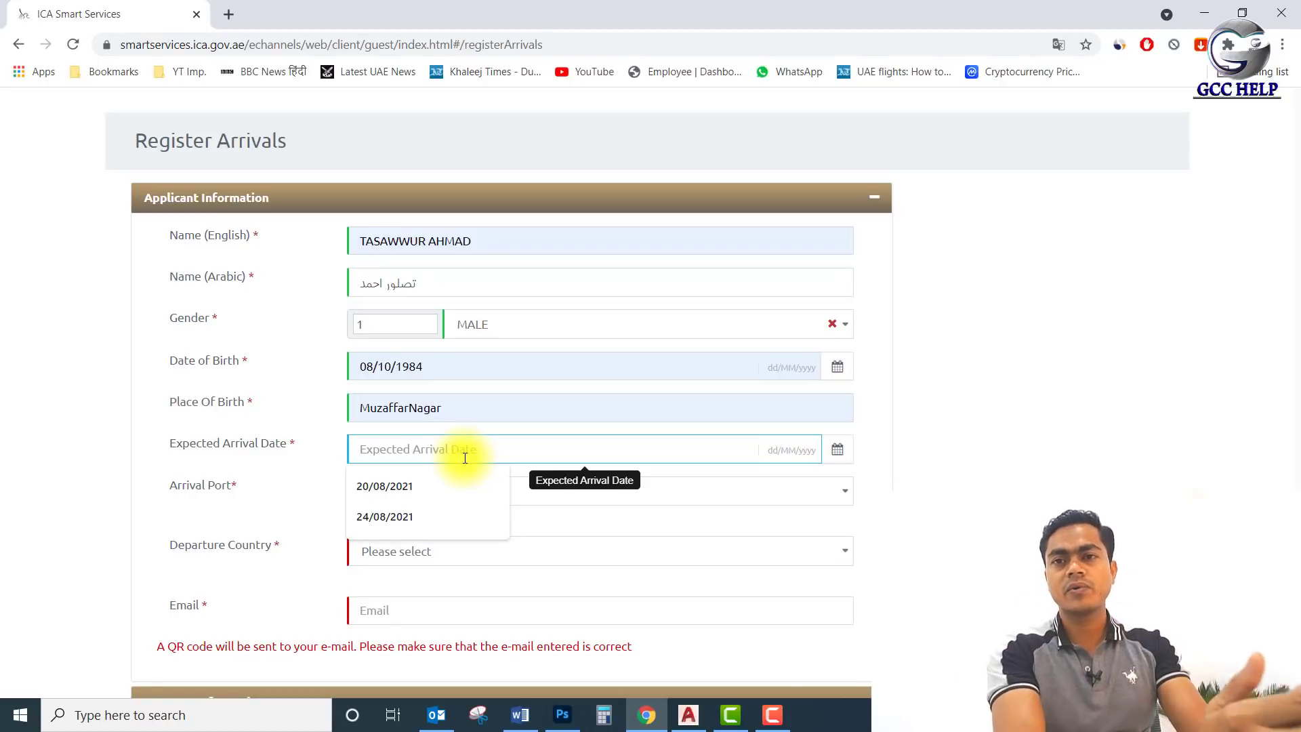
click(424, 487)
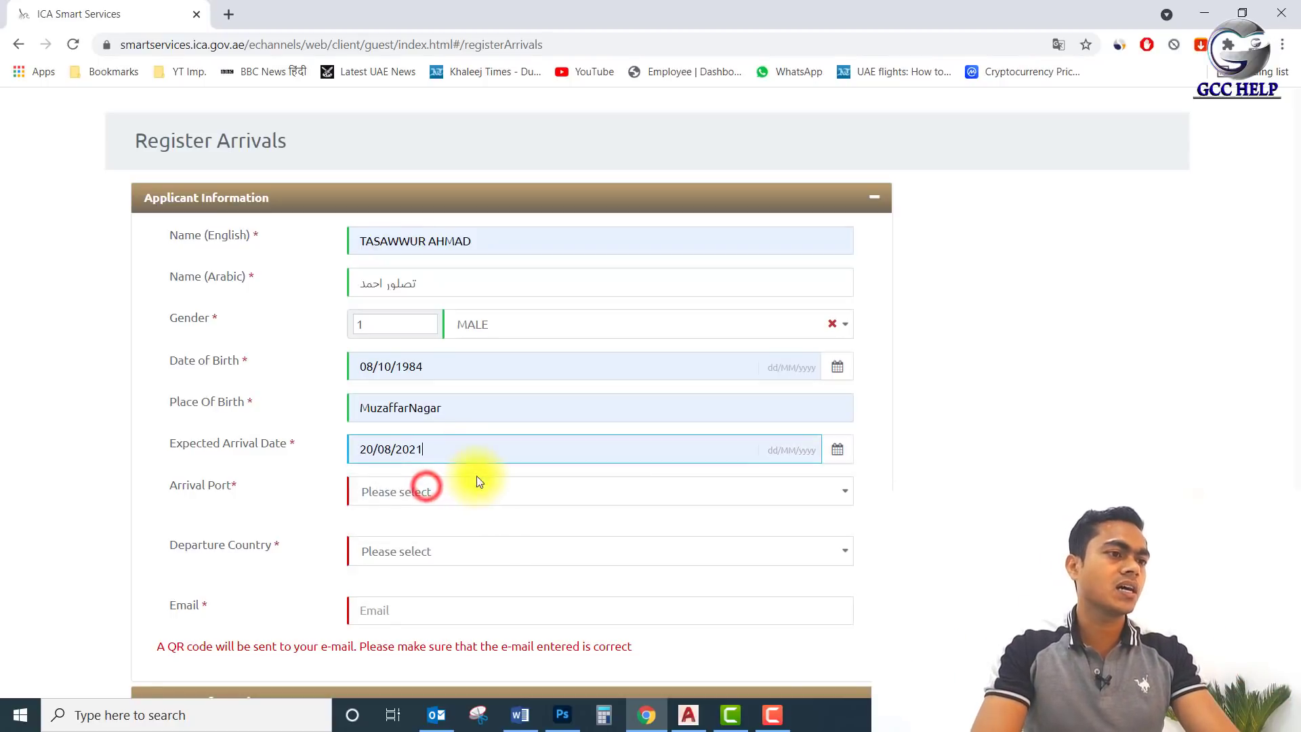
click(504, 500)
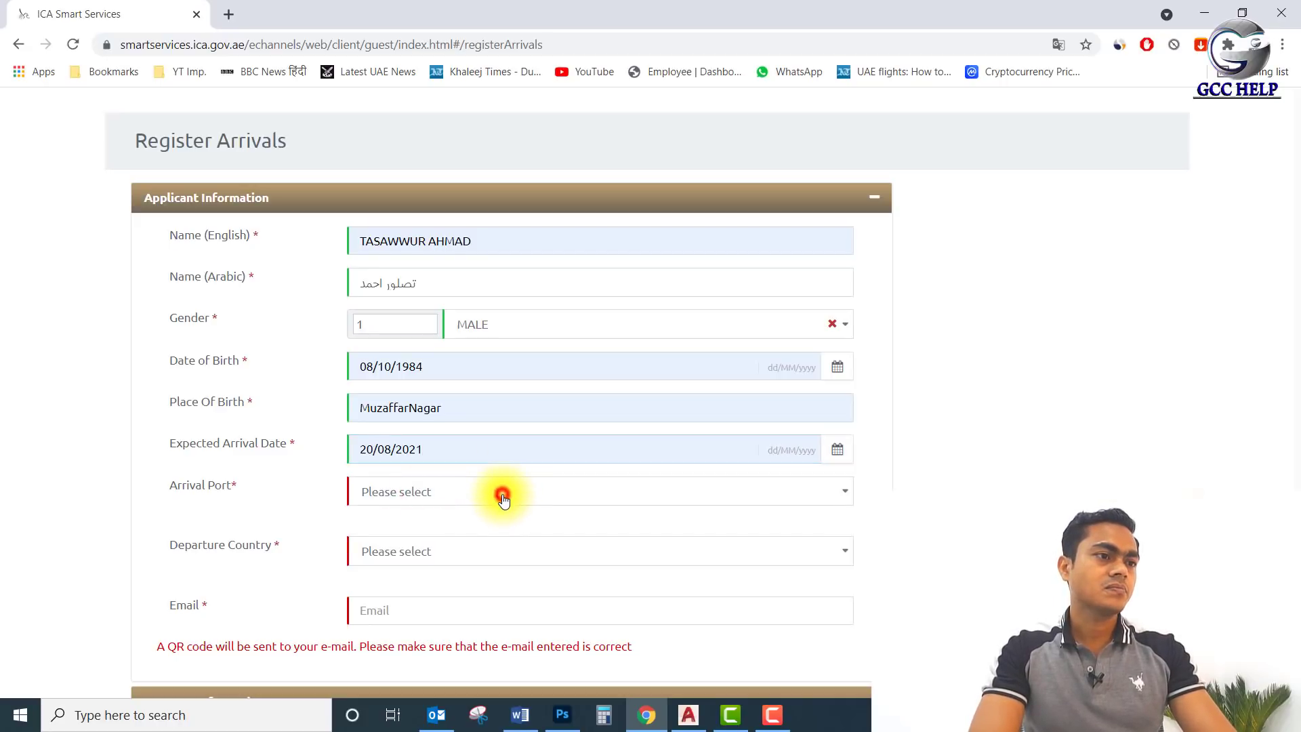
Choose ABU DHABI AIRPORT arrival port, INDIA departure country and the applicant's saved e-mail.
click(502, 315)
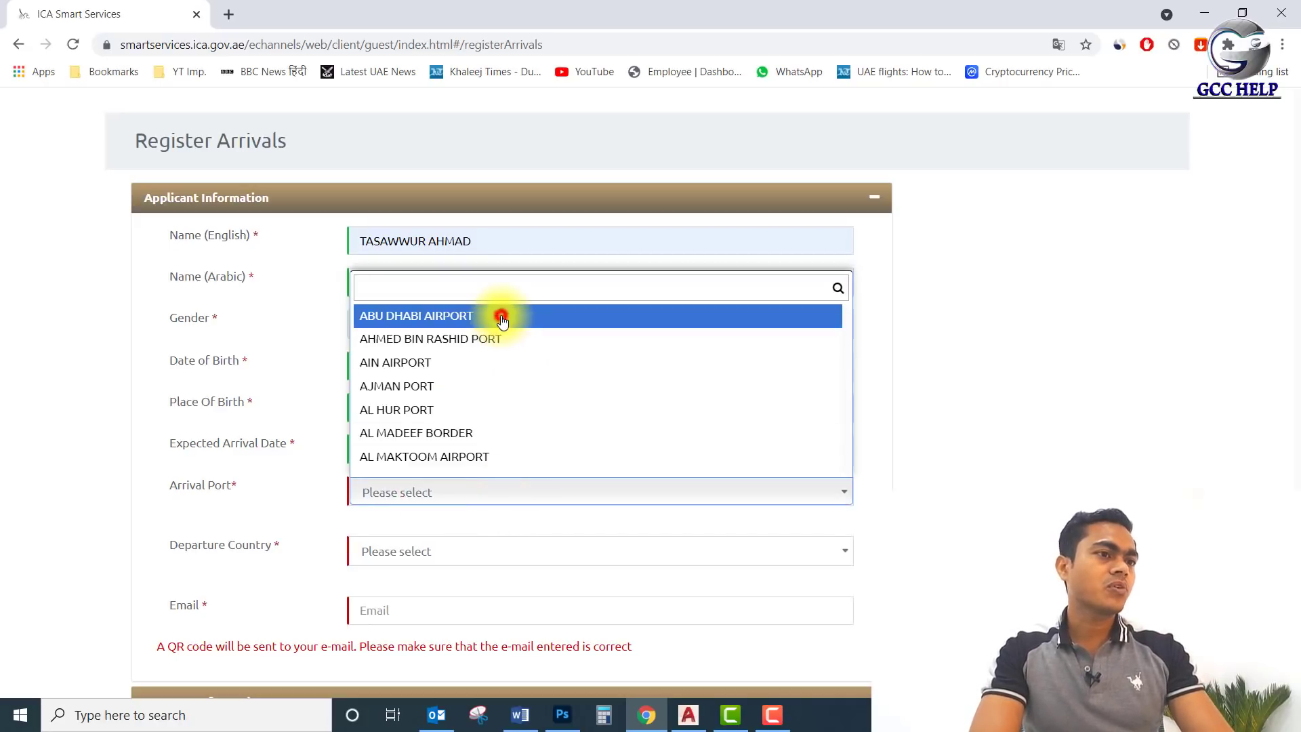
scroll(536, 488, down, 2)
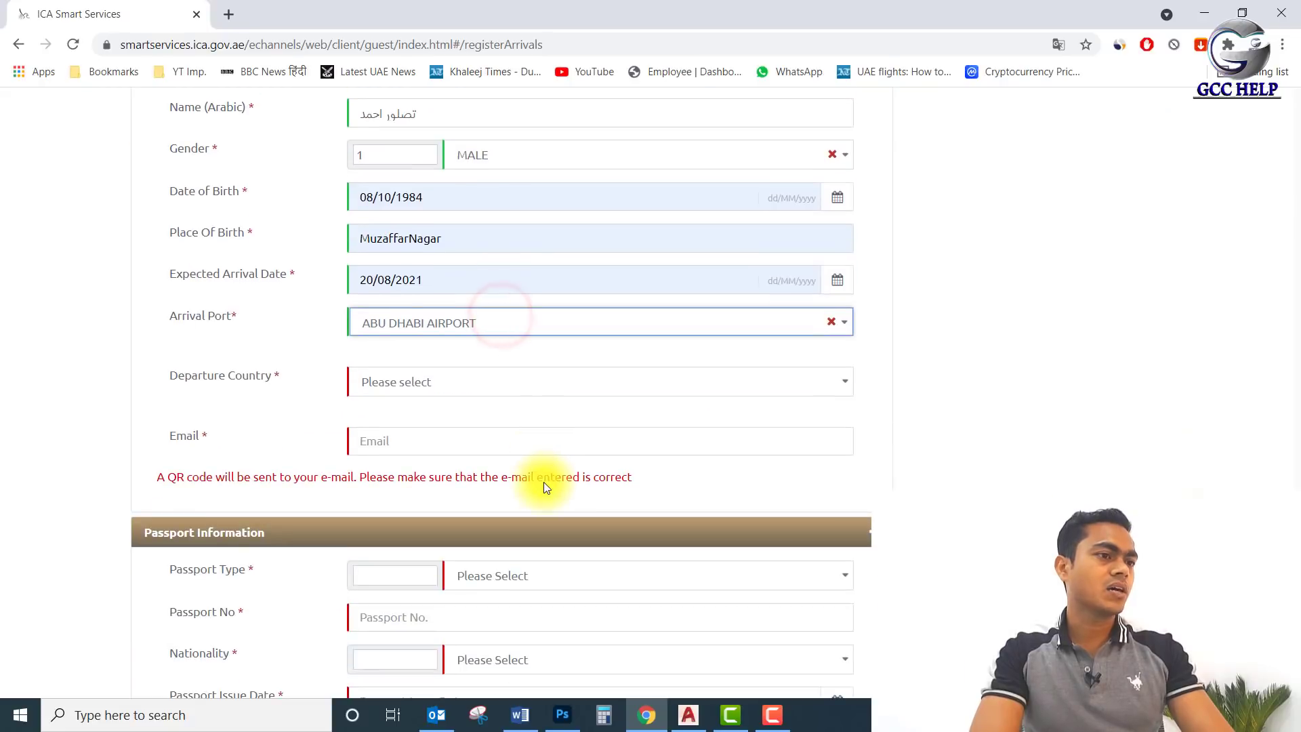
click(450, 381)
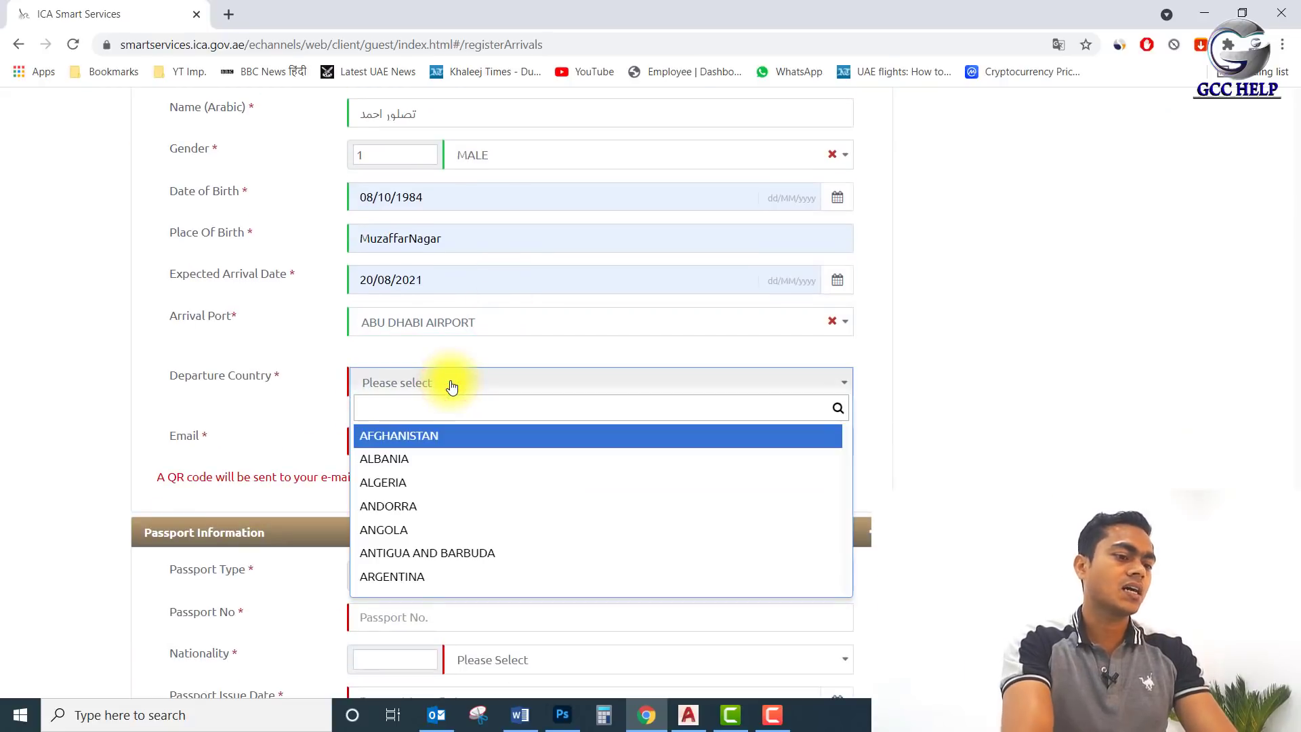
text(ind)
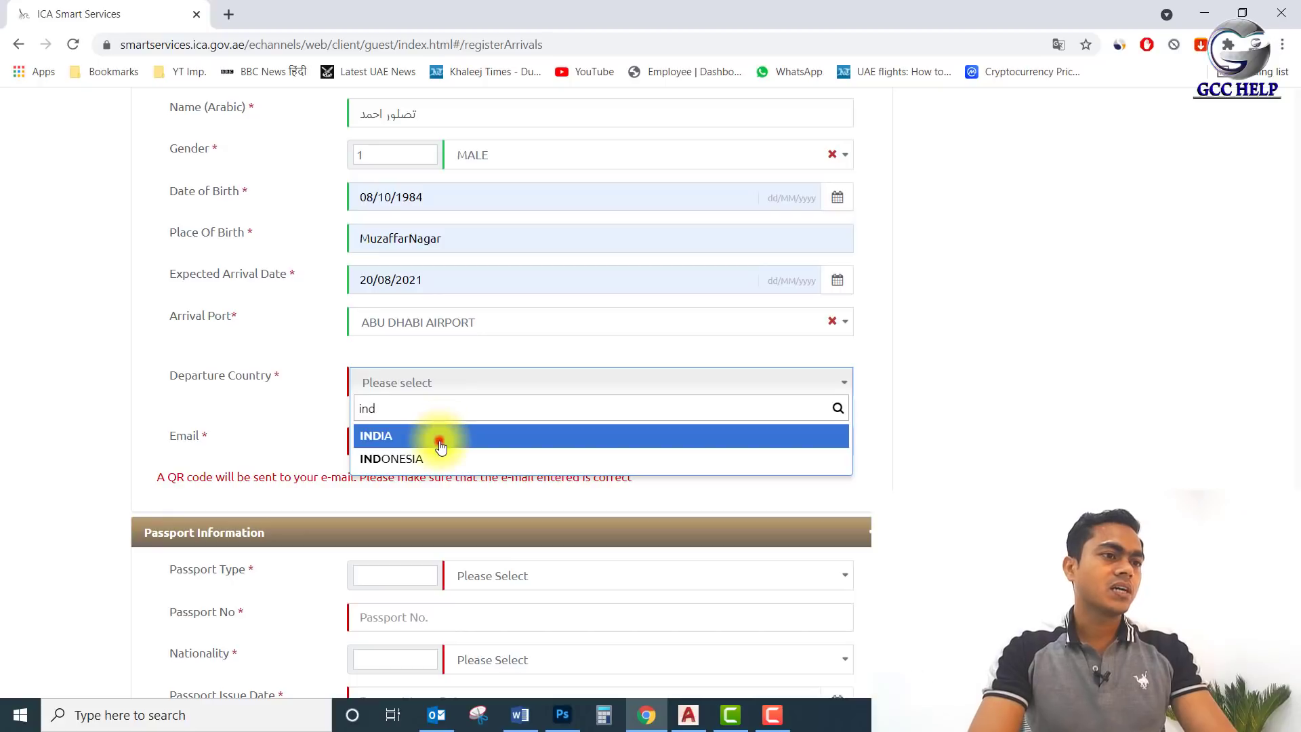
click(438, 437)
click(514, 443)
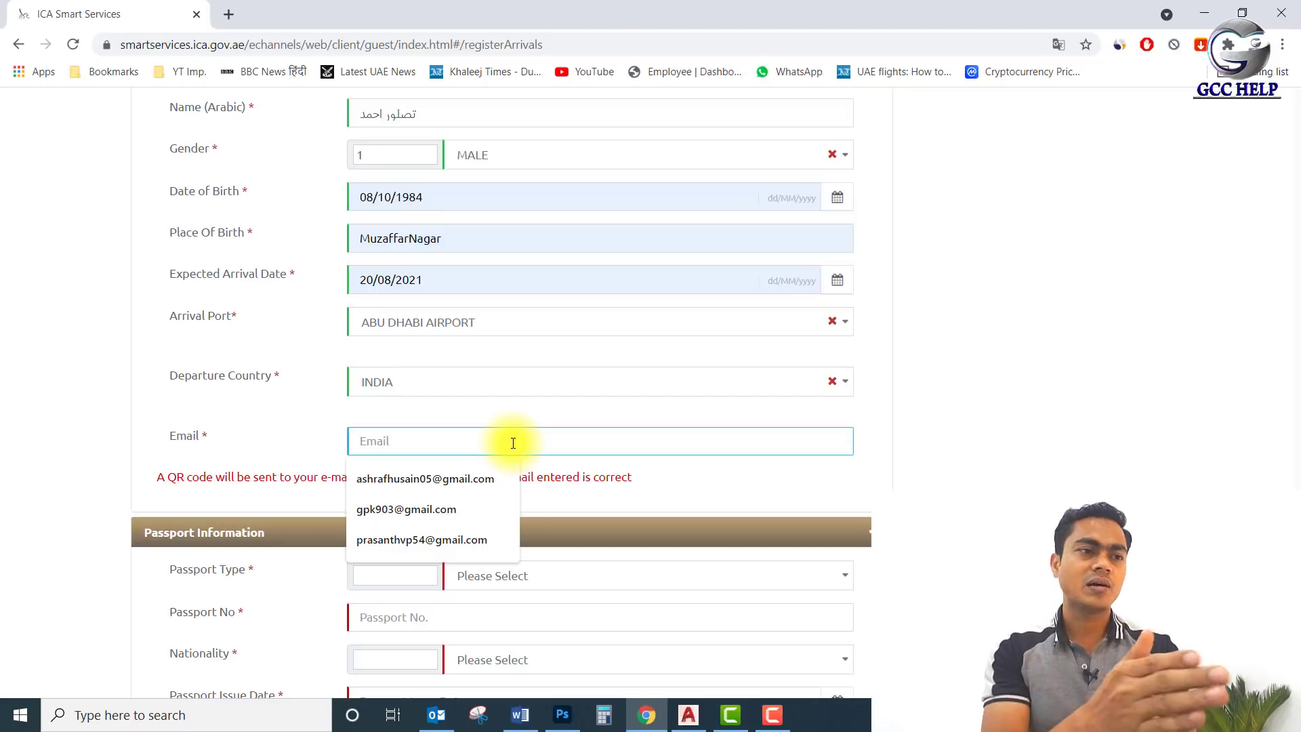
click(491, 477)
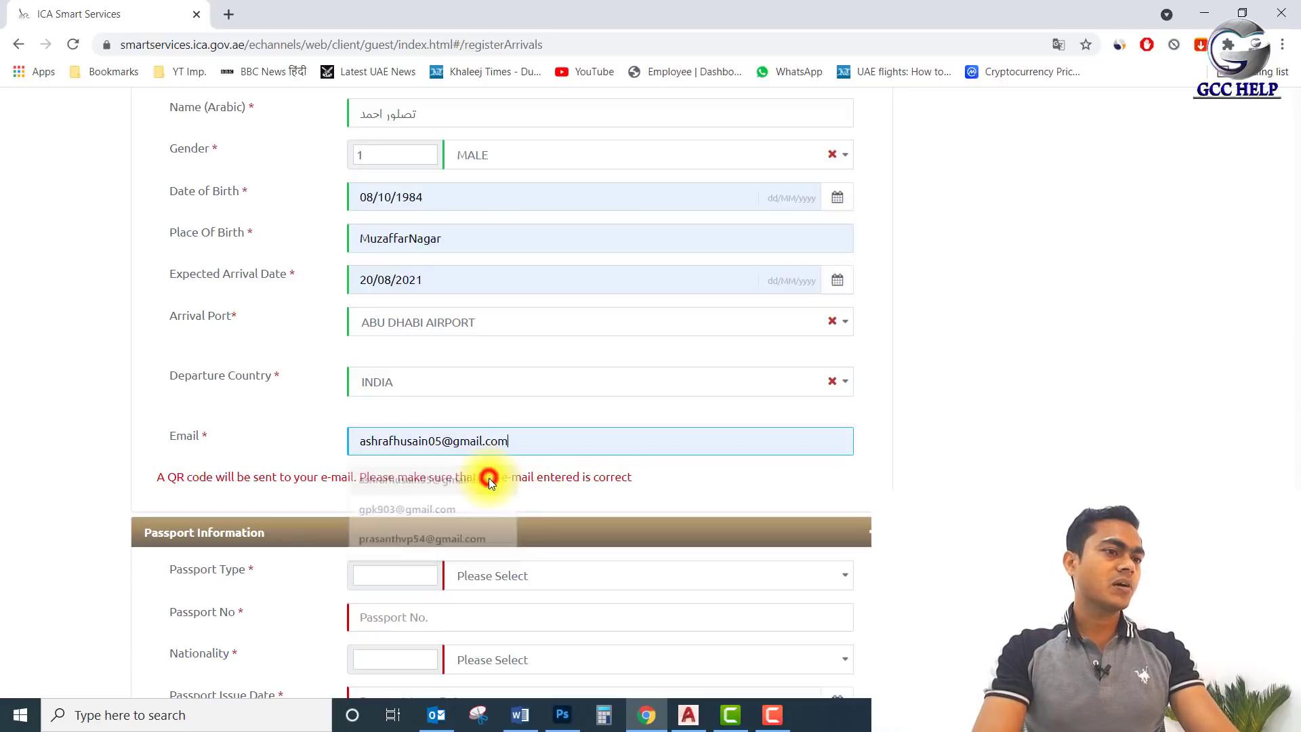
scroll(539, 448, down, 4)
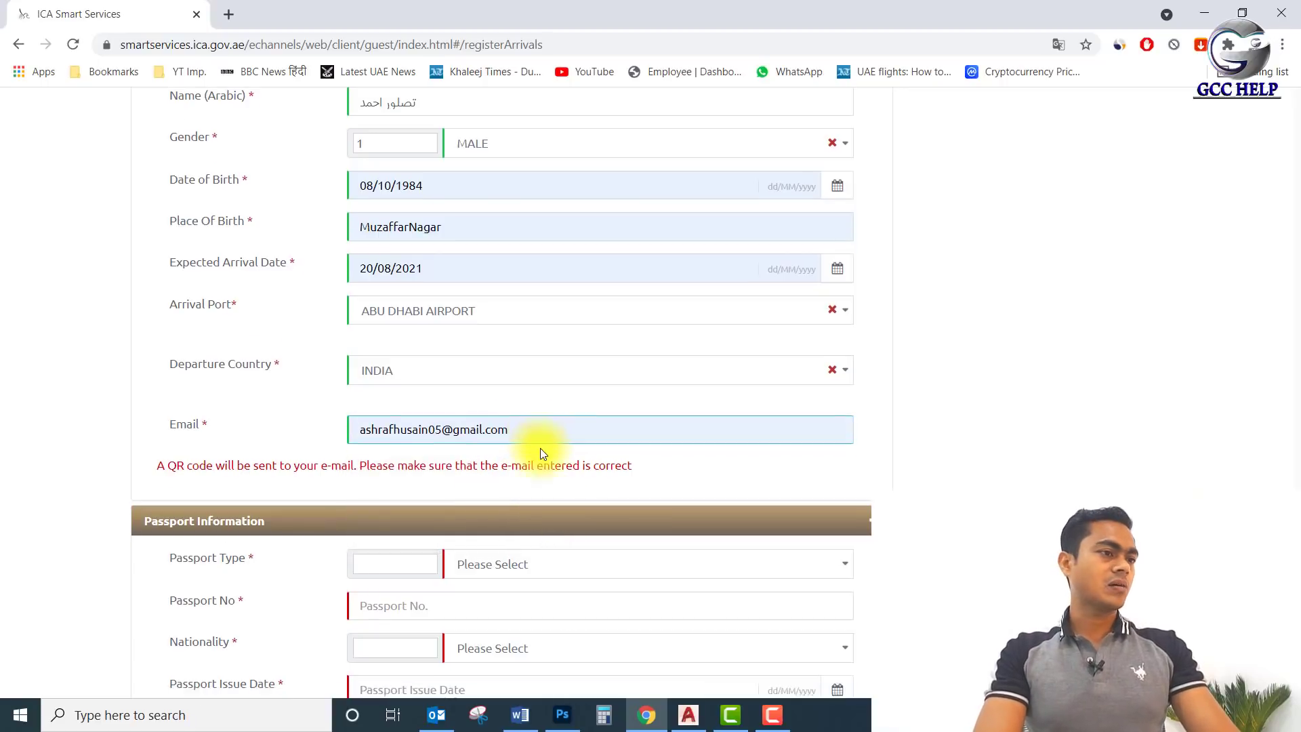
Set passport type ORDINARY PASSPORT, the saved passport number and nationality INDIA.
click(516, 324)
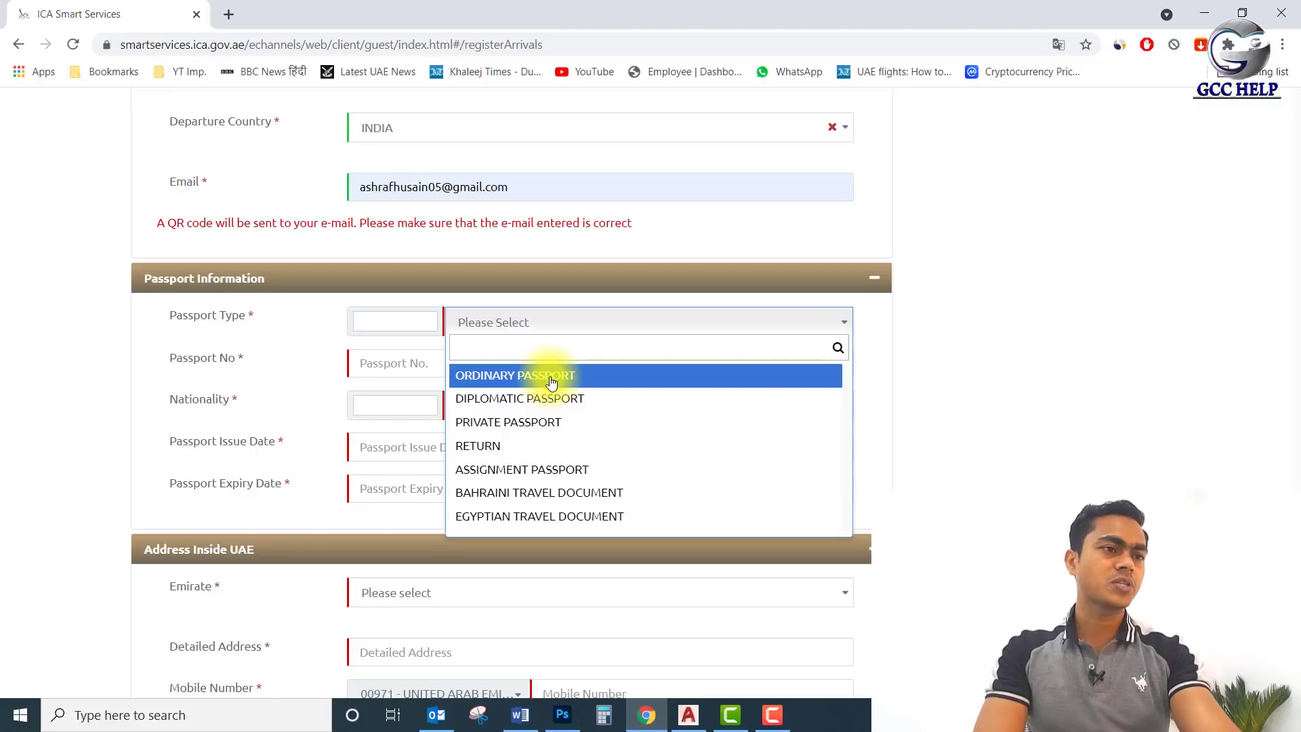
click(550, 382)
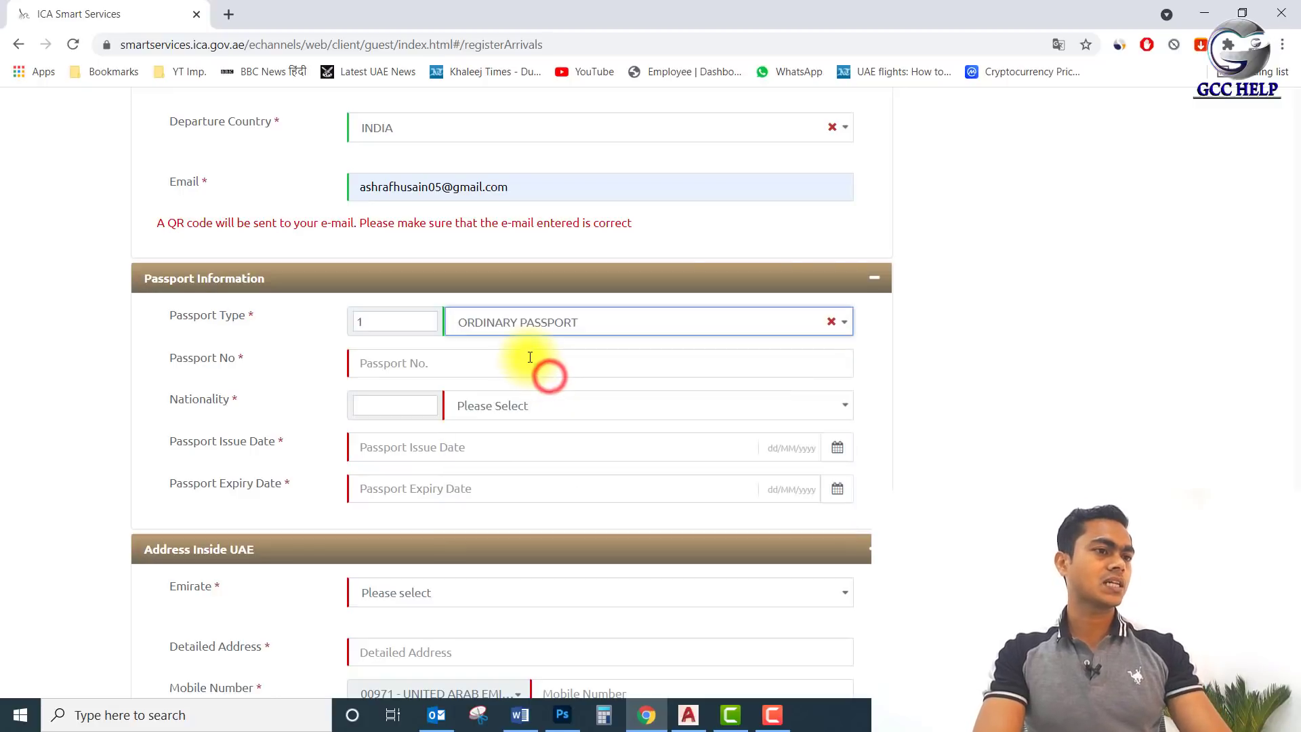
click(529, 357)
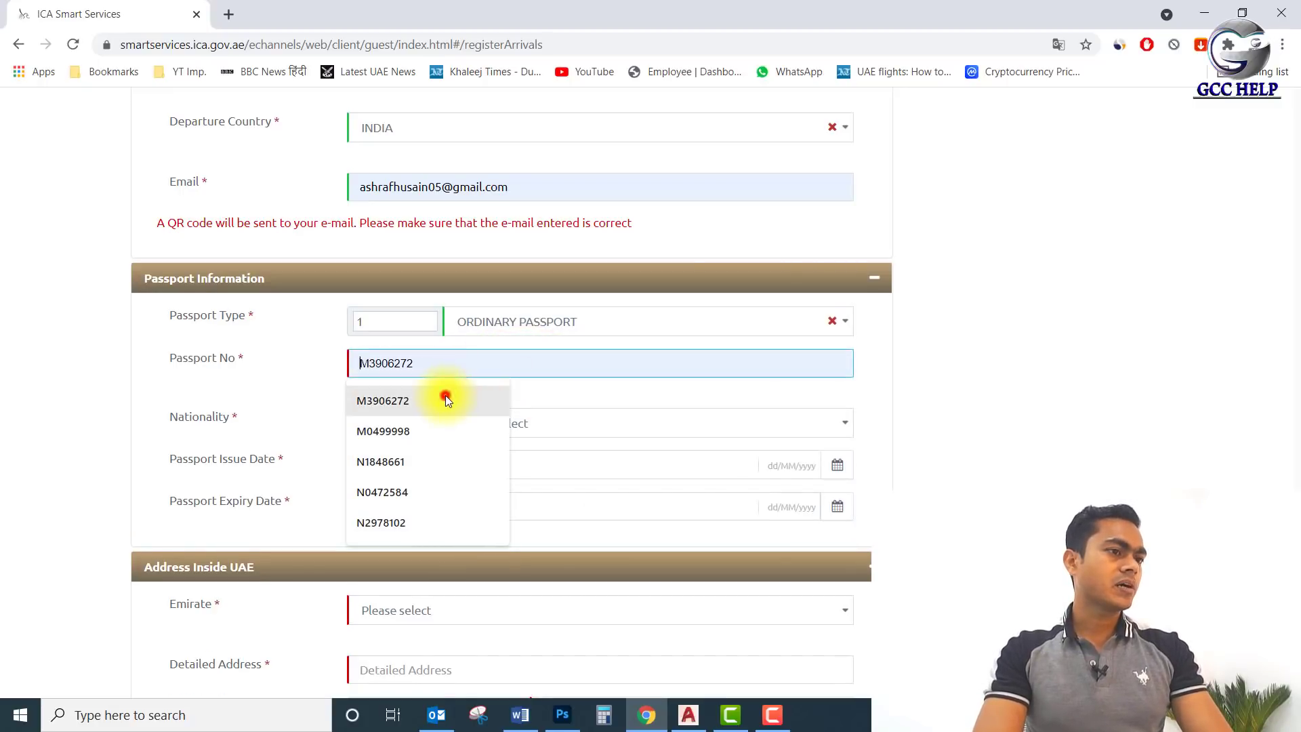
click(445, 396)
click(495, 411)
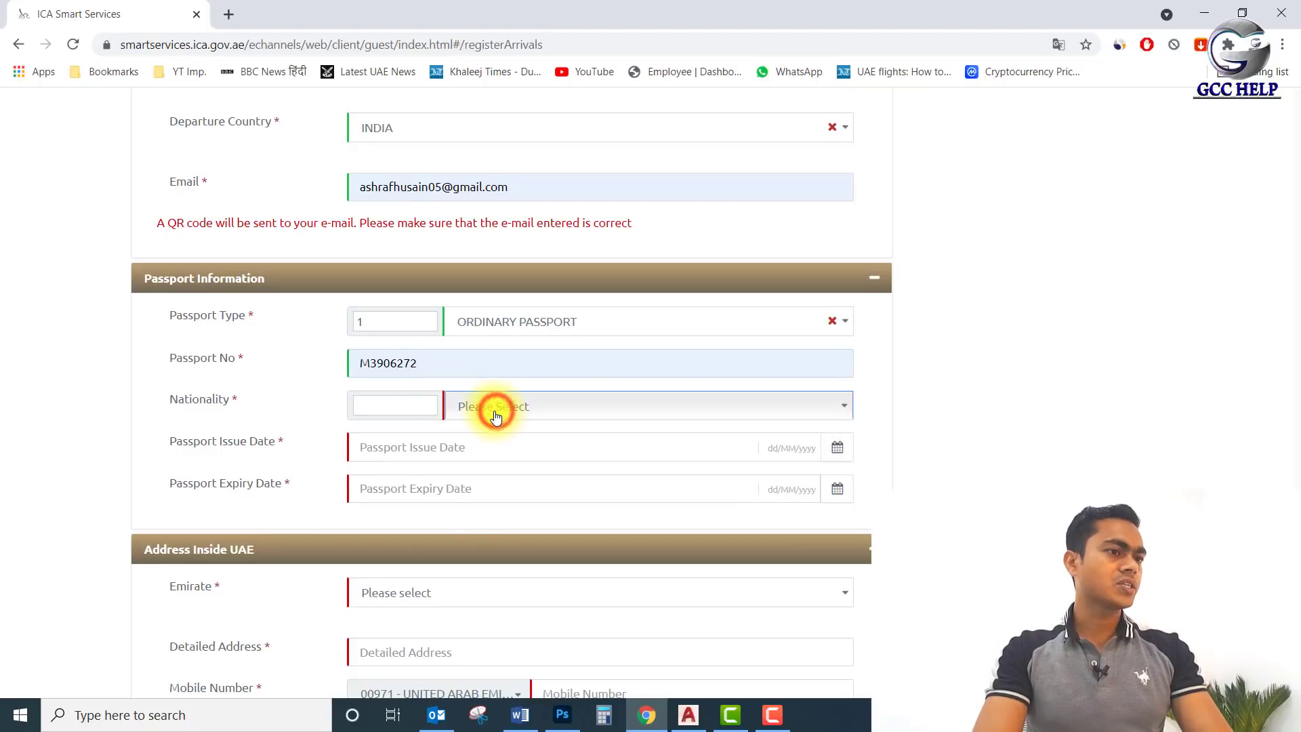
text(indi)
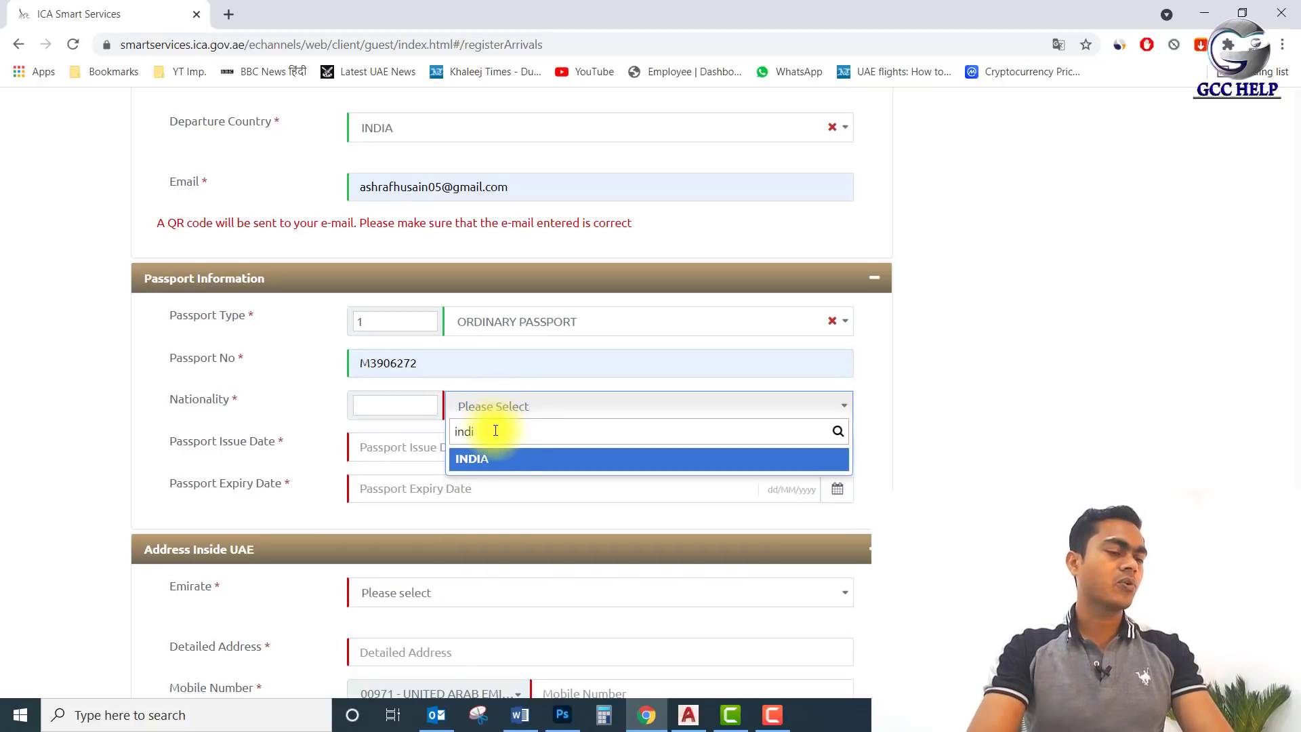
click(500, 463)
Fill passport issue date 17/12/2014 and expiry date 16/12/2024.
scroll(474, 434, down, 1)
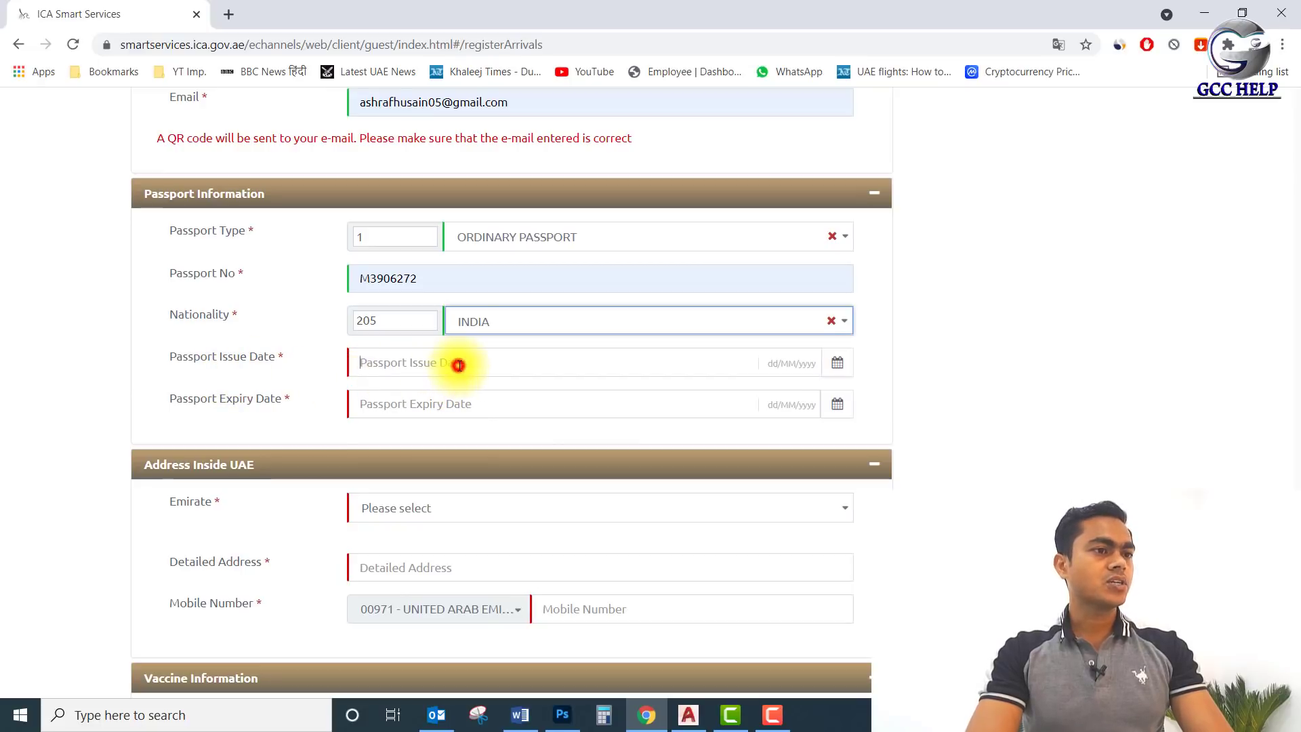
click(458, 364)
click(421, 397)
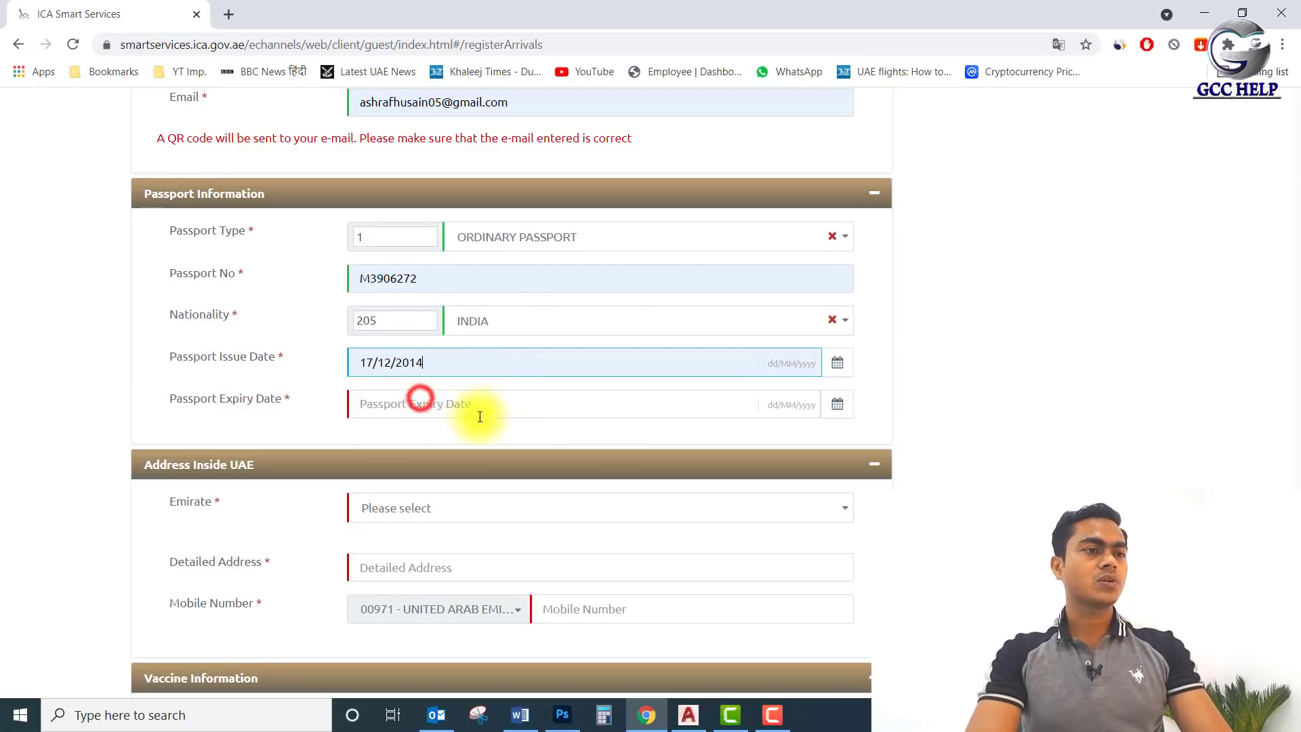
click(441, 401)
click(415, 440)
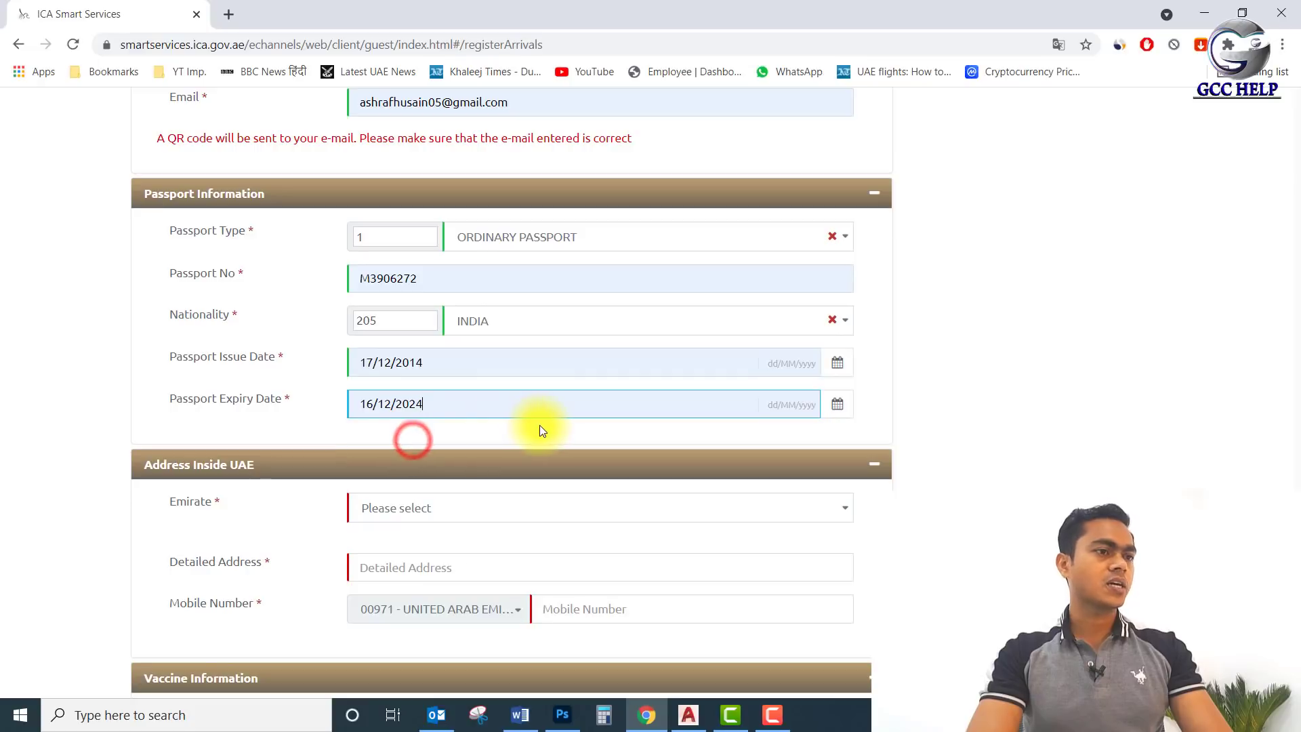
scroll(541, 425, down, 3)
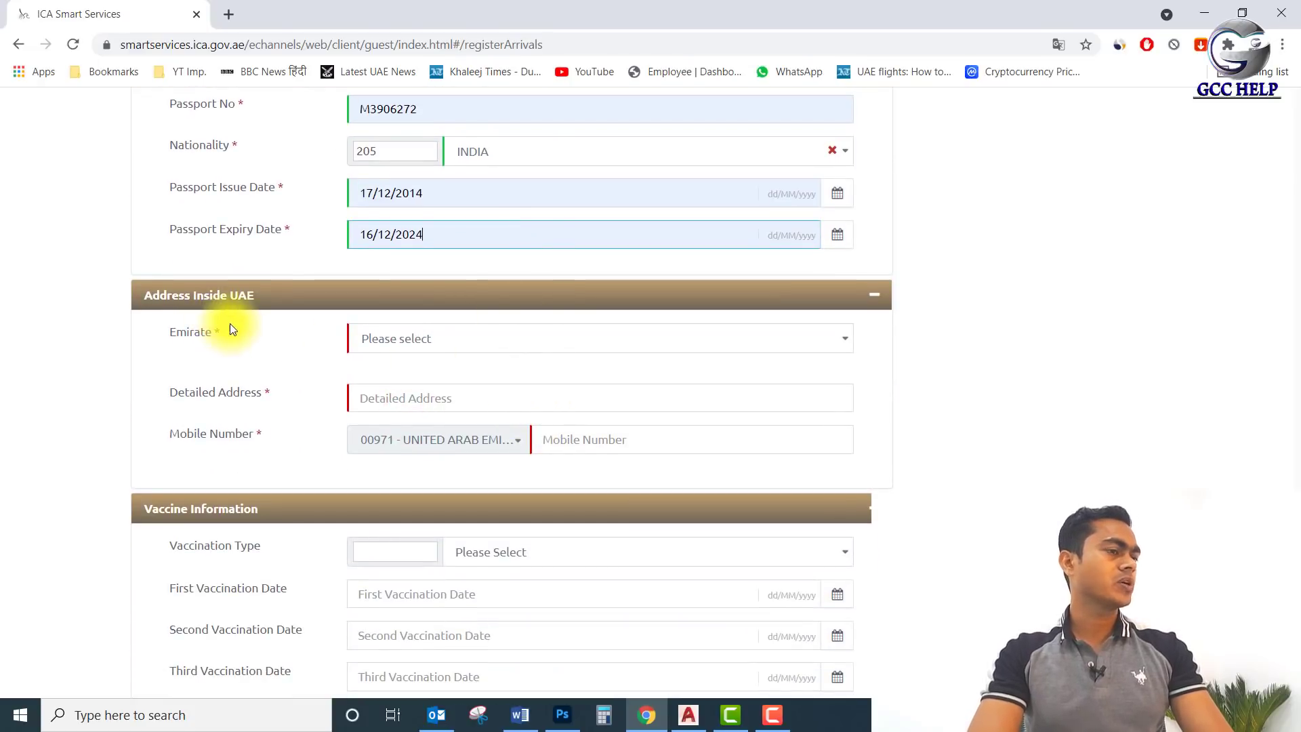
Set the emirate to ABU DHABI and fill in the saved detailed address.
click(413, 338)
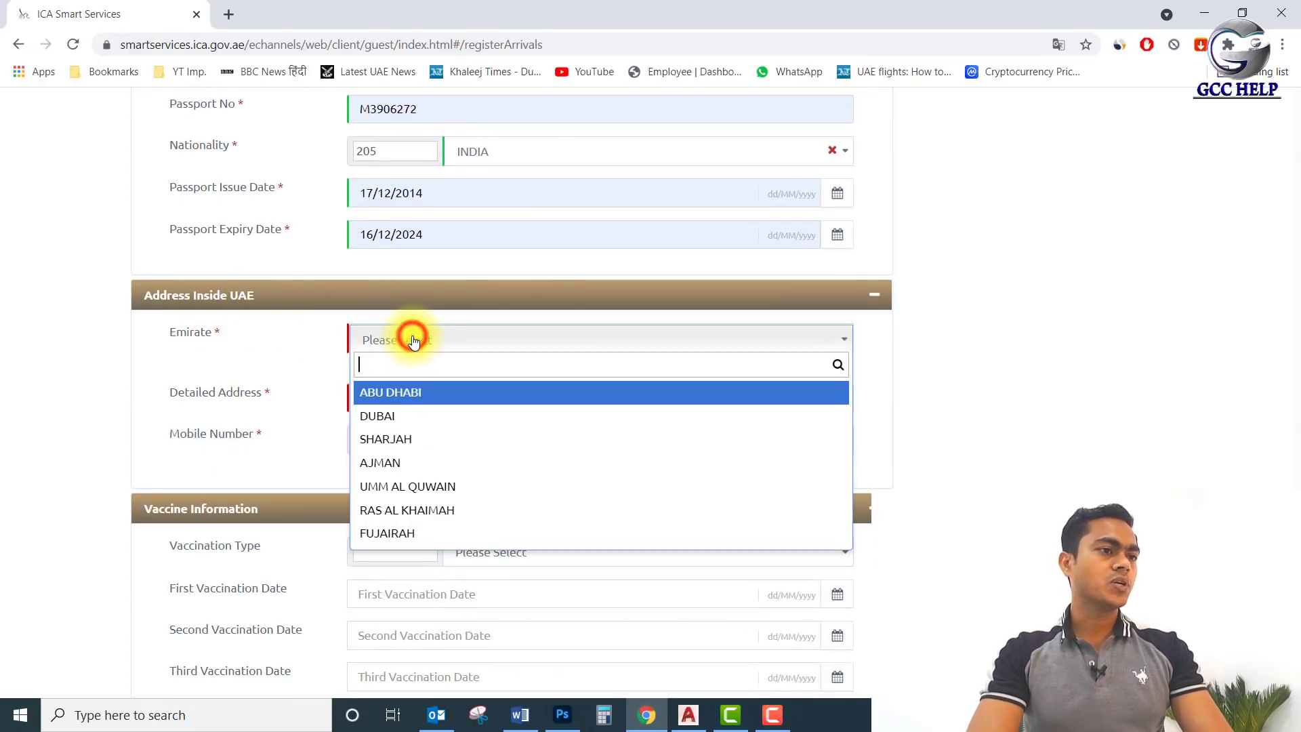
click(415, 394)
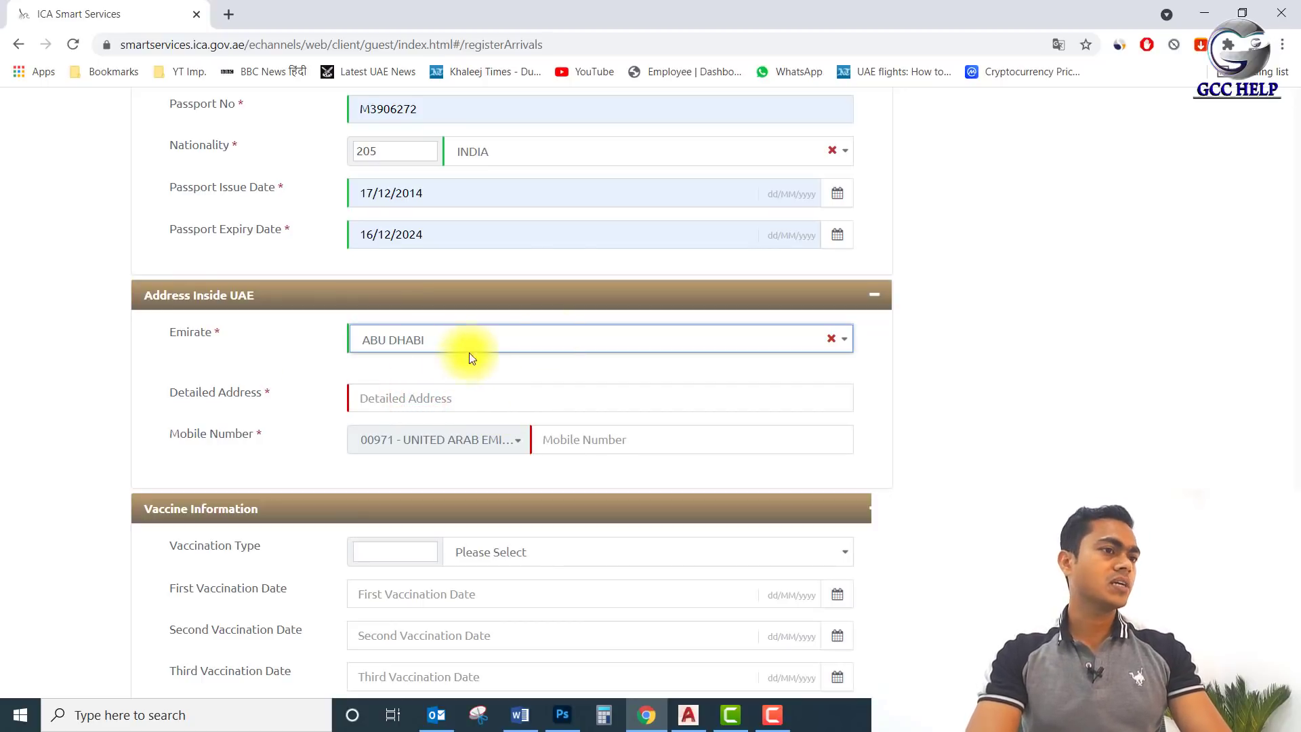
click(471, 399)
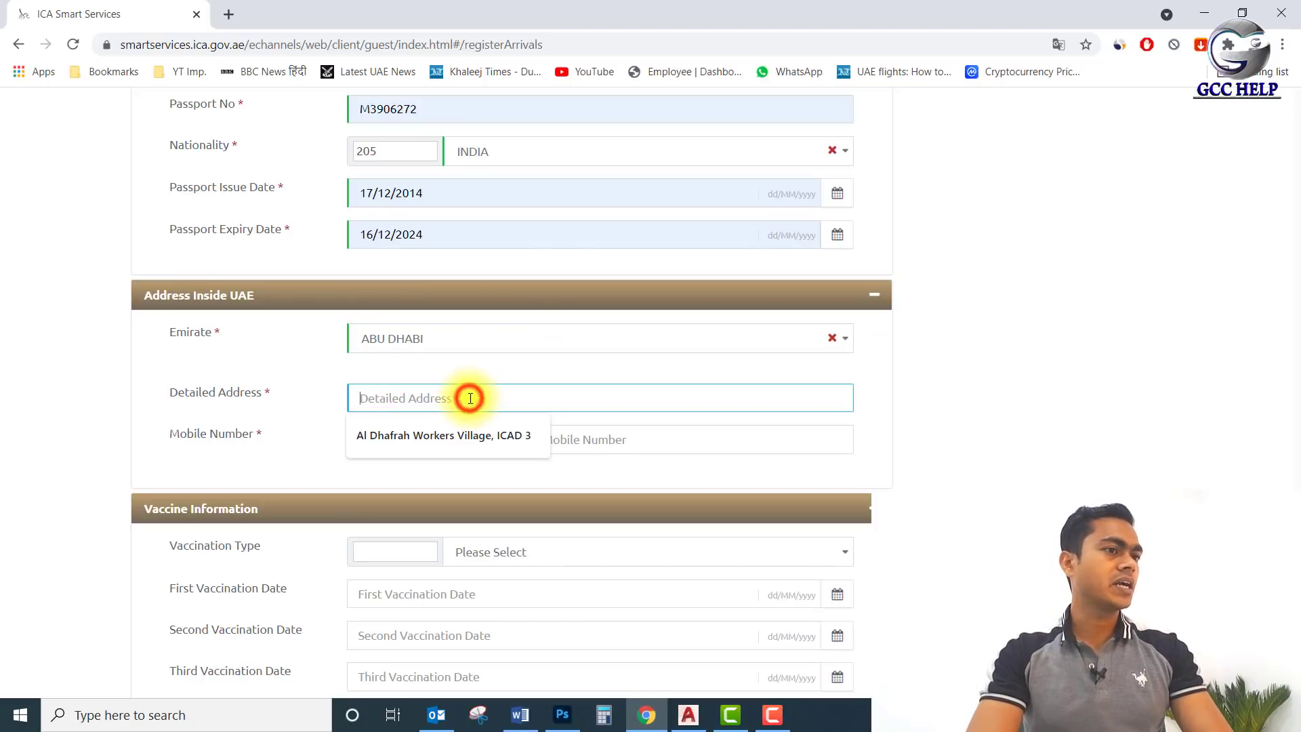
click(473, 434)
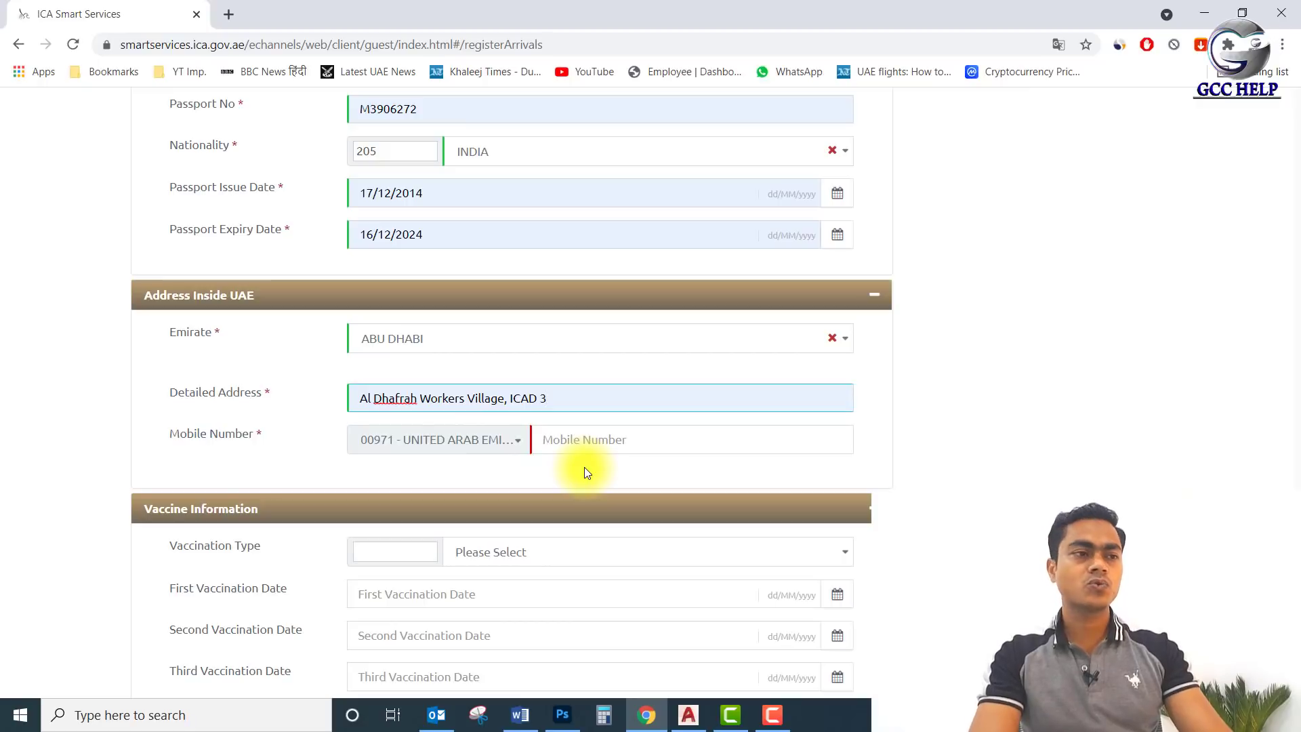
Keep mobile country code 00971 (United Arab Emirates) and enter the applicant's mobile number.
click(517, 447)
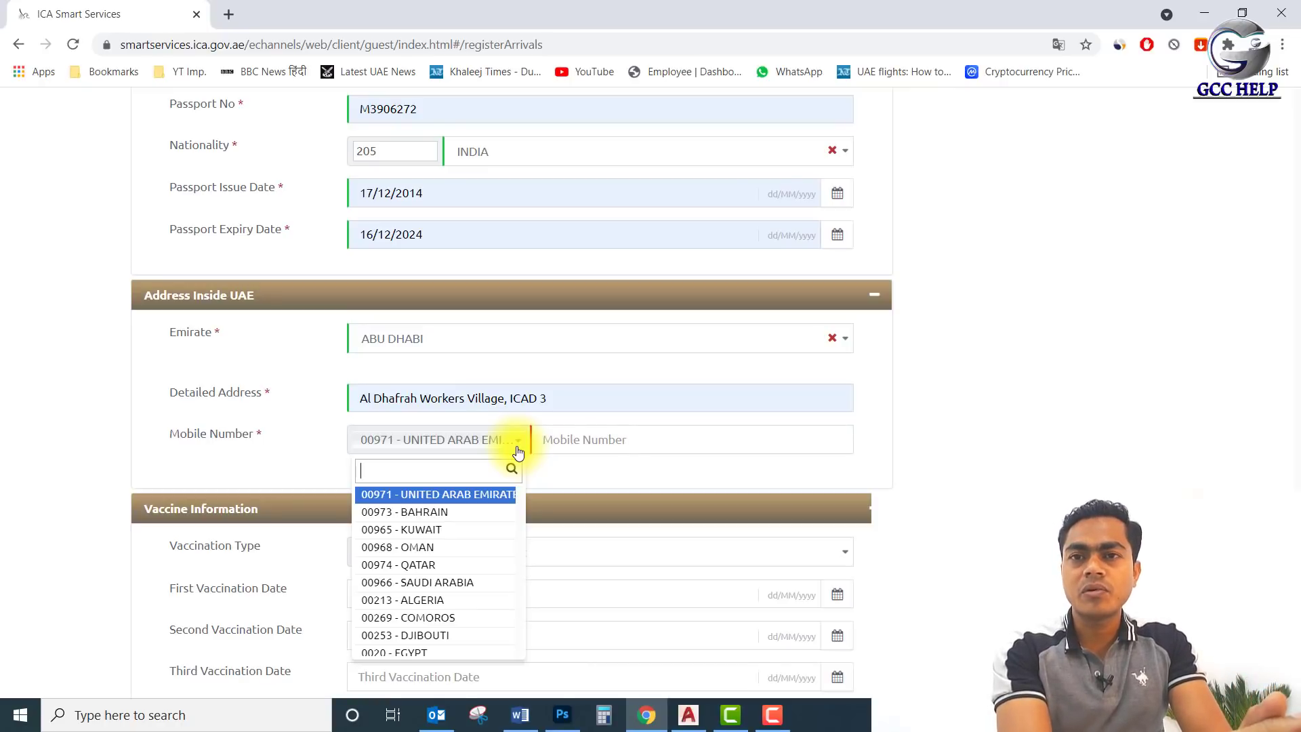
scroll(434, 603, down, 10)
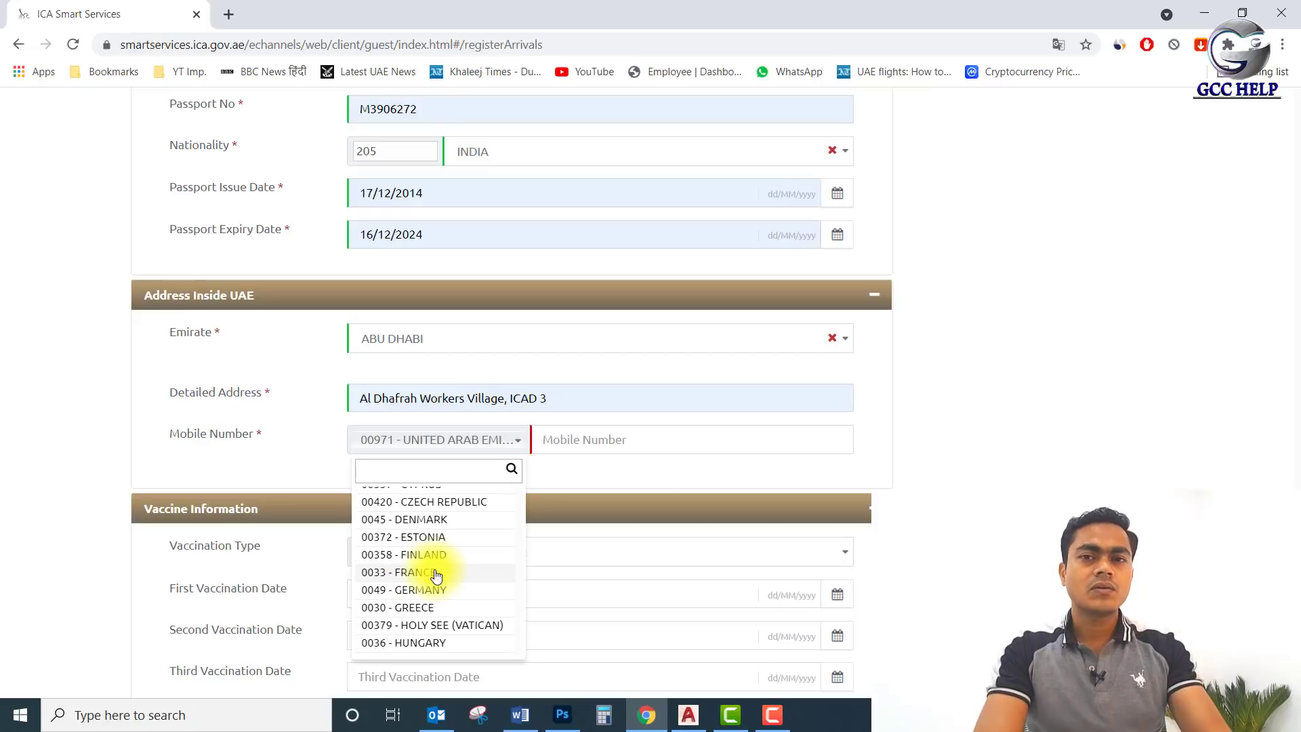
scroll(441, 587, down, 15)
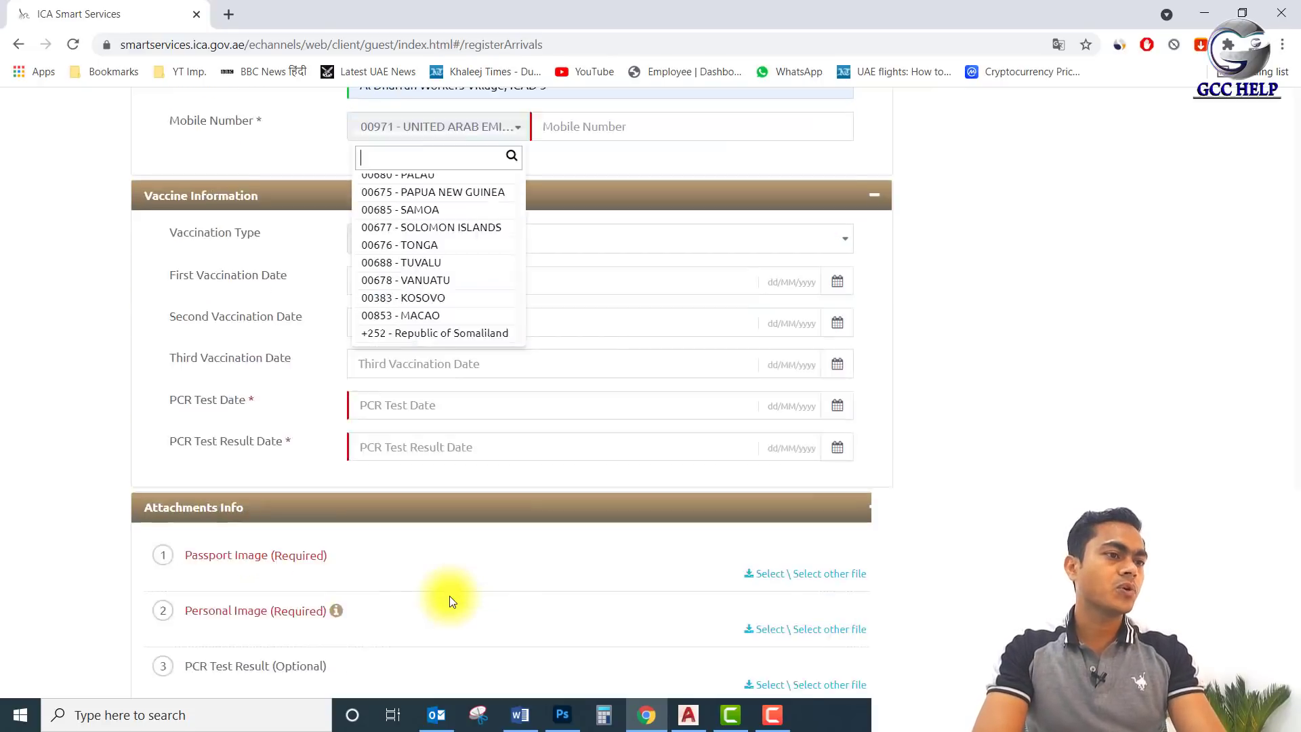
scroll(500, 475, up, 10)
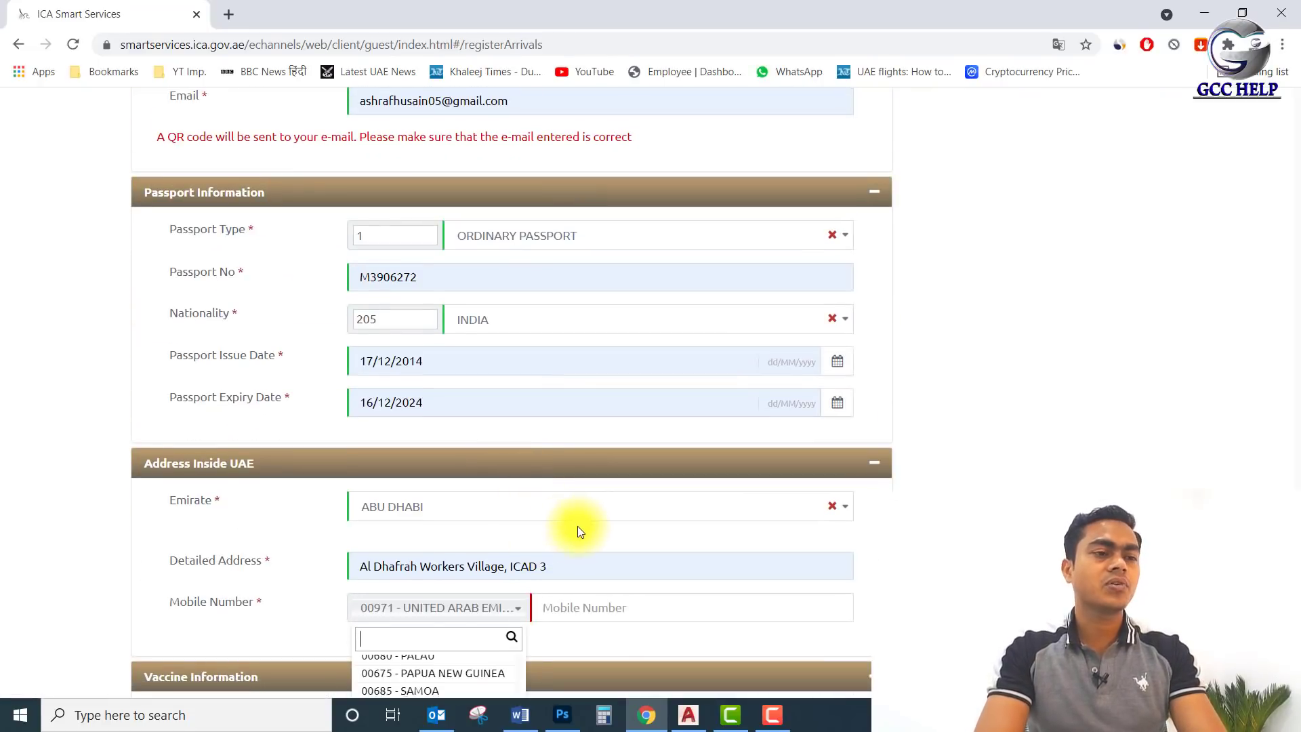
scroll(578, 526, down, 4)
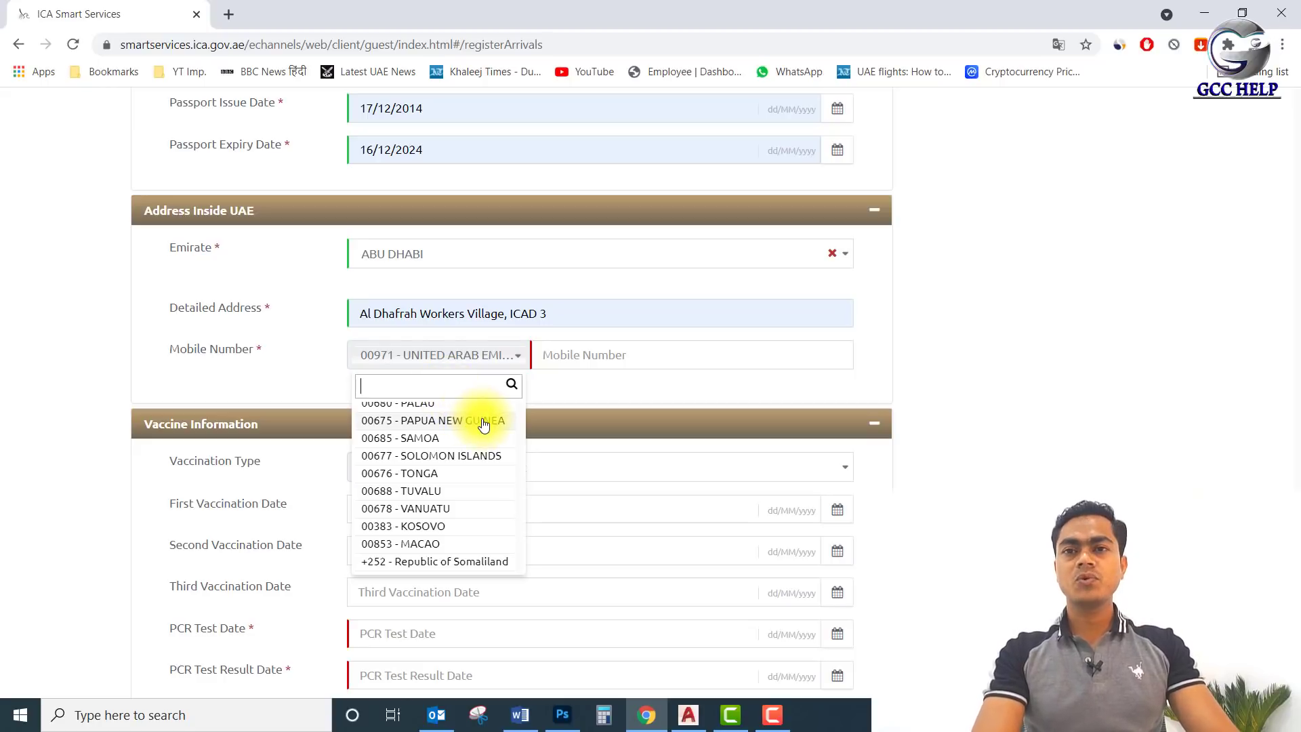
click(511, 385)
click(601, 382)
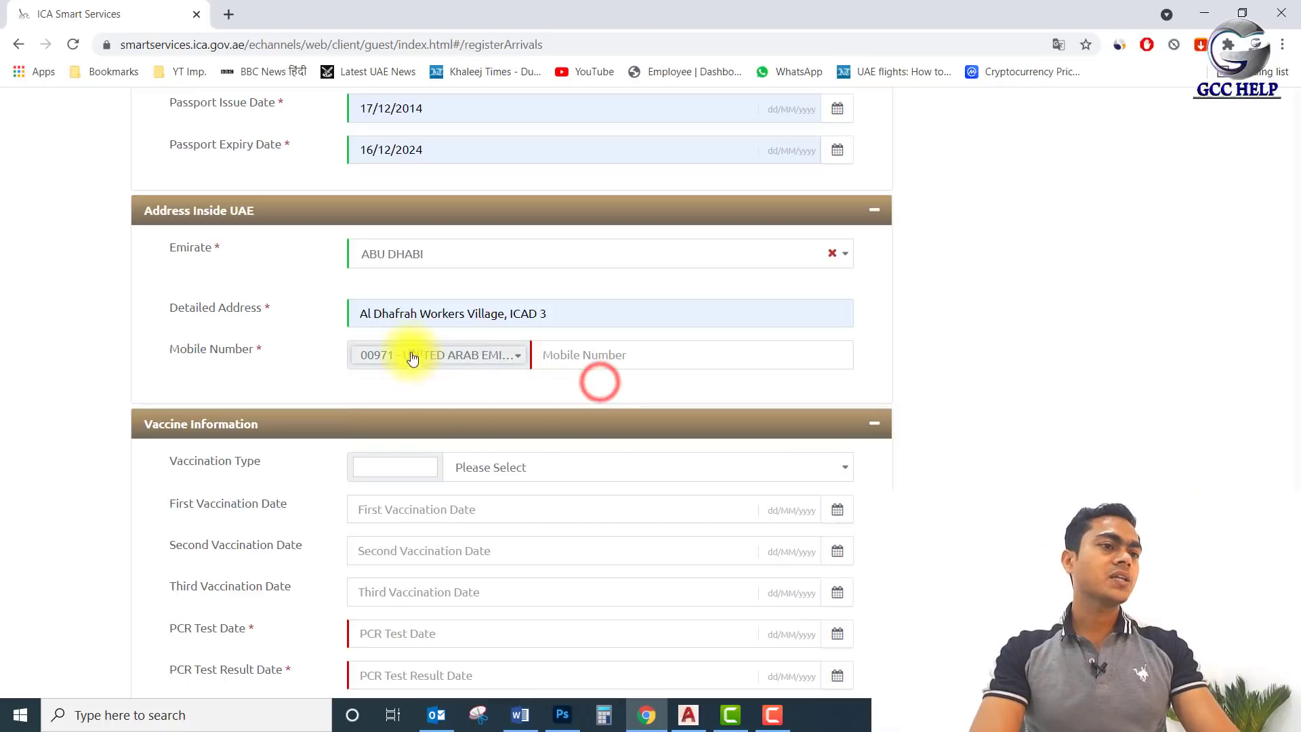
click(603, 355)
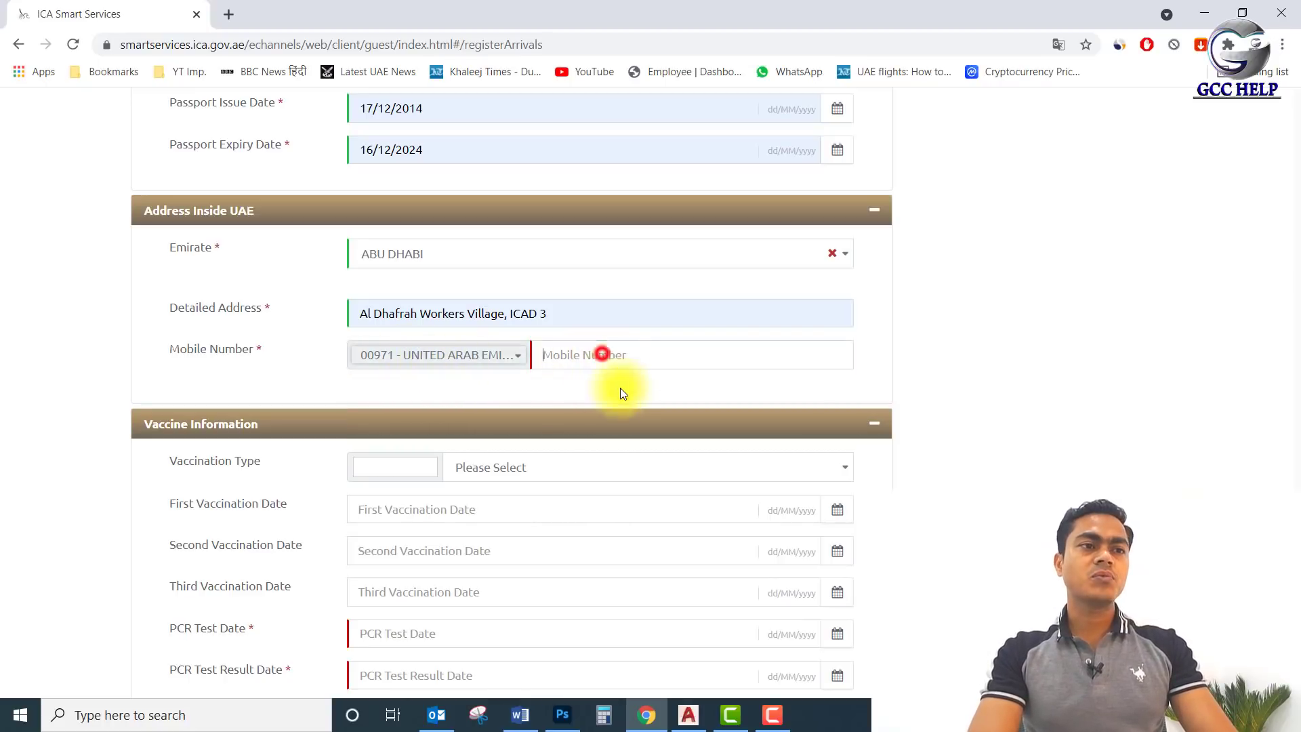
text(*********)
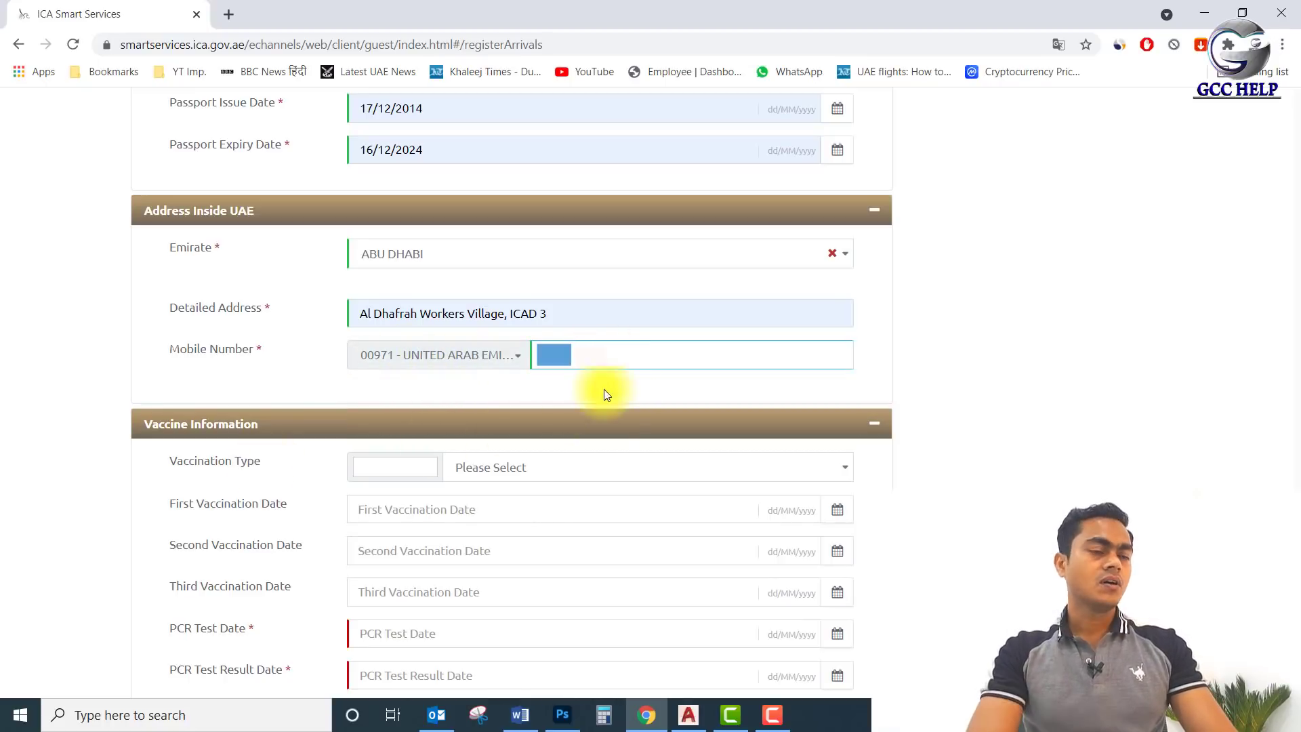
Record Sinopharm vaccination with doses on 05/01/2021 and 08/03/2021.
scroll(583, 407, down, 3)
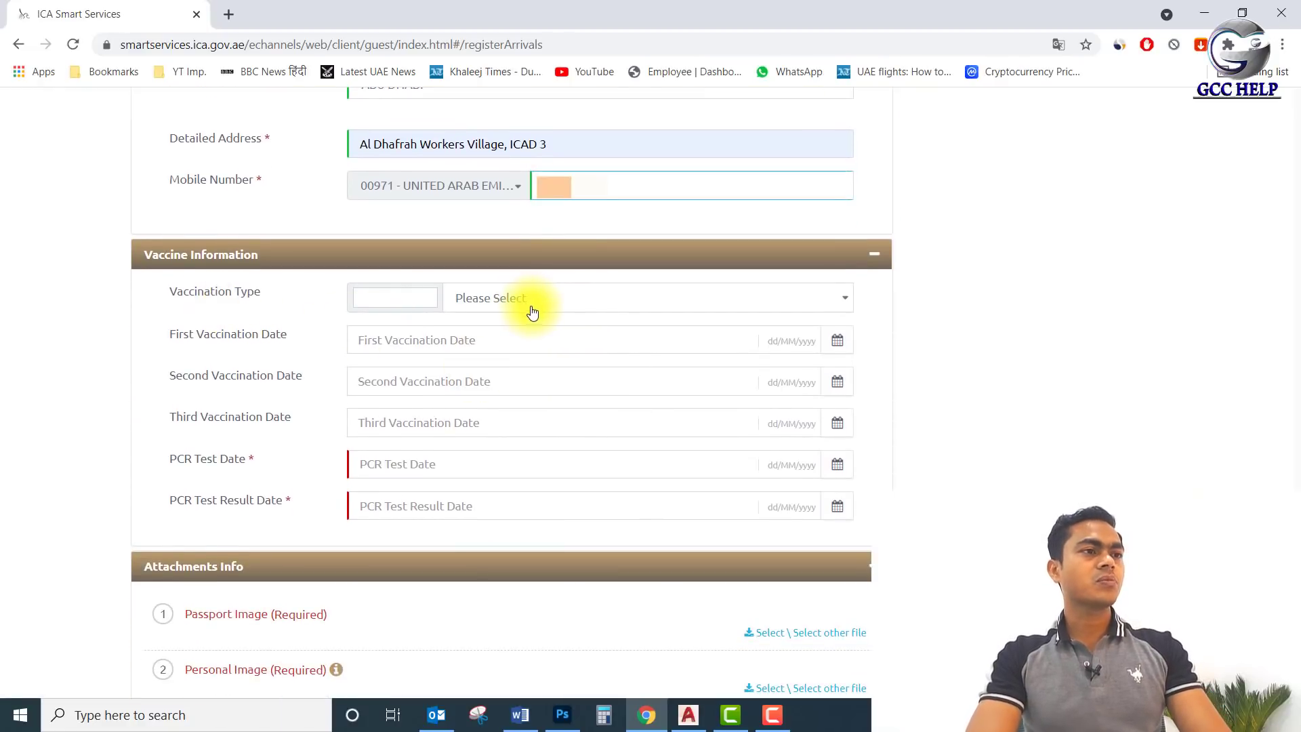
click(532, 298)
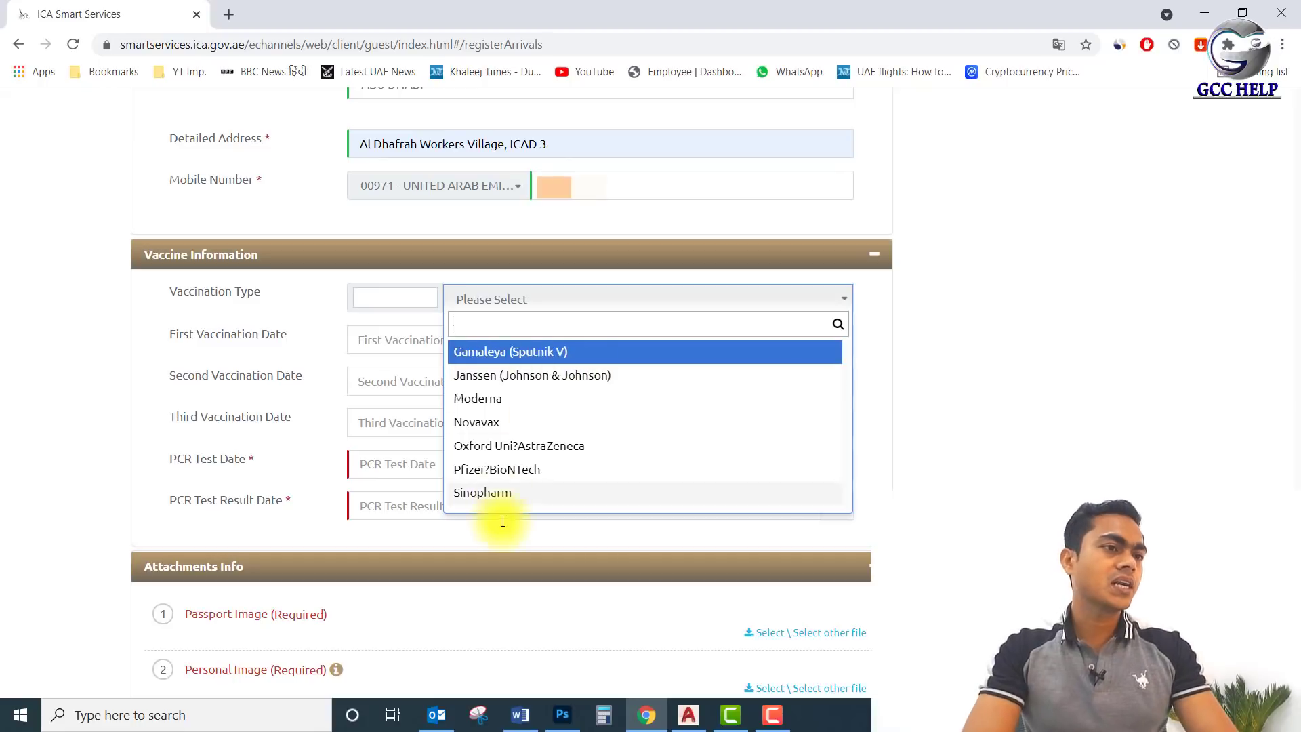
click(523, 493)
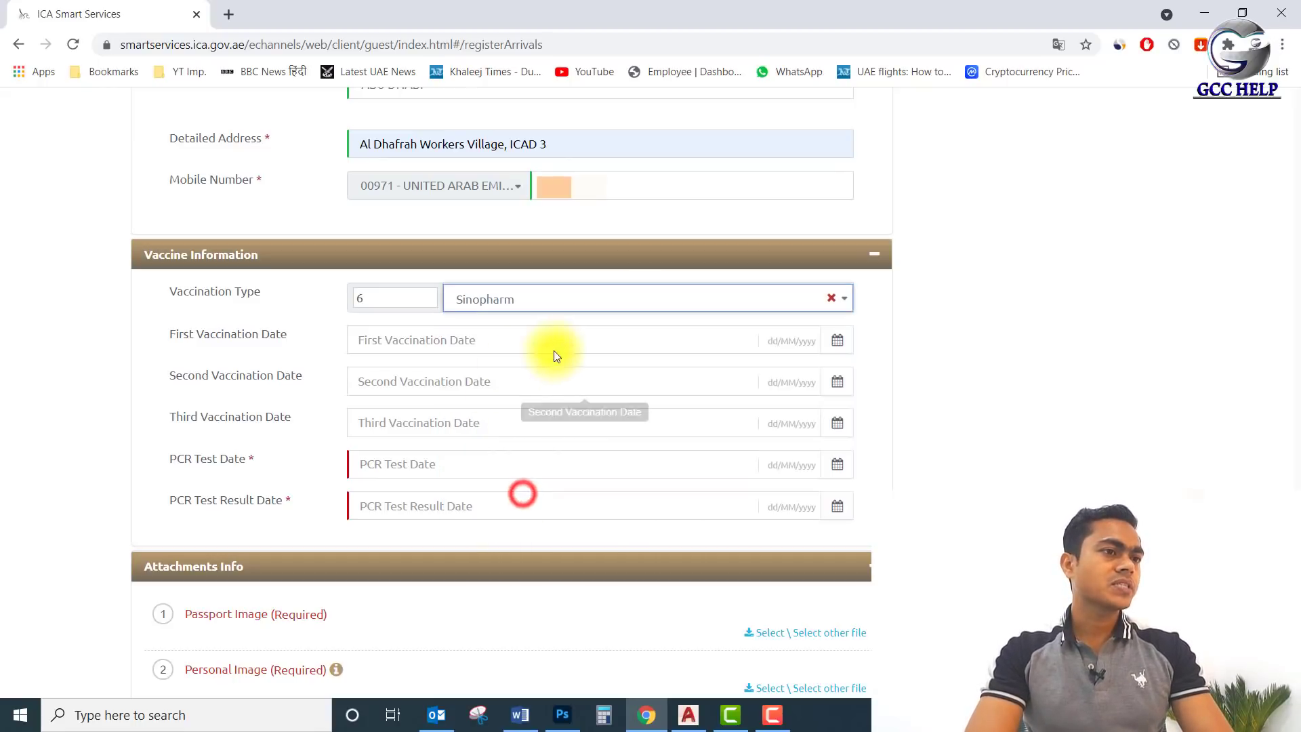
click(464, 340)
click(426, 378)
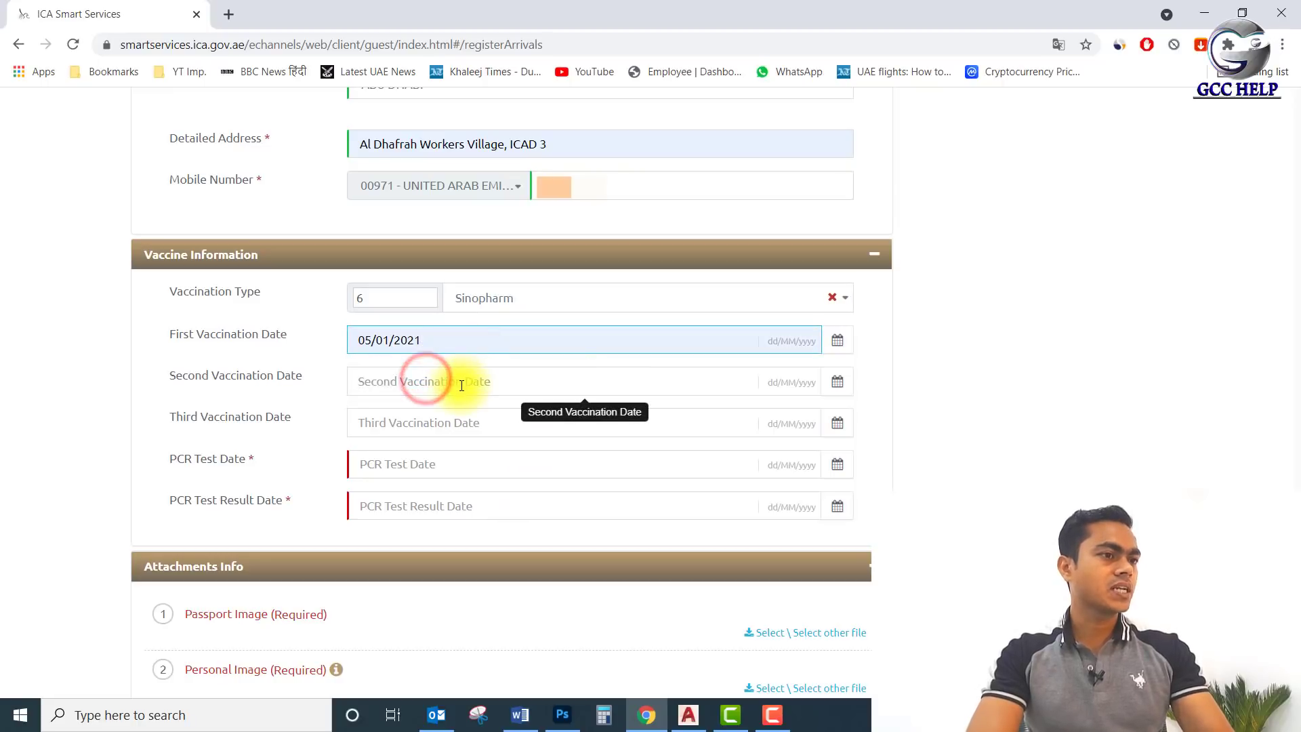
click(460, 381)
click(417, 421)
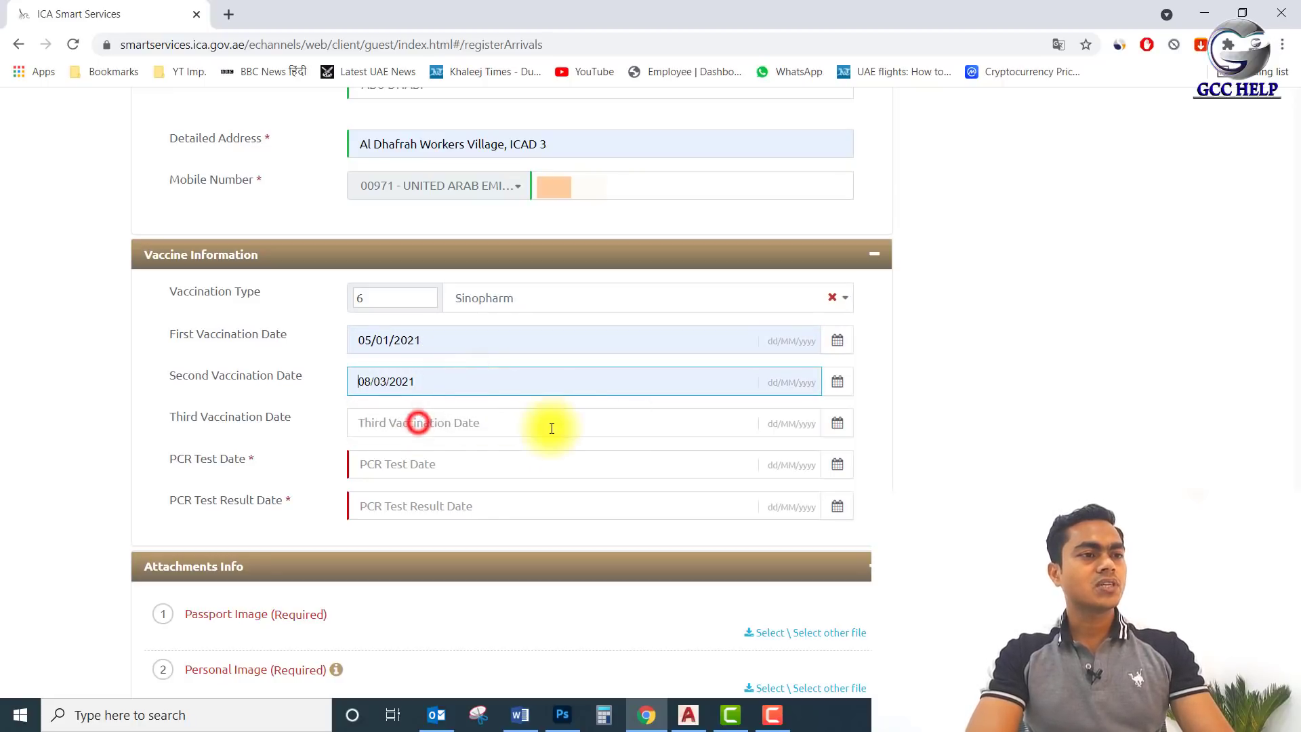
Fill the PCR test date 11/08/2021 from saved dates.
scroll(511, 427, down, 1)
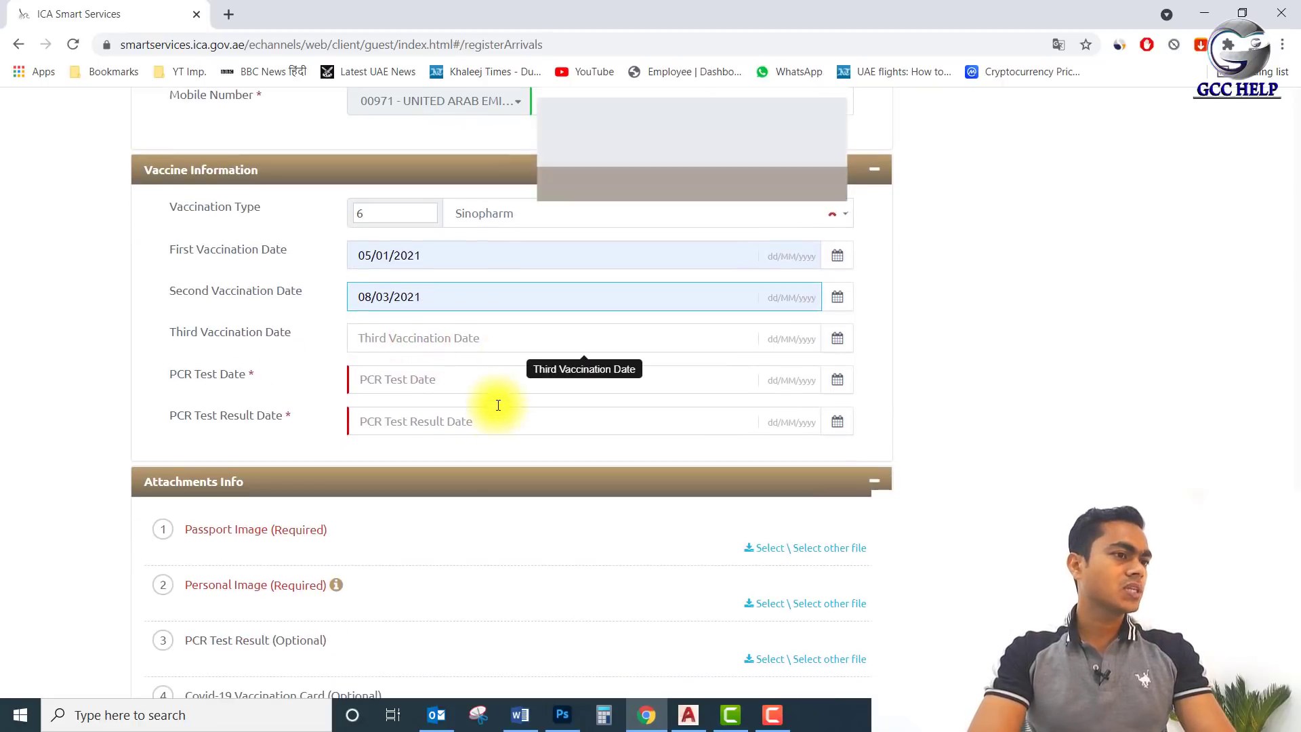
click(495, 335)
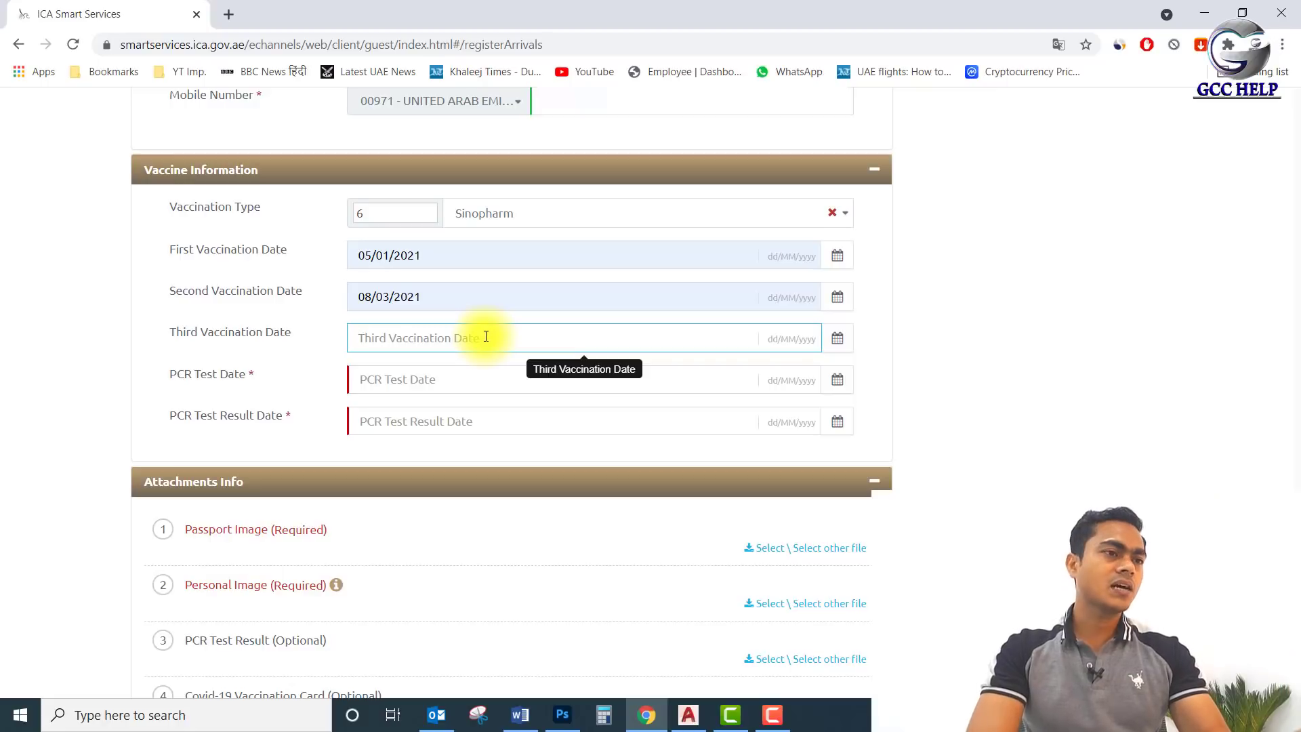
click(403, 381)
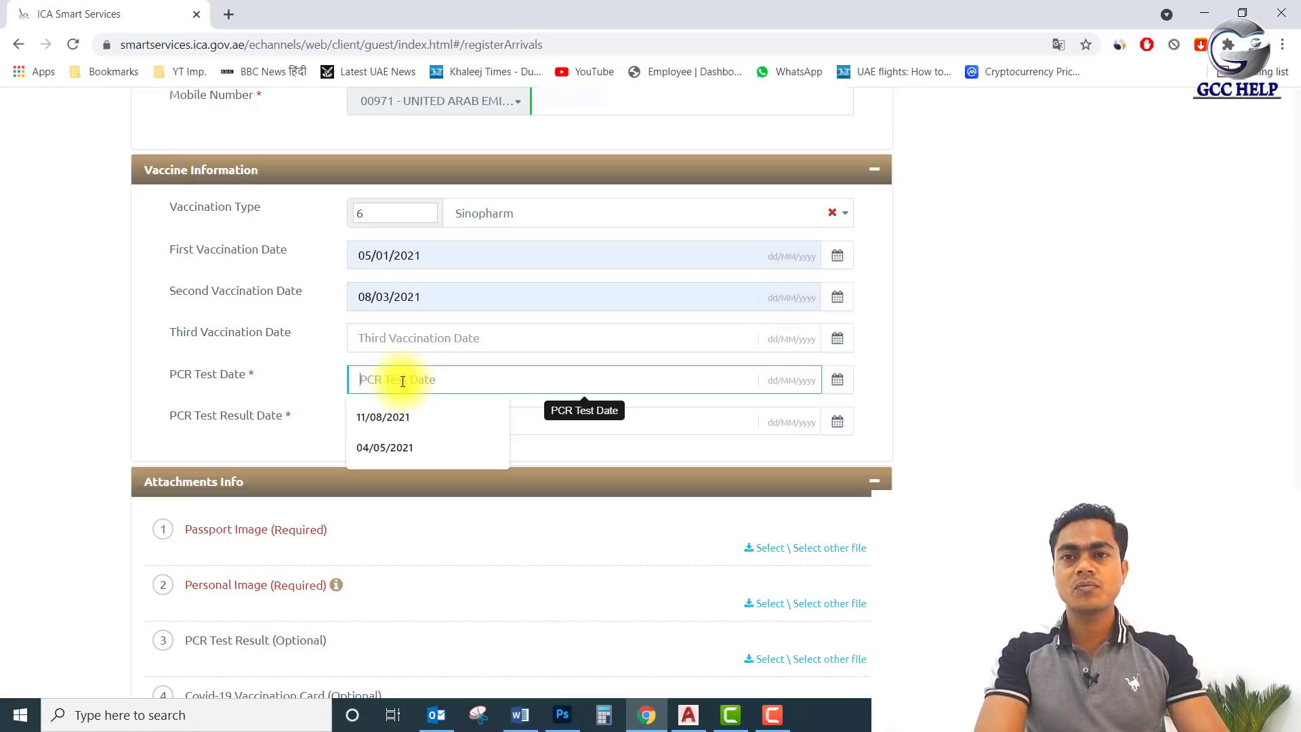
click(398, 418)
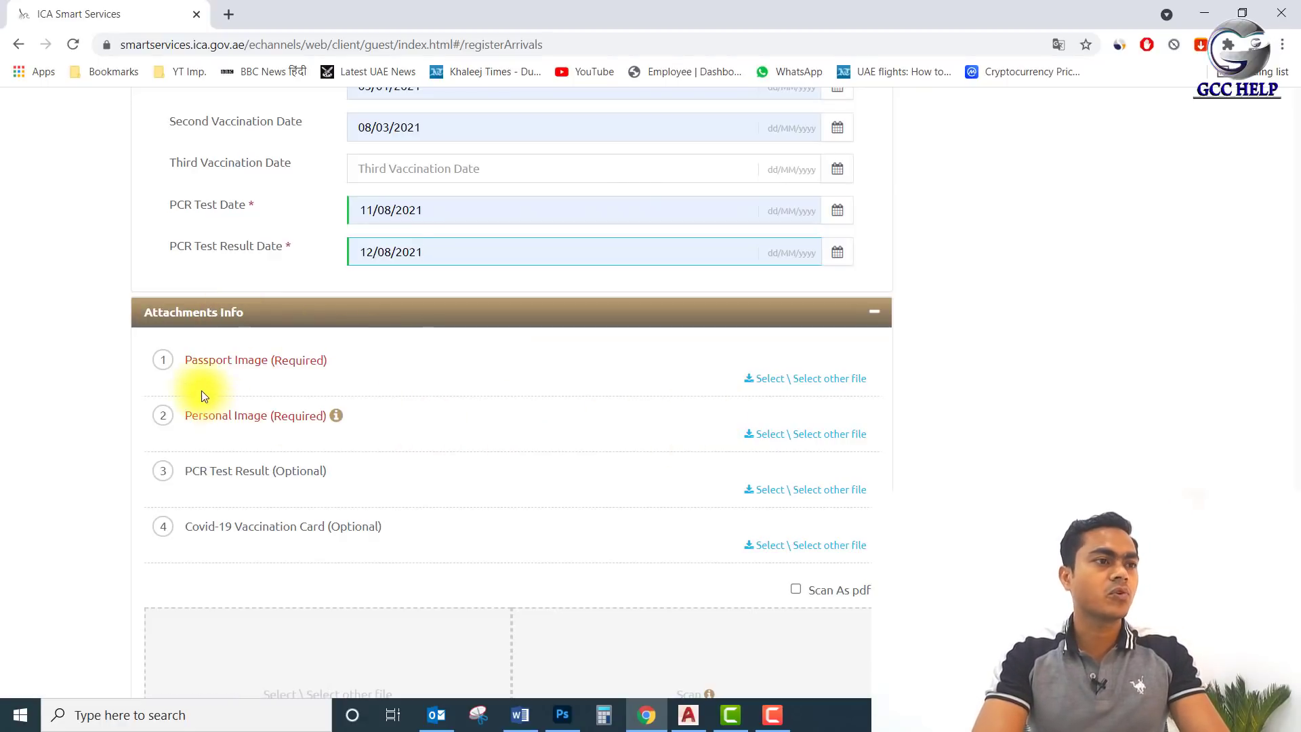
Attach the passport scan file as the Passport Image.
click(770, 378)
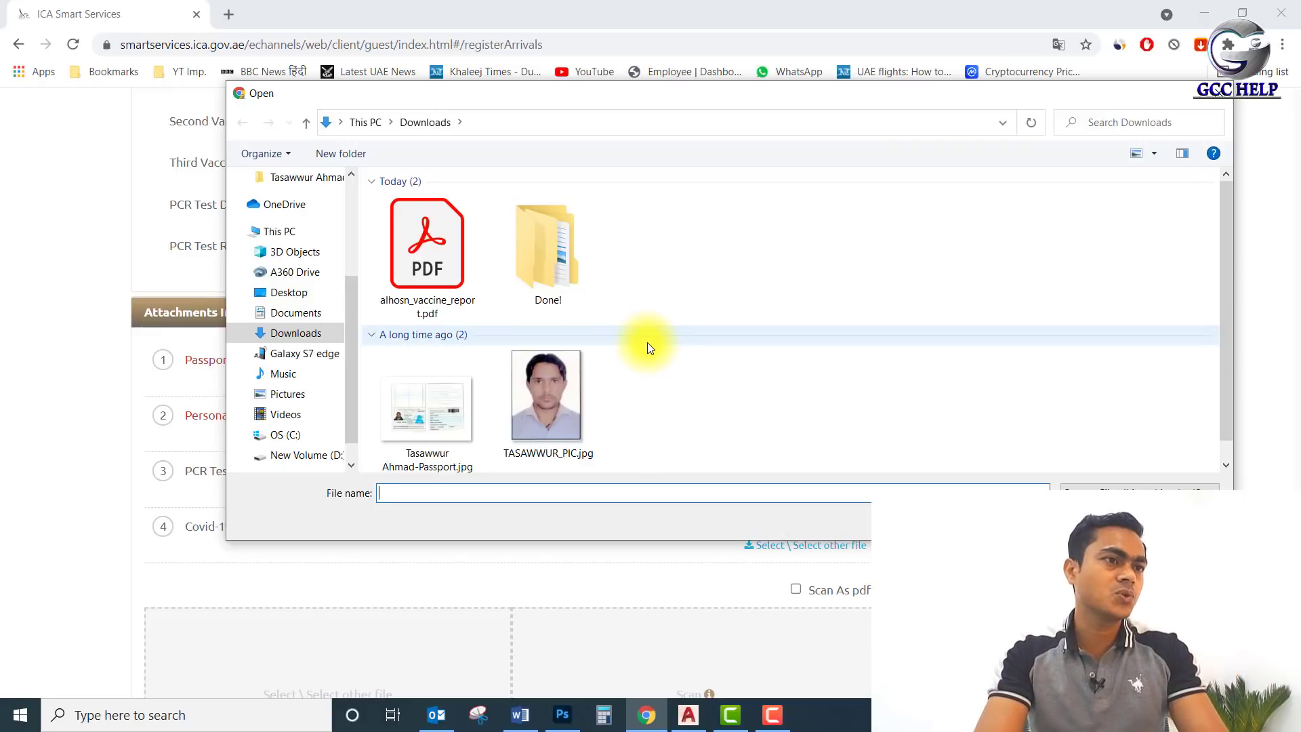
double_click(444, 421)
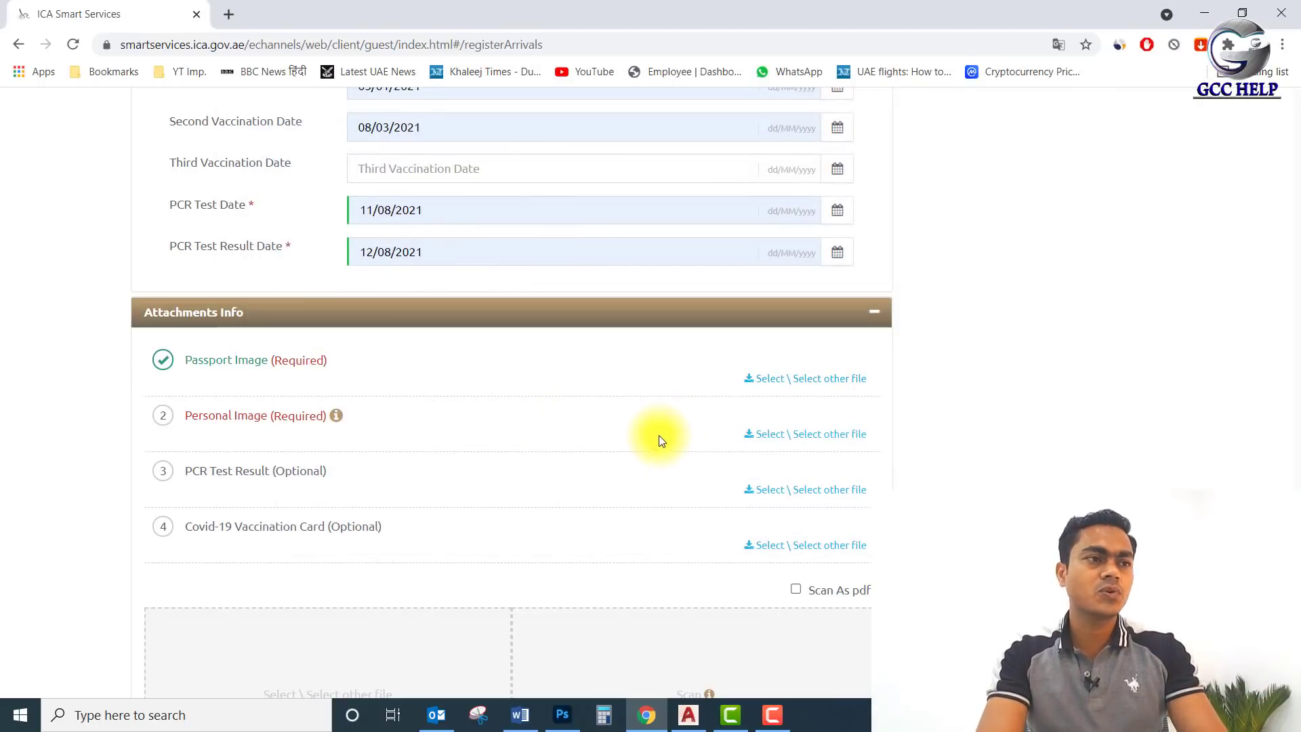
scroll(461, 378, down, 1)
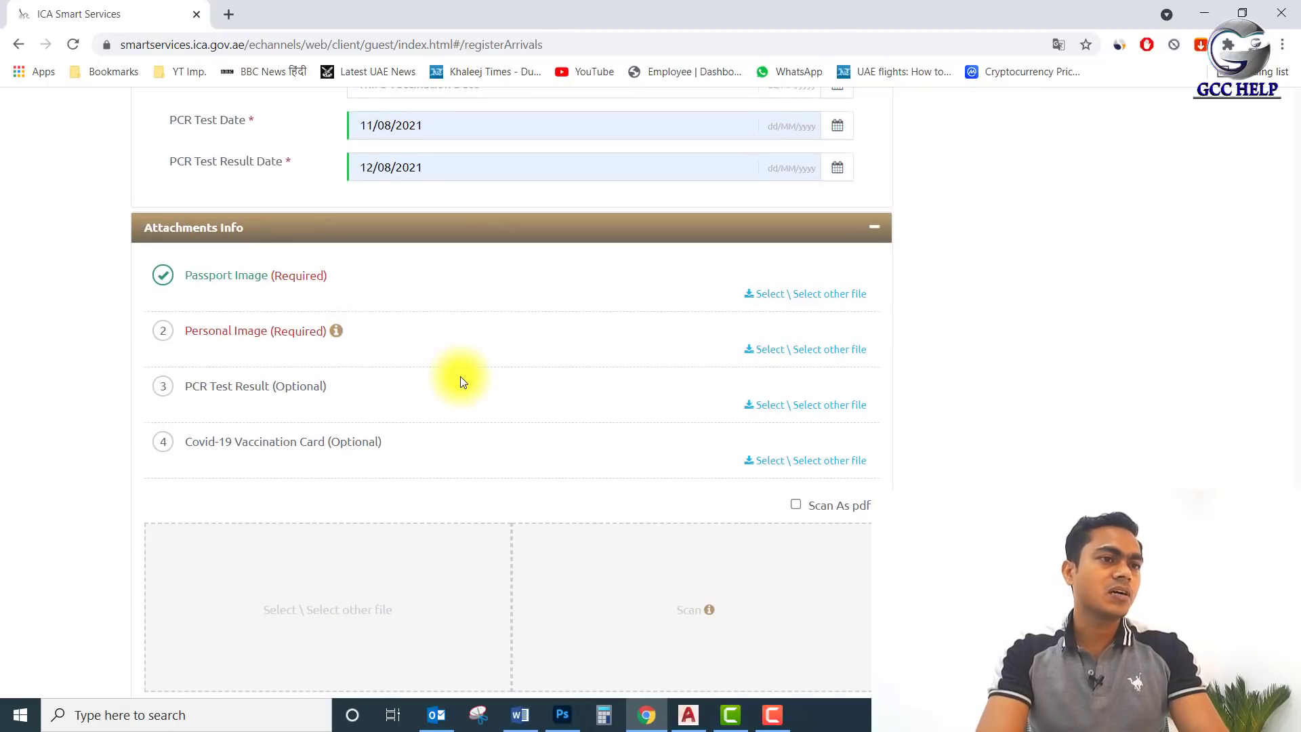
Upload the personal photo from Downloads and confirm its crop as the Personal Image.
click(765, 349)
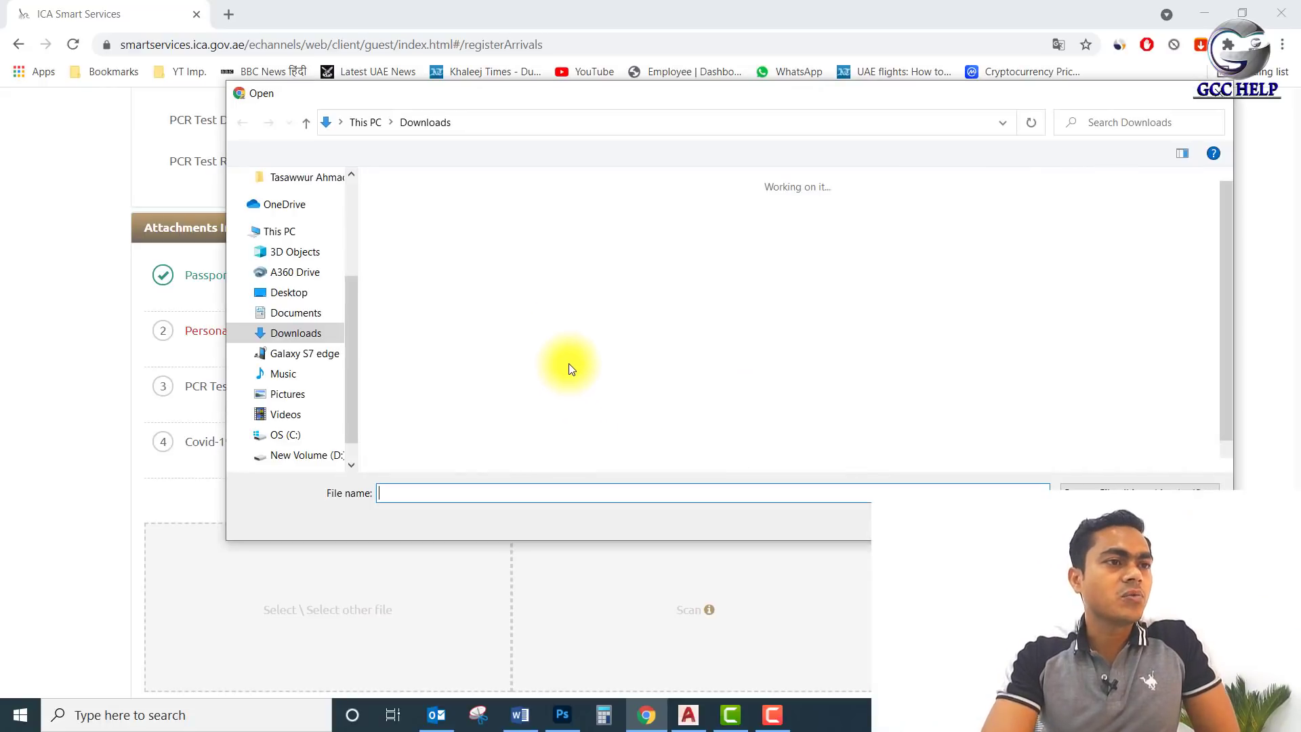
double_click(562, 376)
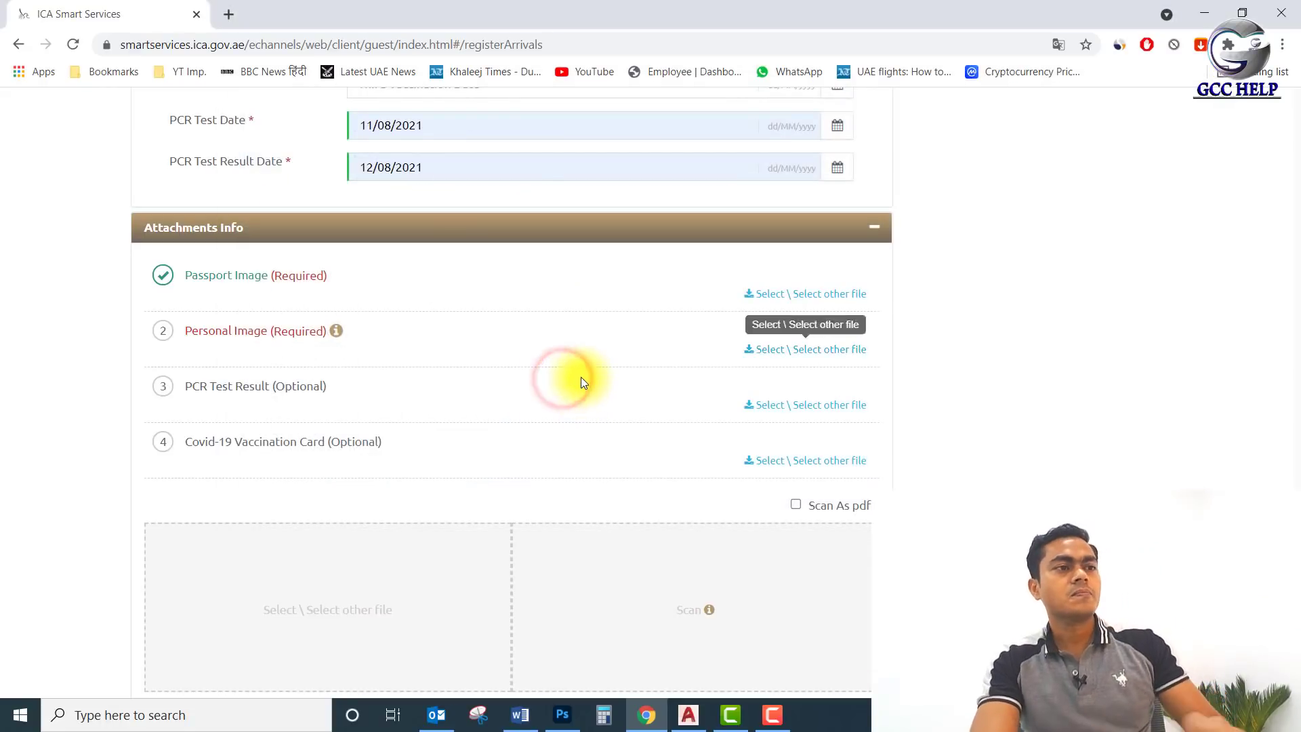
scroll(582, 380, down, 1)
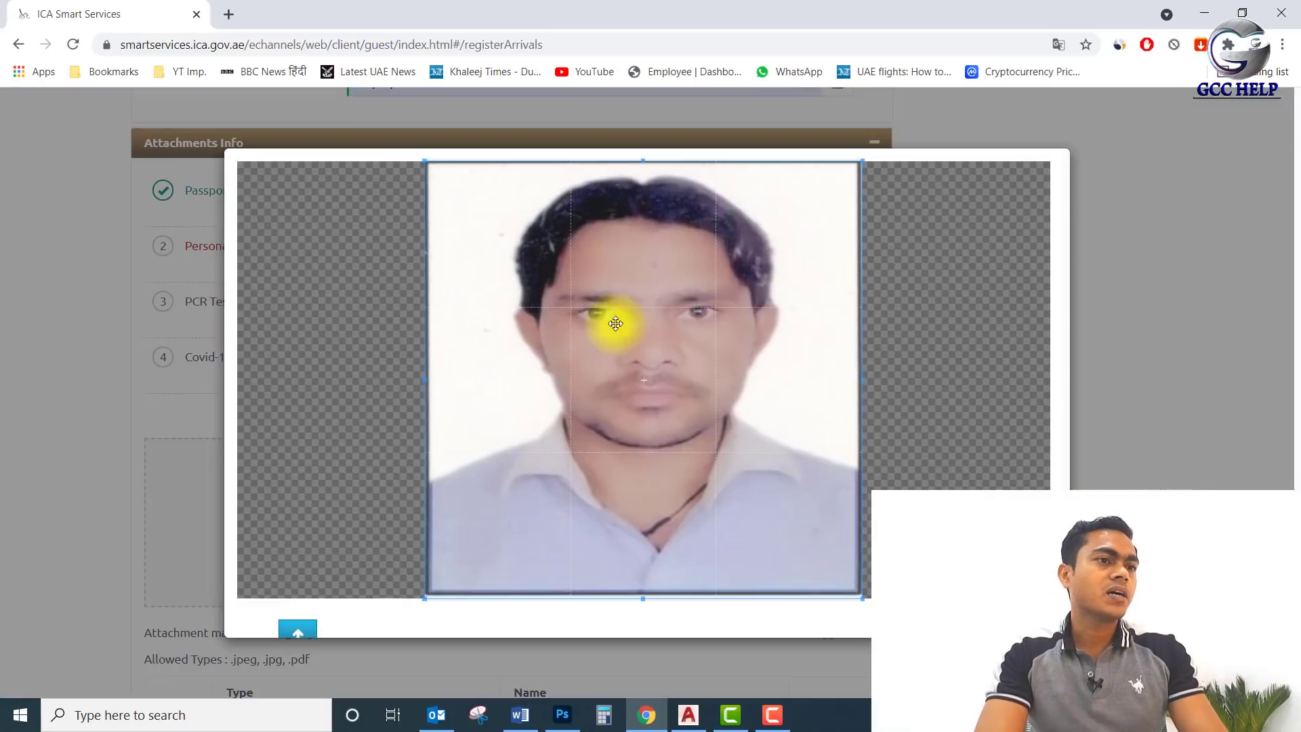
scroll(668, 413, down, 2)
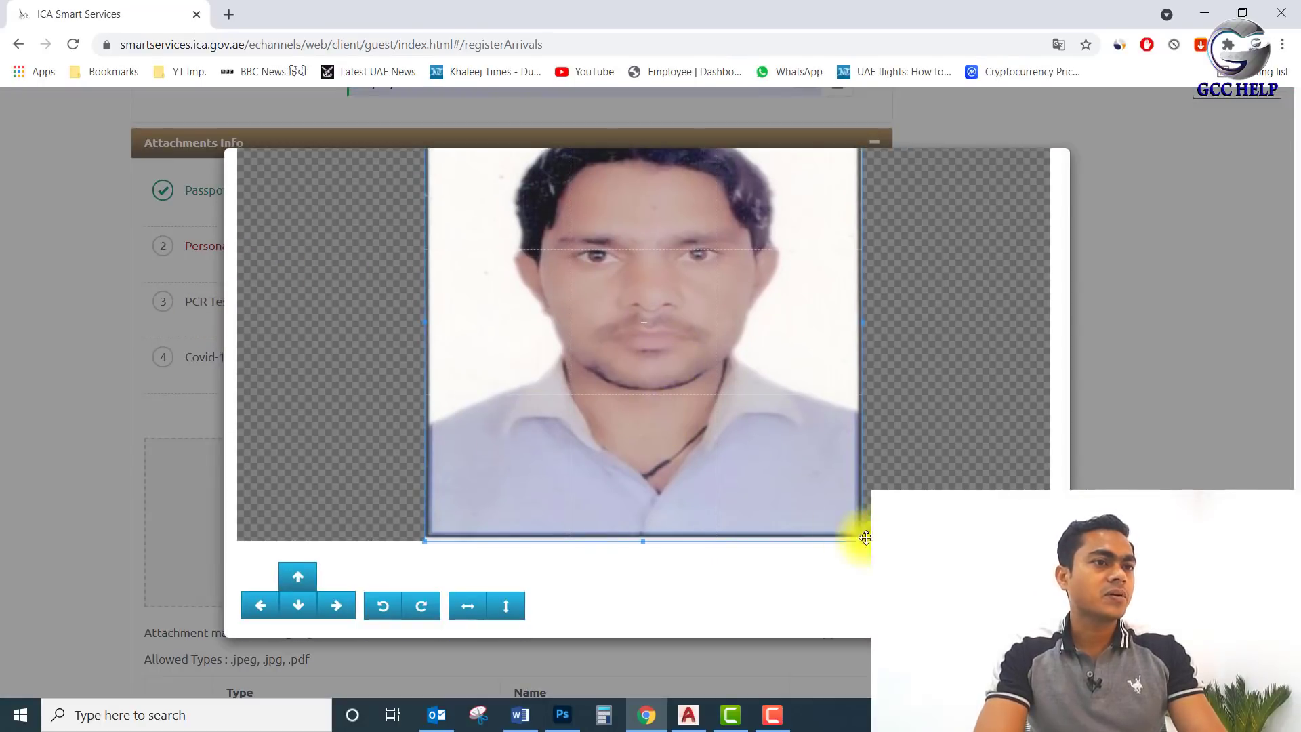
click(1010, 605)
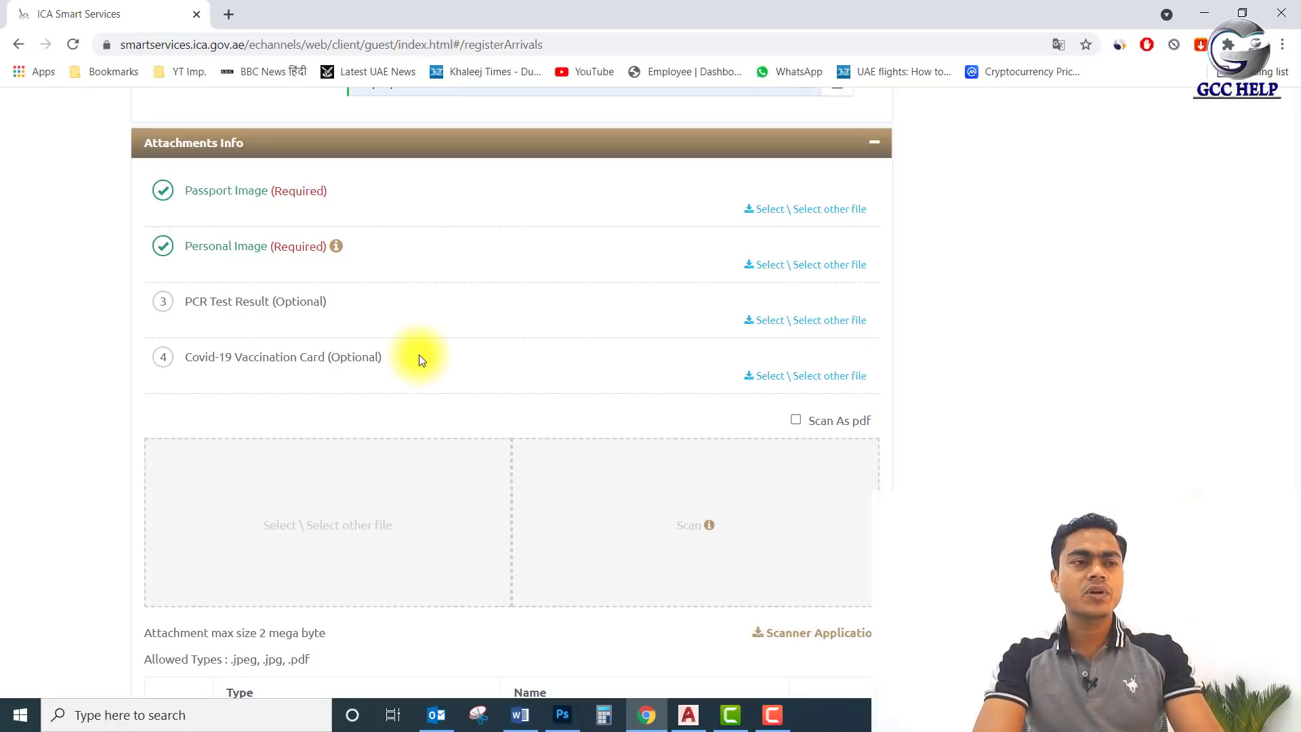
scroll(511, 345, down, 1)
scroll(514, 347, down, 2)
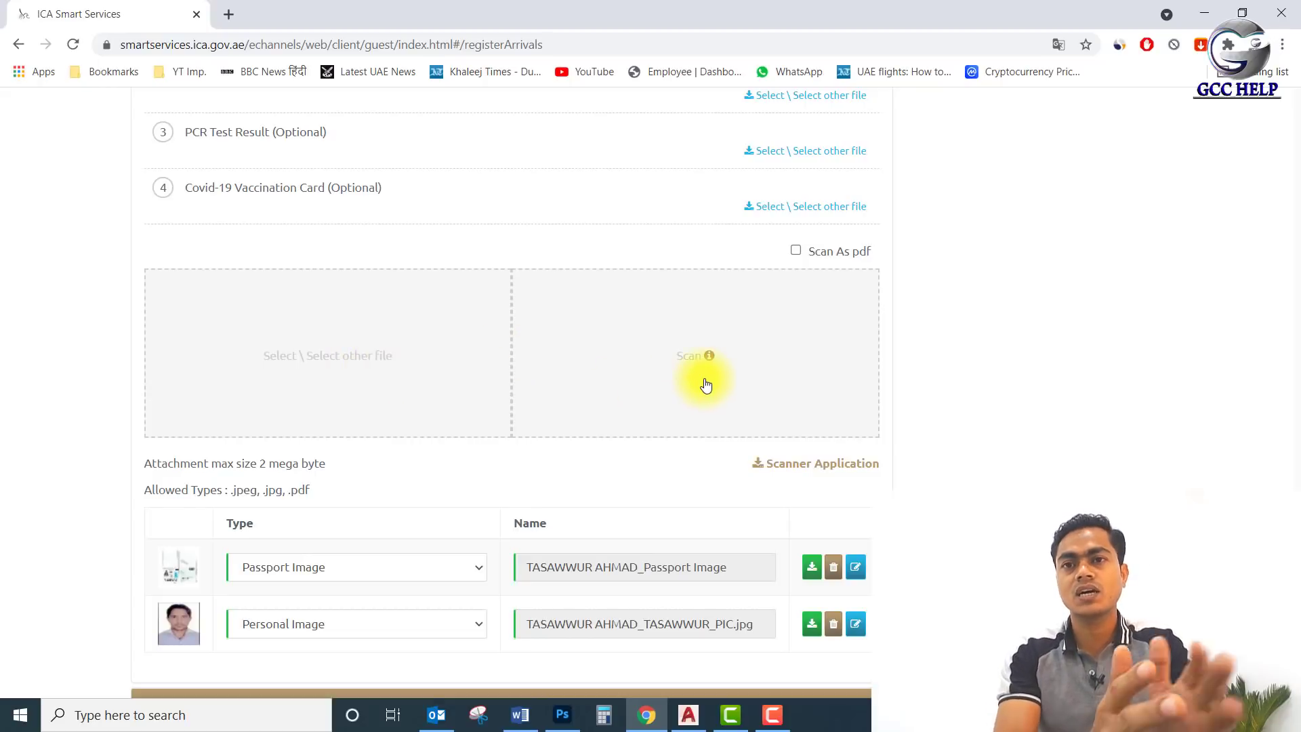
scroll(429, 235, up, 3)
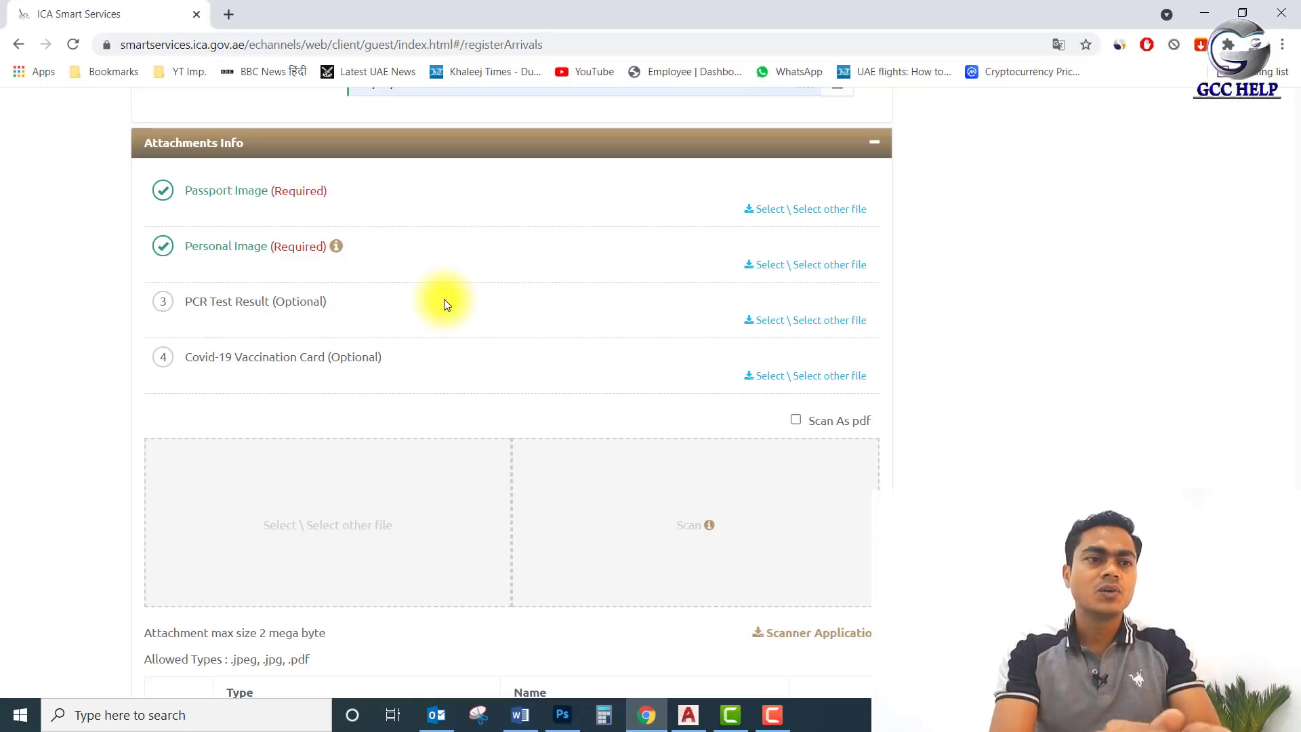
scroll(406, 461, down, 1)
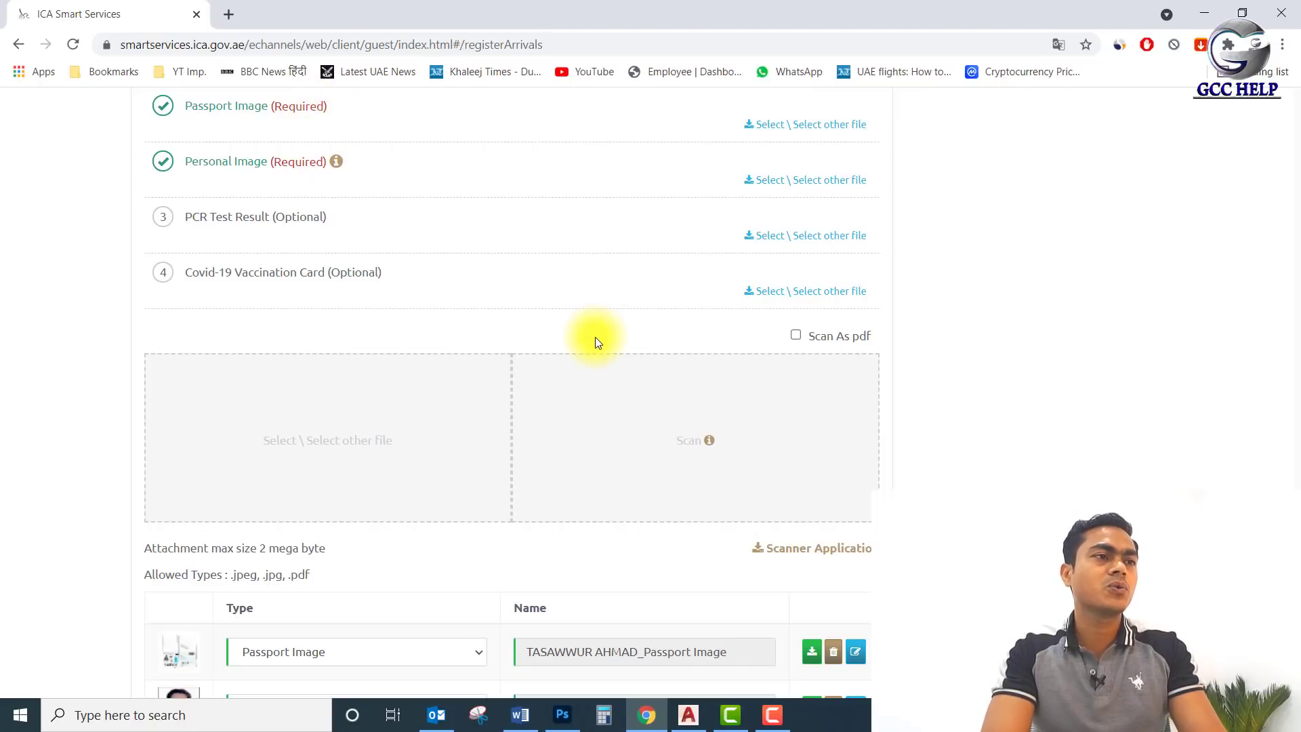
scroll(596, 339, down, 3)
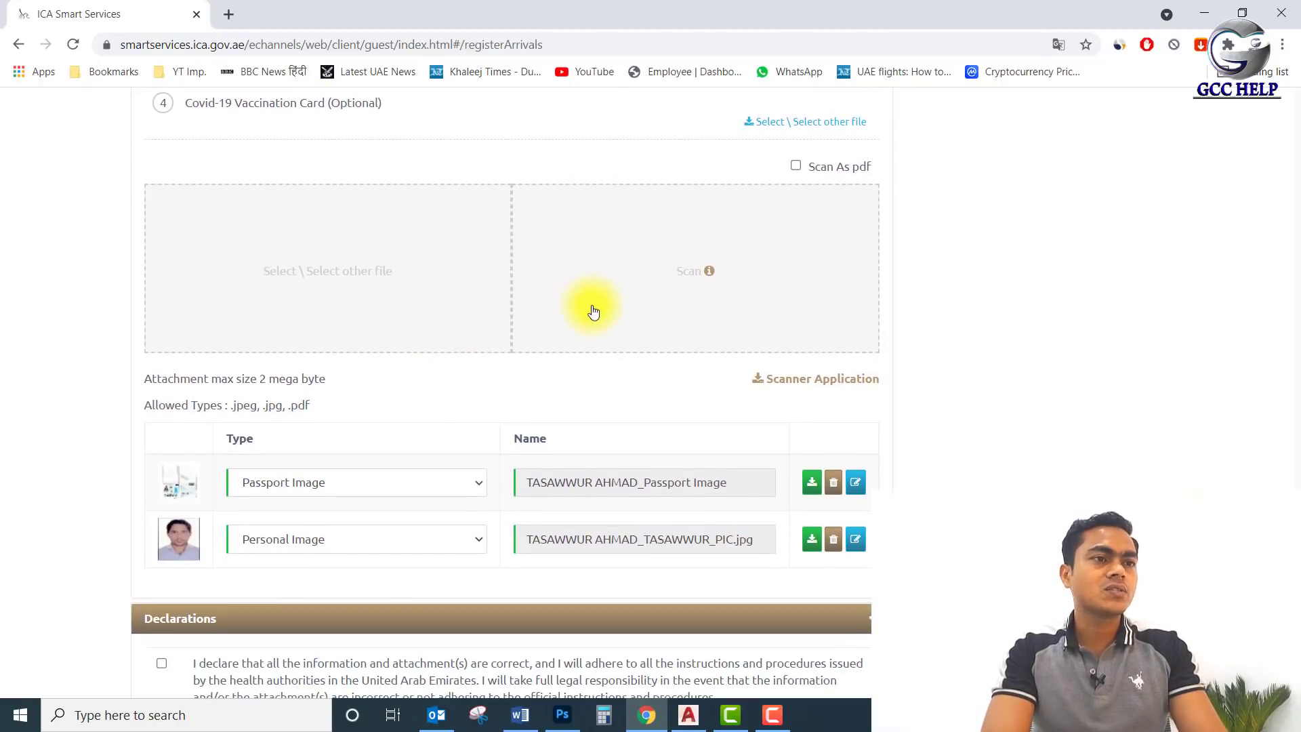
scroll(597, 370, down, 1)
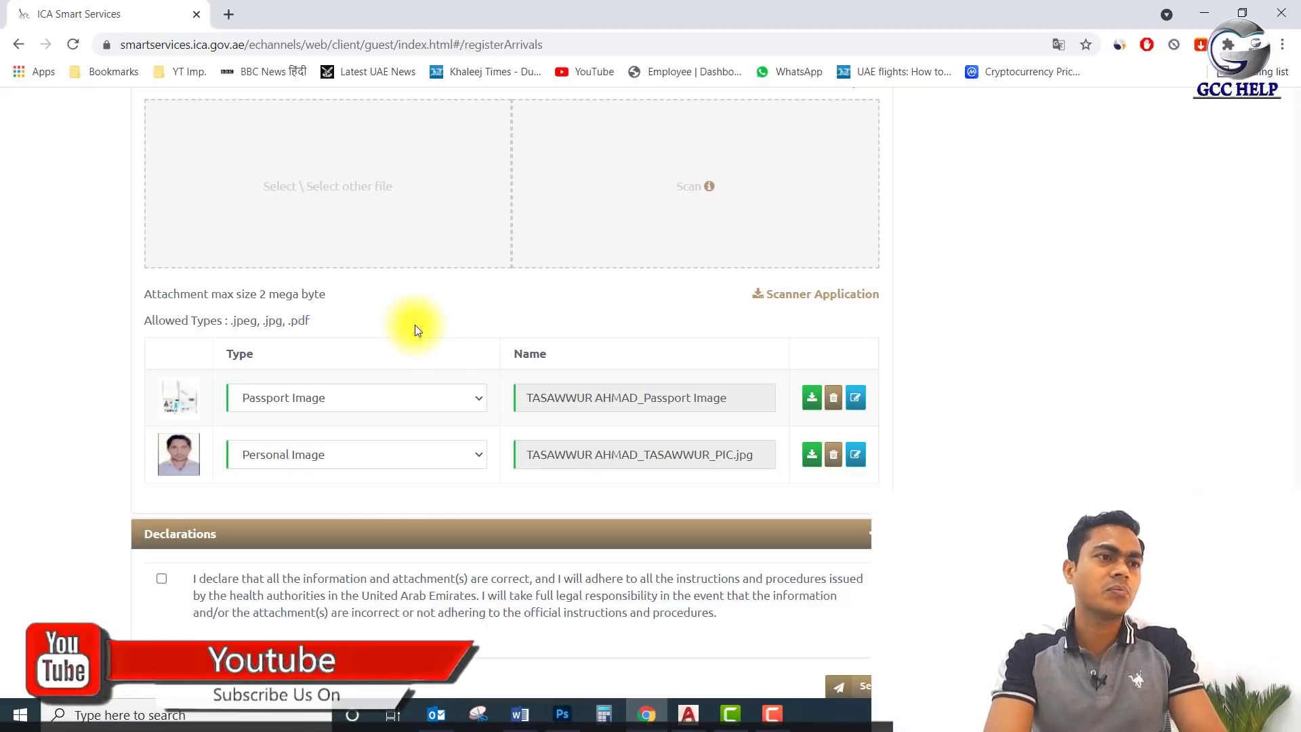
scroll(415, 330, down, 1)
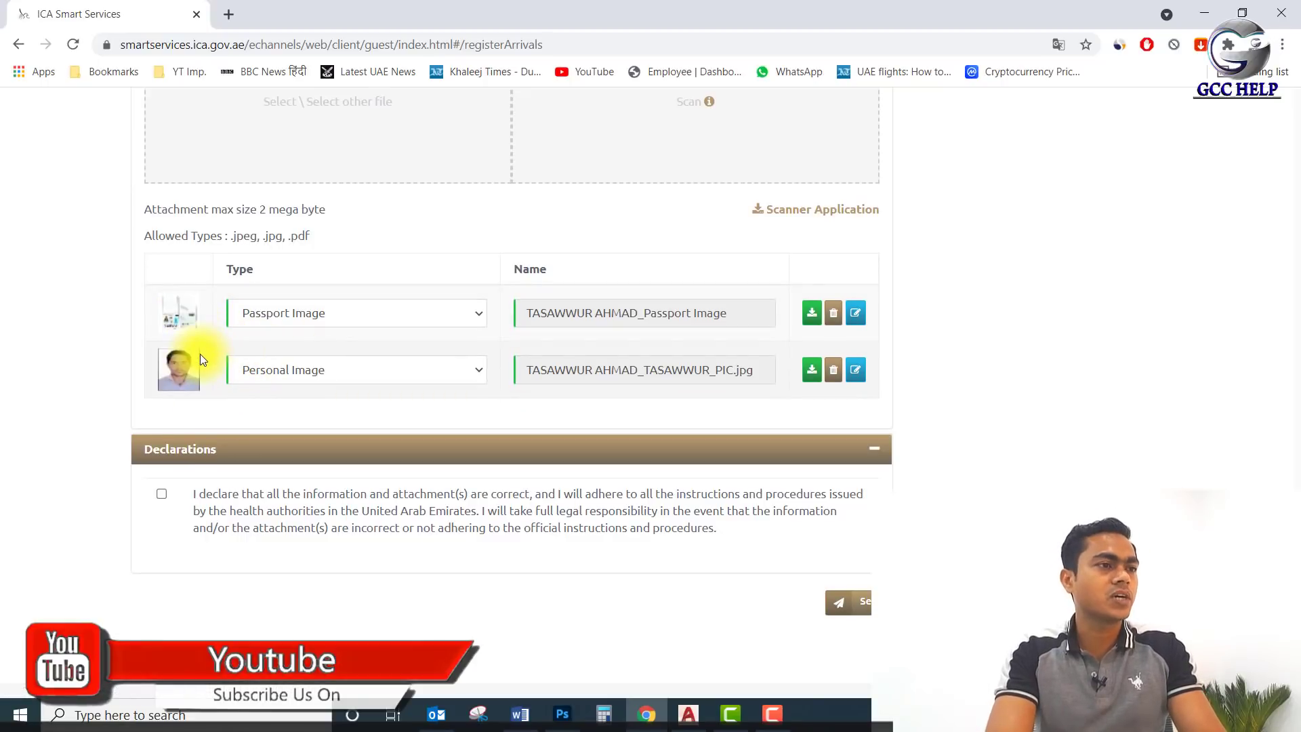
Keep row one as Passport Image and switch row two from PCR Test Result back to Personal Image.
click(459, 316)
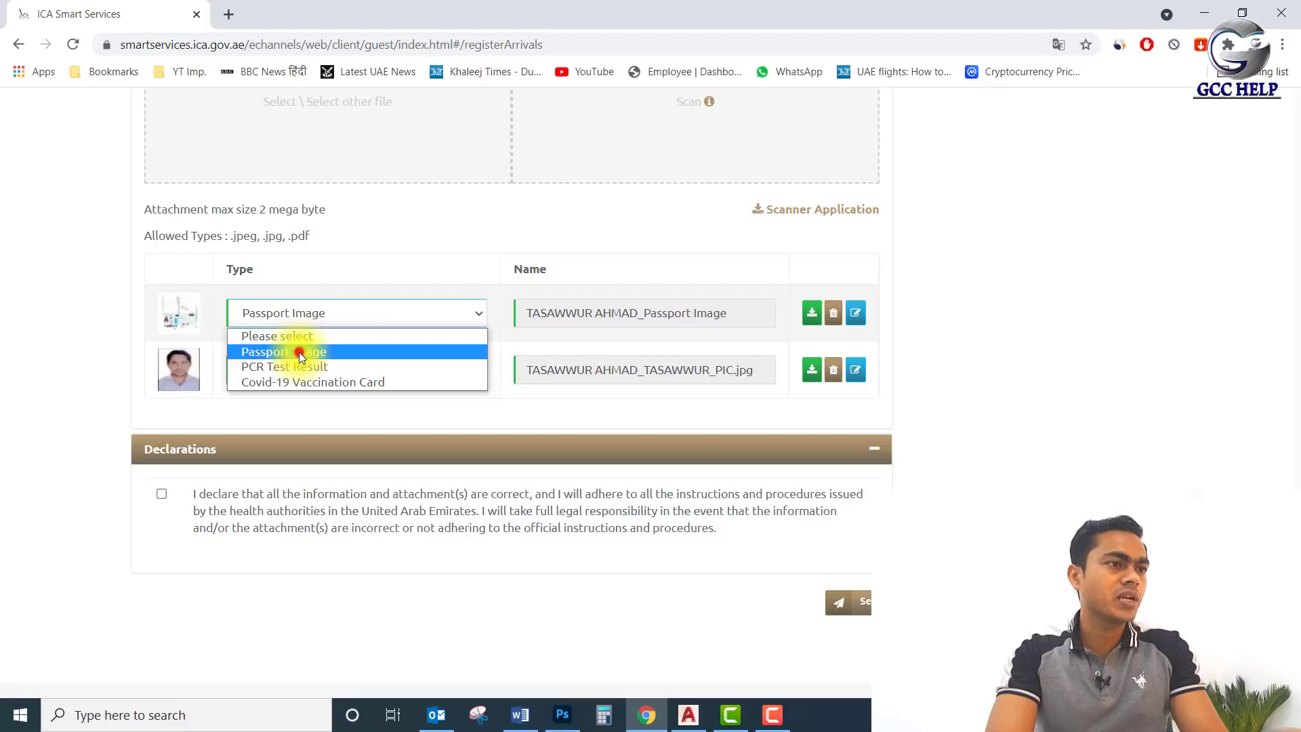
click(299, 351)
click(340, 371)
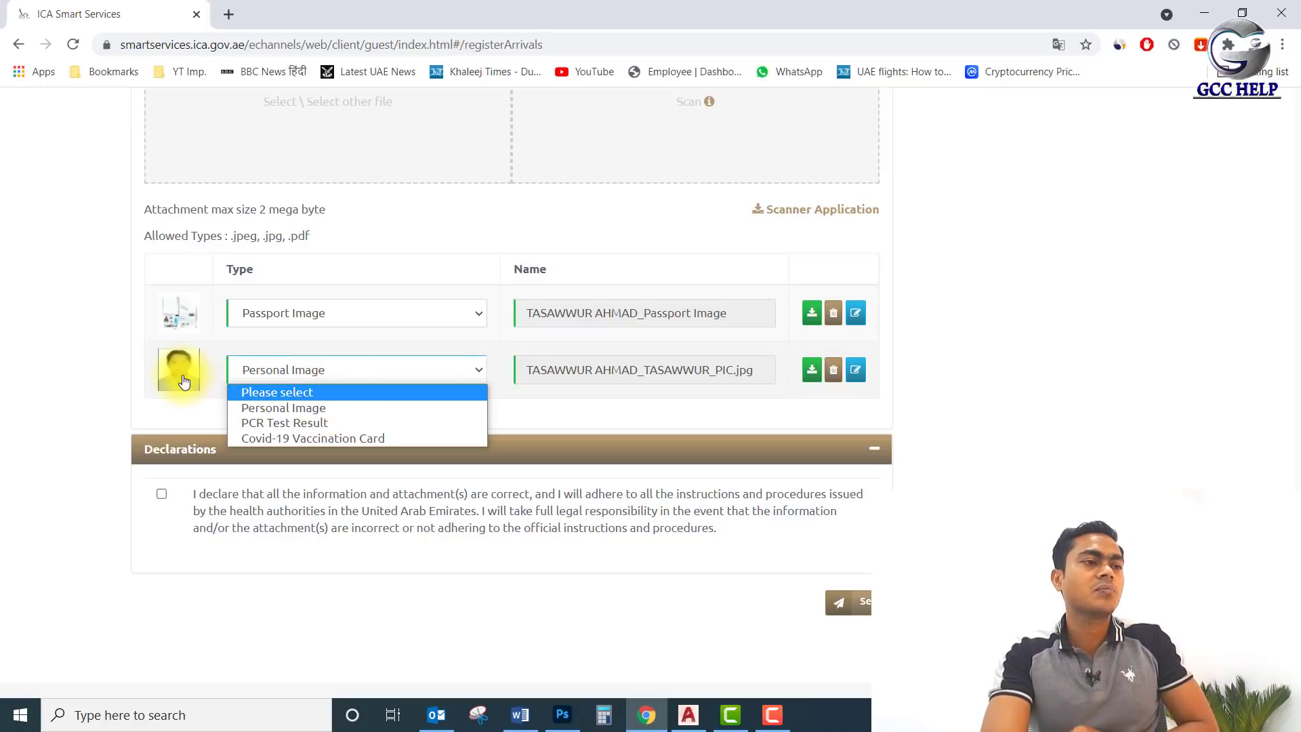
click(341, 426)
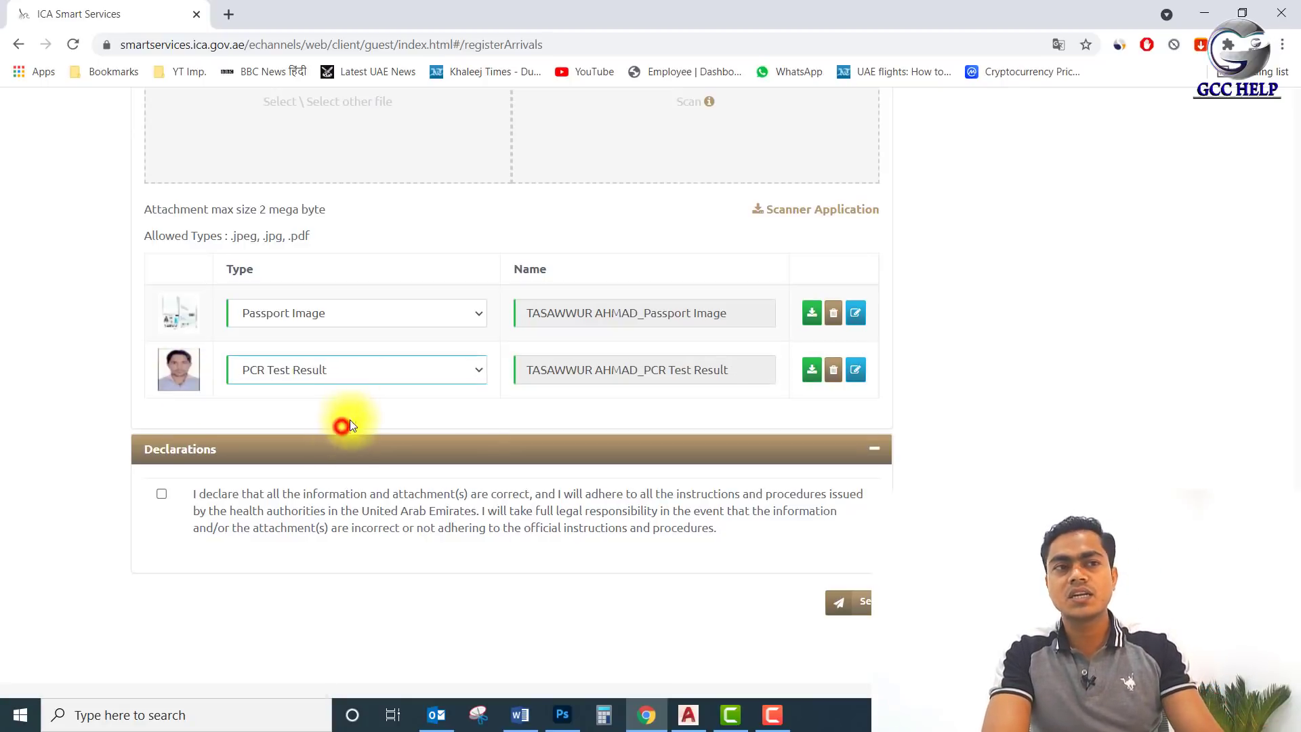
click(336, 373)
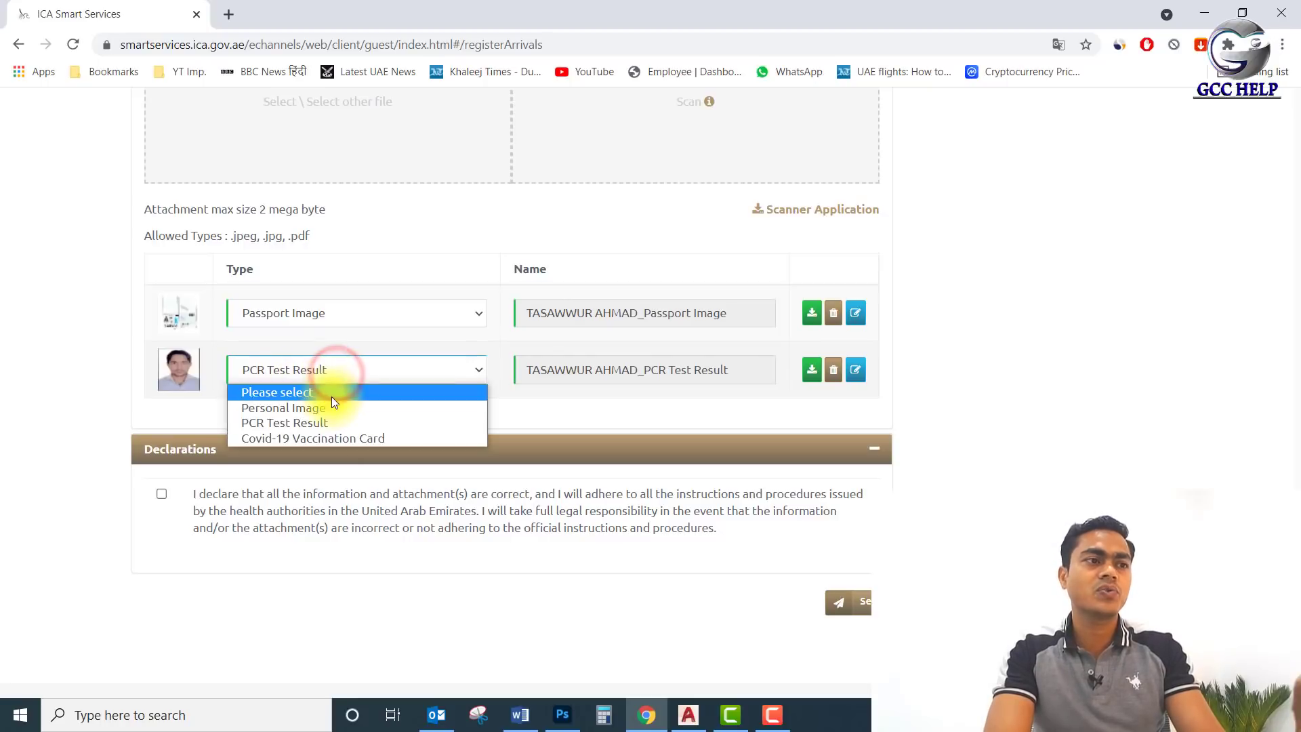
click(333, 406)
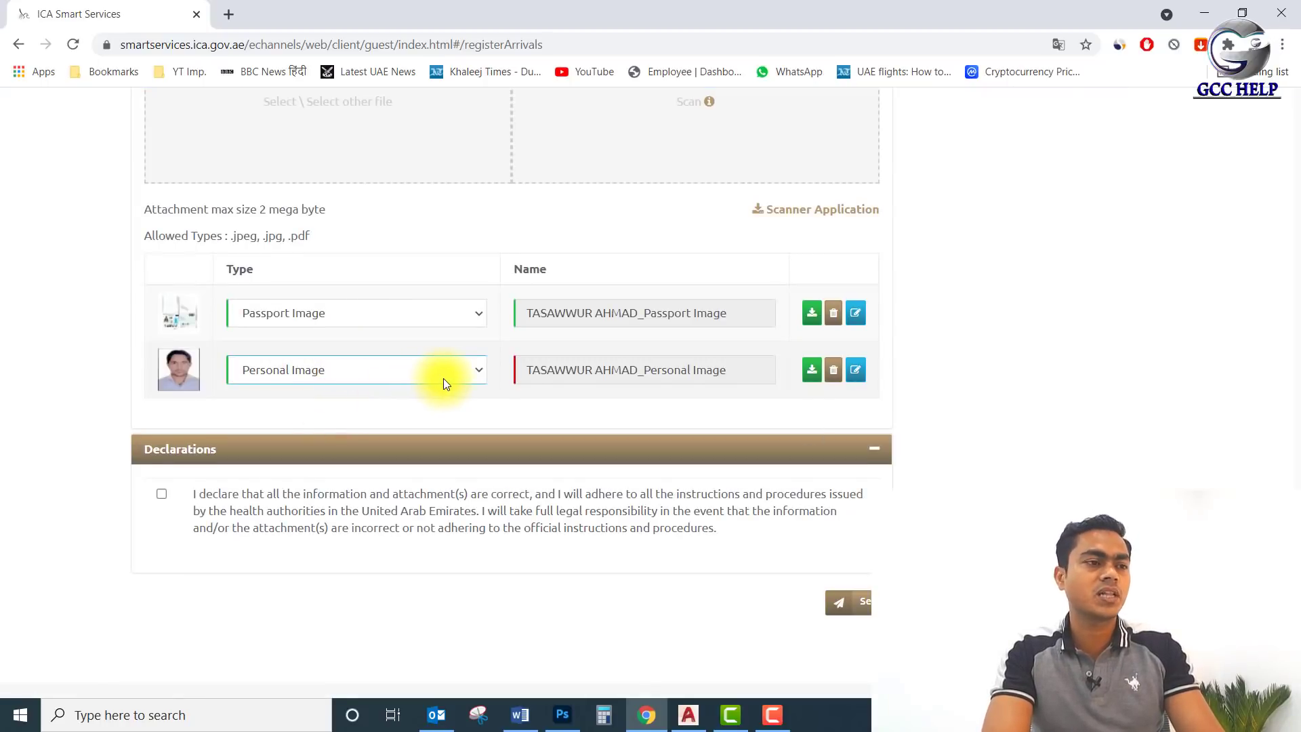
scroll(443, 378, down, 1)
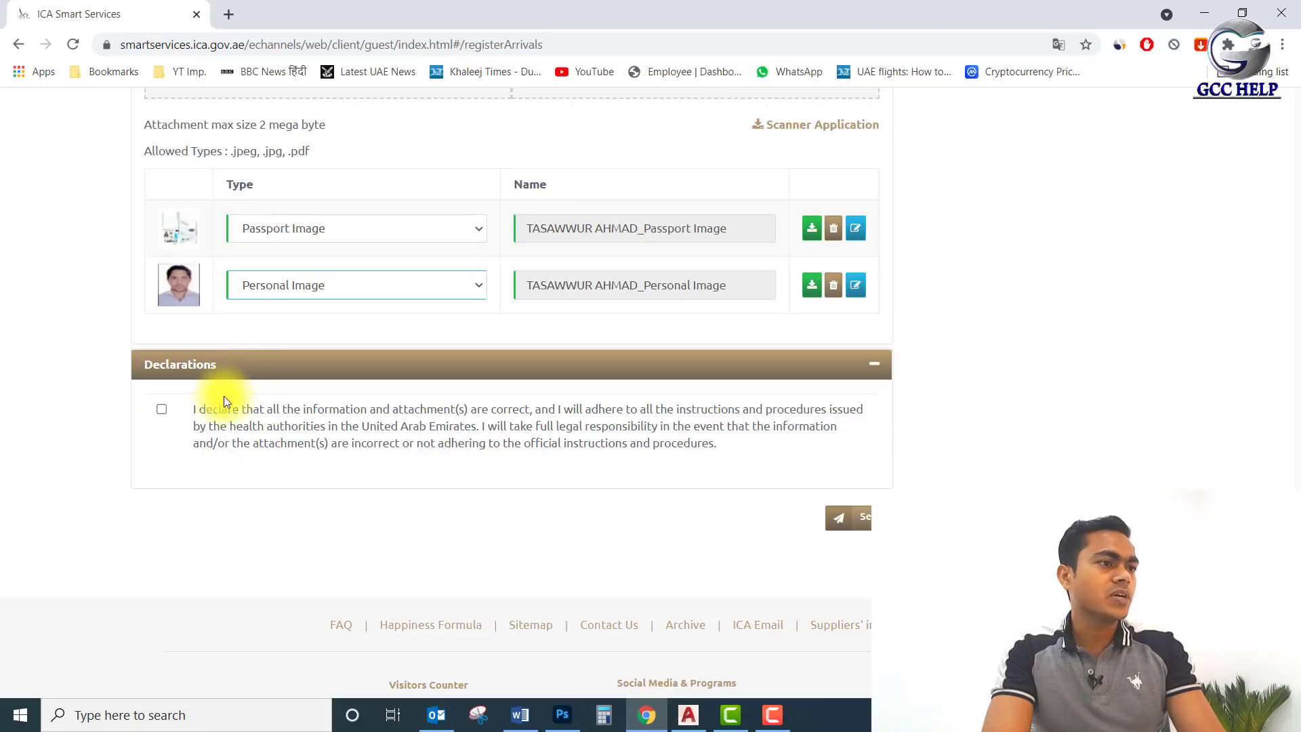
Tick the arrivals form's declaration checkbox and start a new Chrome tab on Google.
click(161, 409)
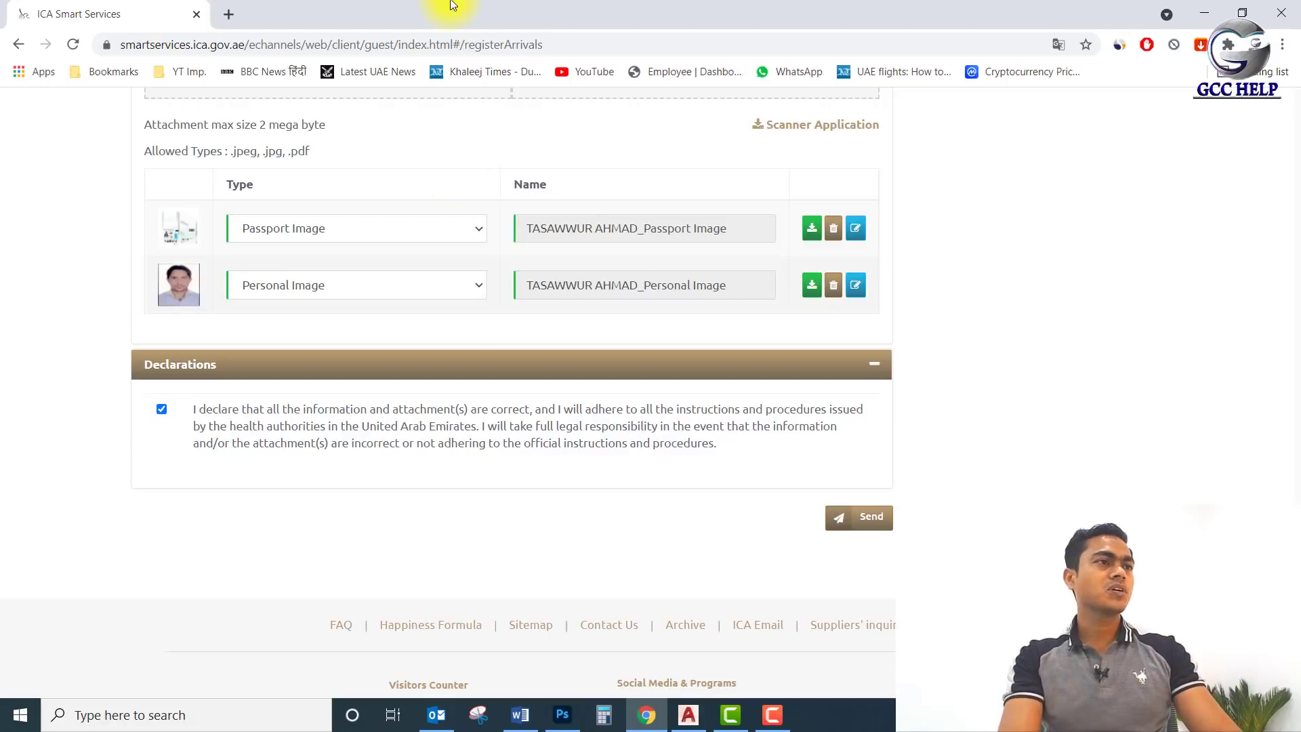
click(230, 13)
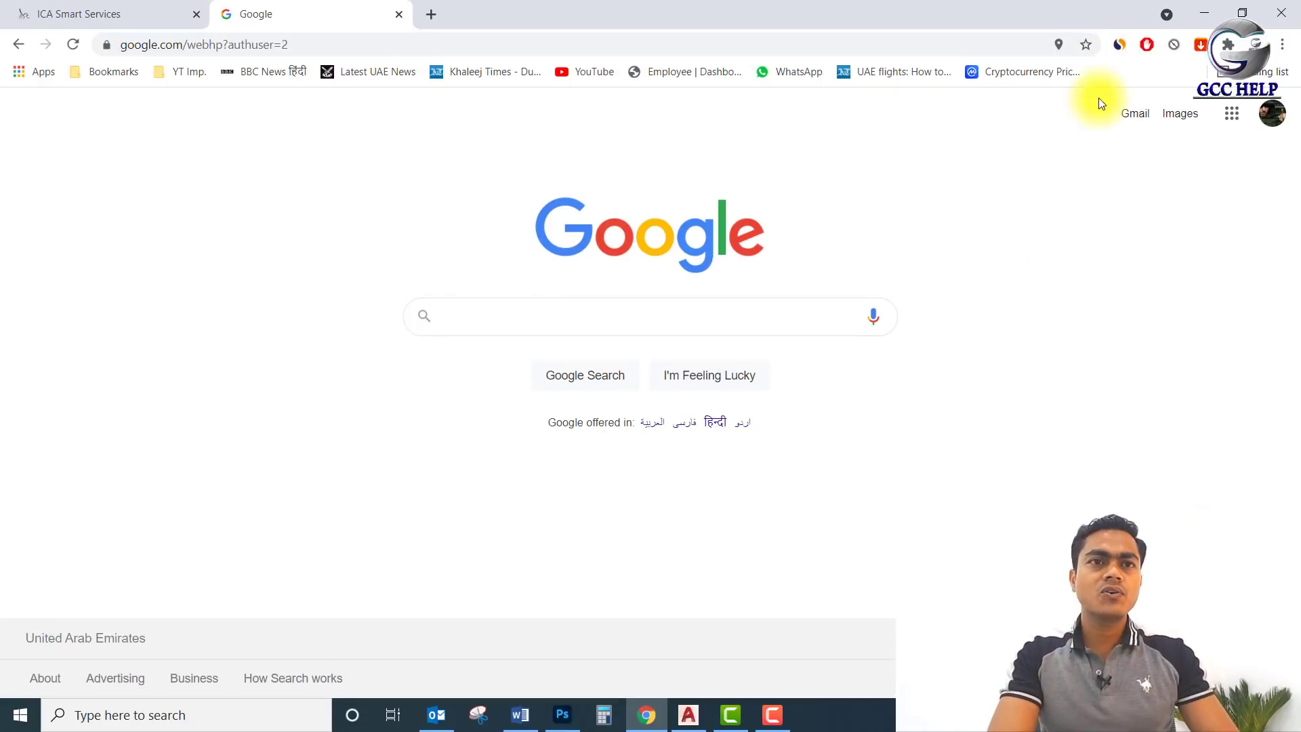
Go from the Google homepage to the Gmail inbox showing smartservice's Register Arrivals email.
click(1127, 114)
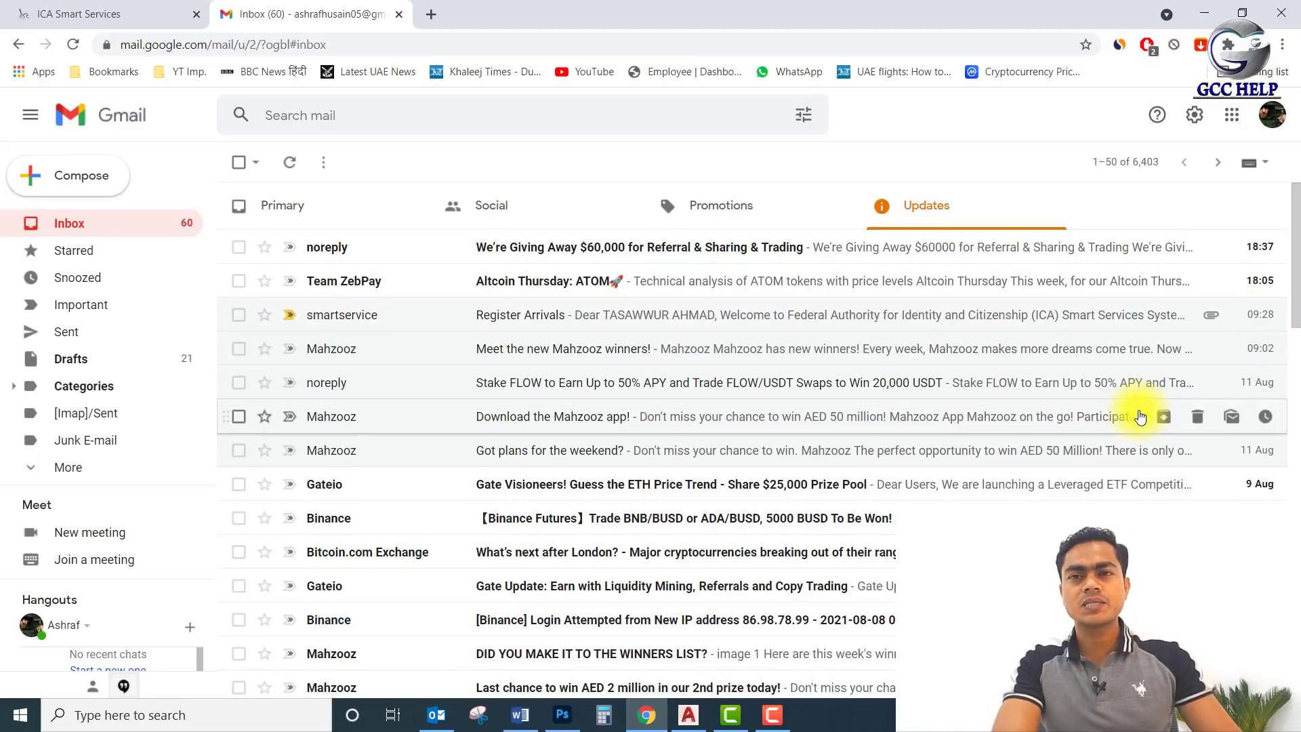
Open the Register Arrivals email, check the ICA form, and return to view the QR code.
click(622, 317)
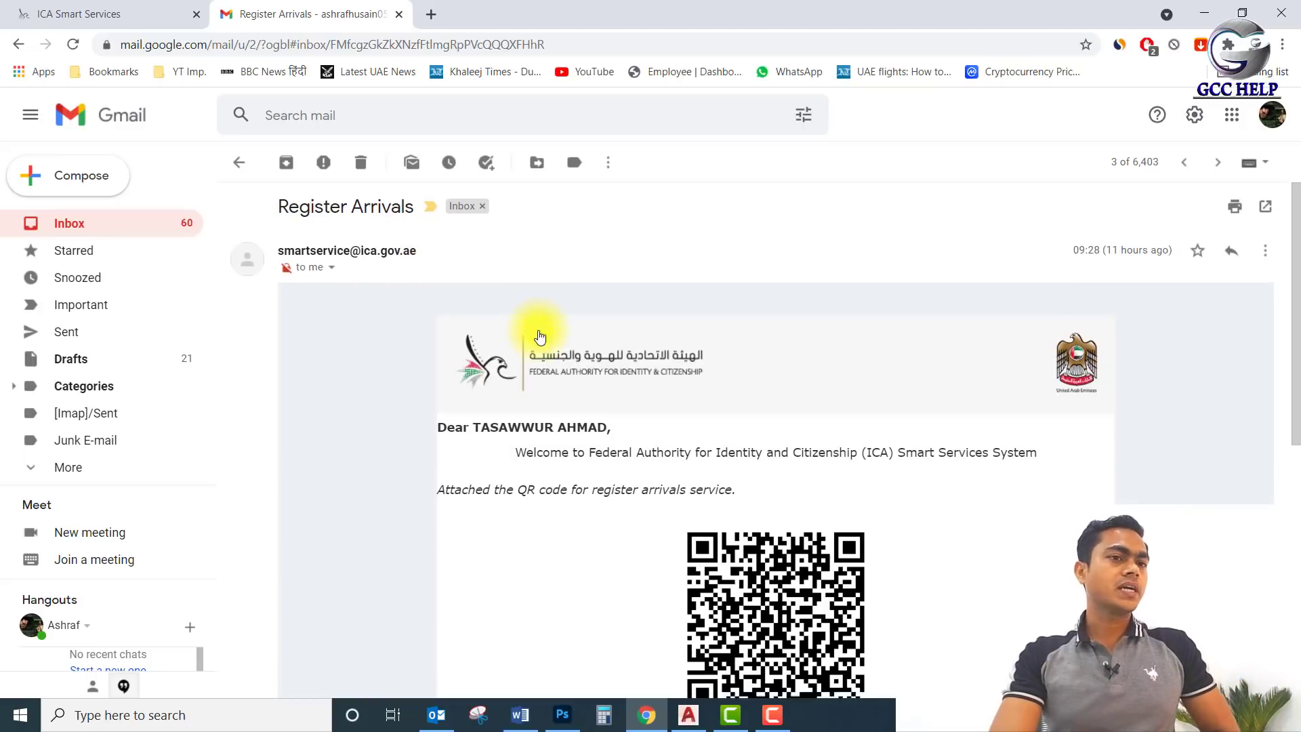
scroll(536, 328, down, 3)
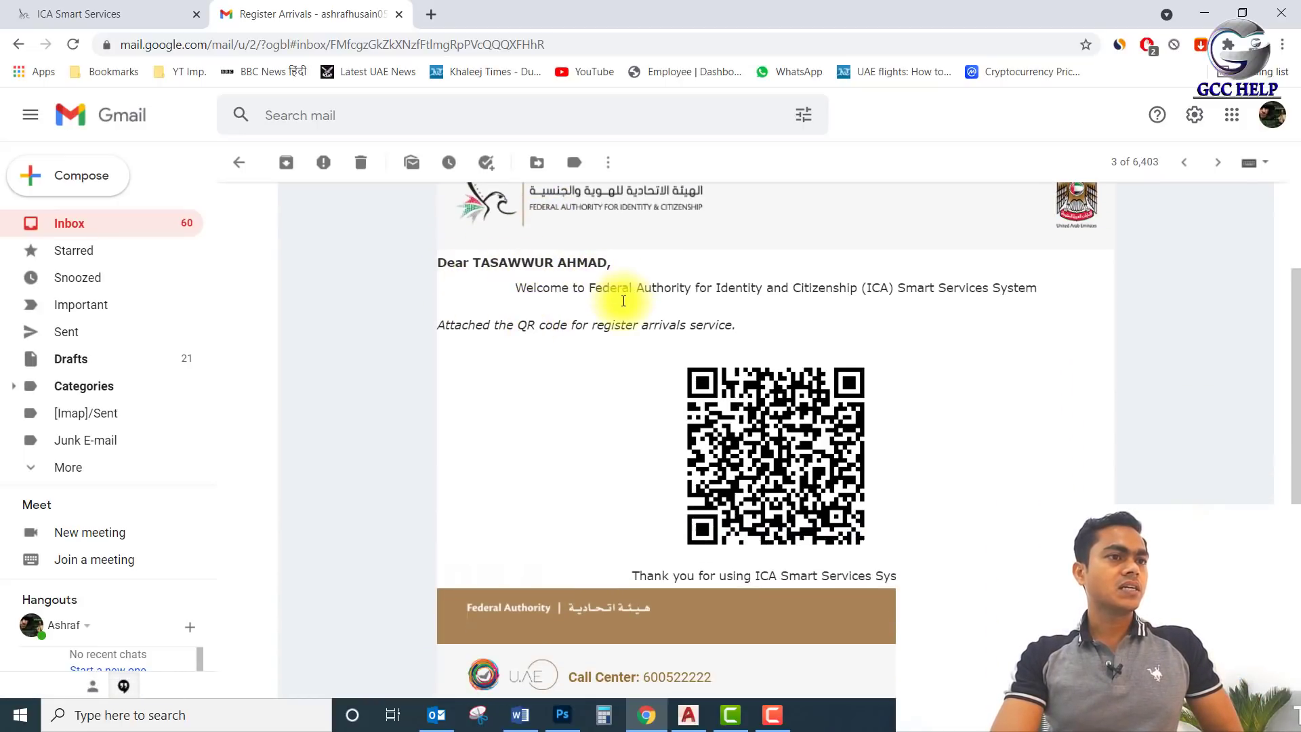
click(51, 18)
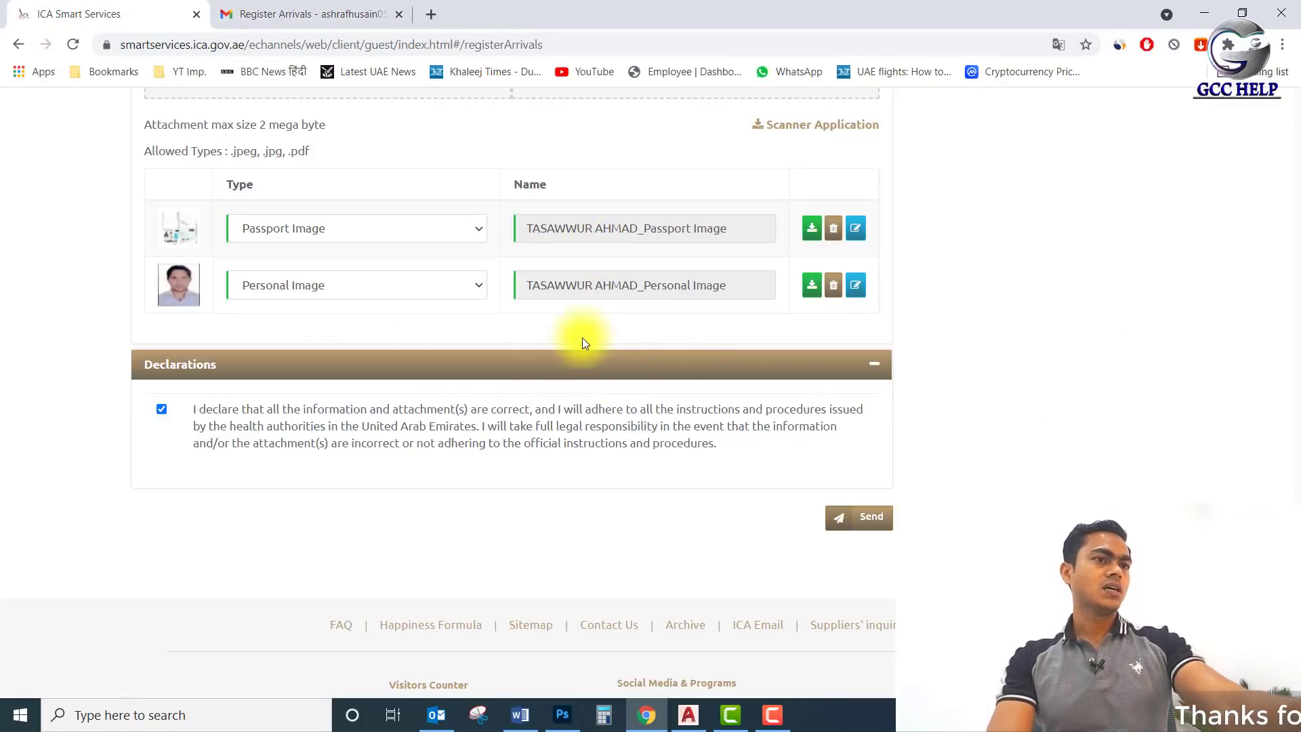
scroll(584, 347, up, 10)
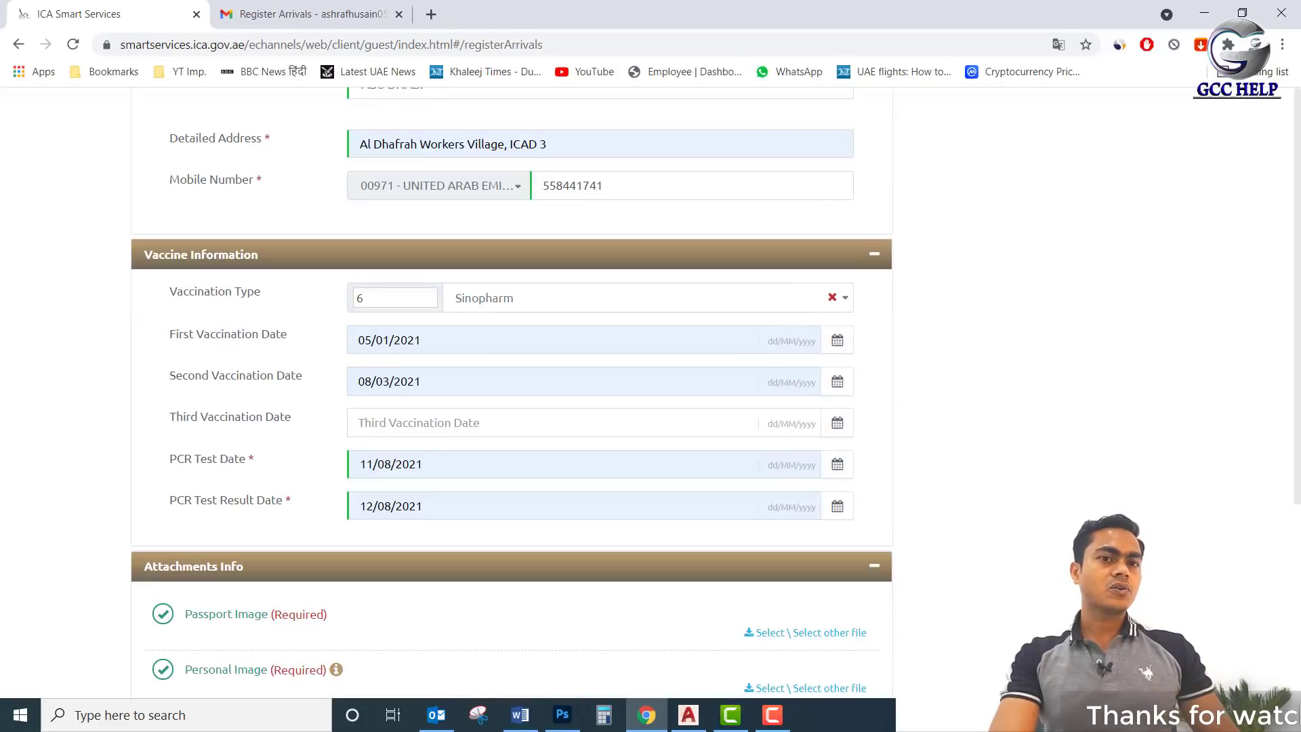
scroll(570, 363, up, 20)
scroll(476, 234, down, 5)
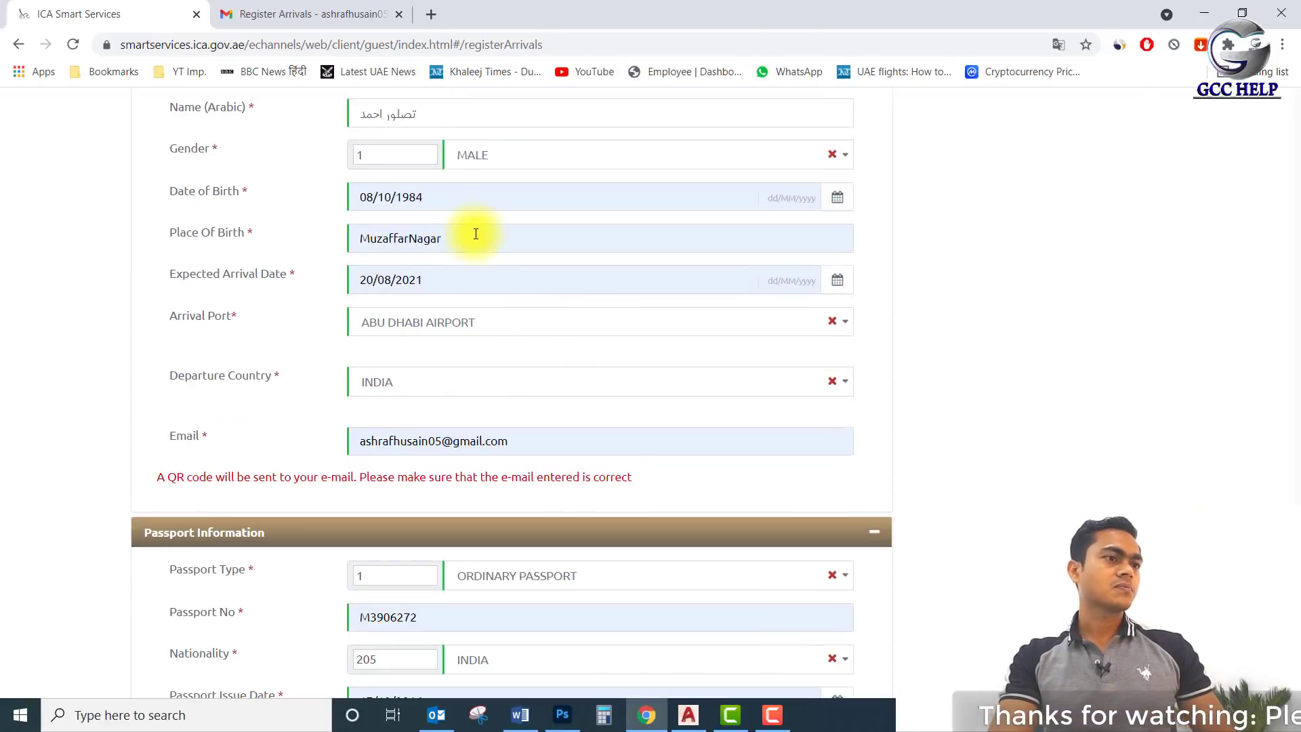
scroll(476, 233, up, 3)
click(325, 10)
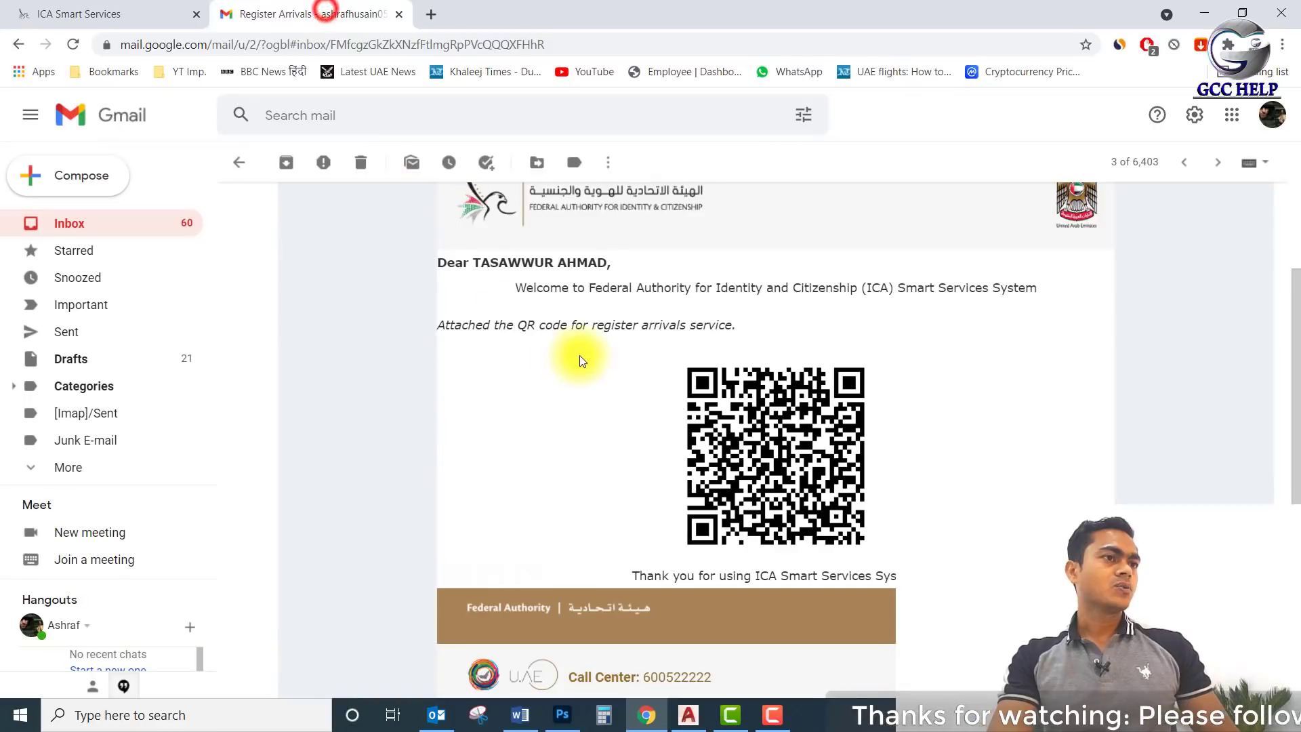
scroll(910, 400, down, 1)
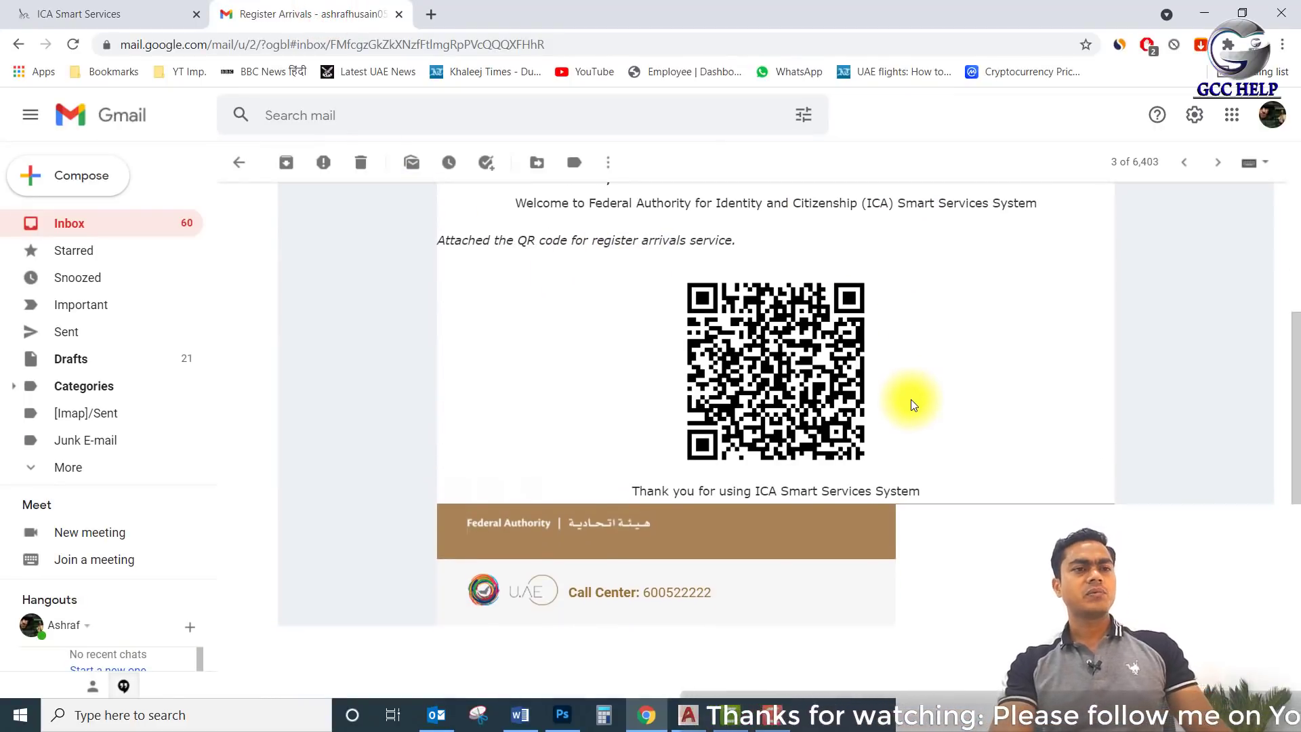